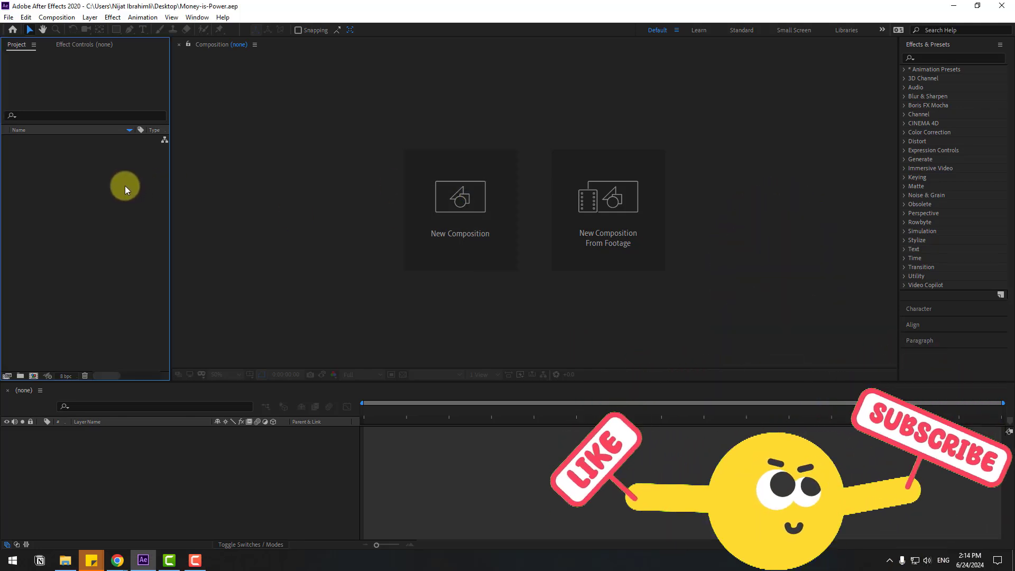
- Import the Door Photoshop file as Composition - Retain Layer Sizes with editable layer styles
{"action": "right_click", "coordinate": [66, 176]}
{"action": "mouse_move", "coordinate": [97, 230]}
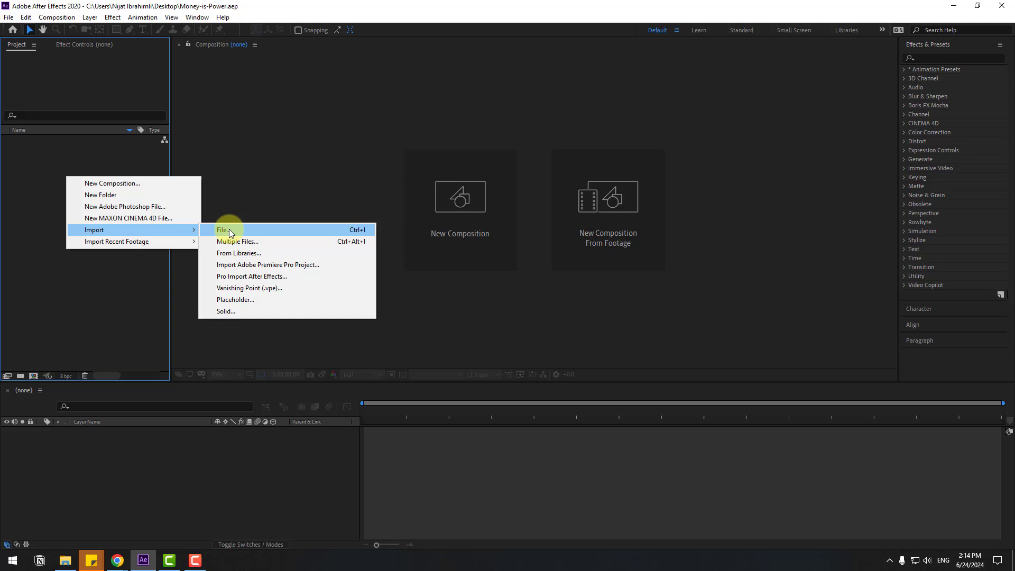
{"action": "left_click", "coordinate": [277, 227]}
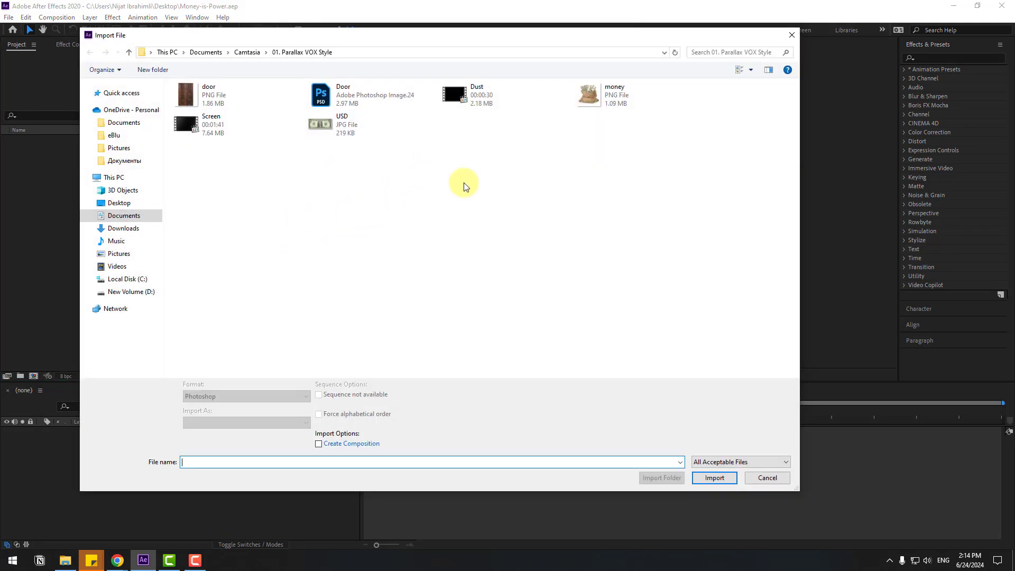
{"action": "left_click", "coordinate": [276, 129]}
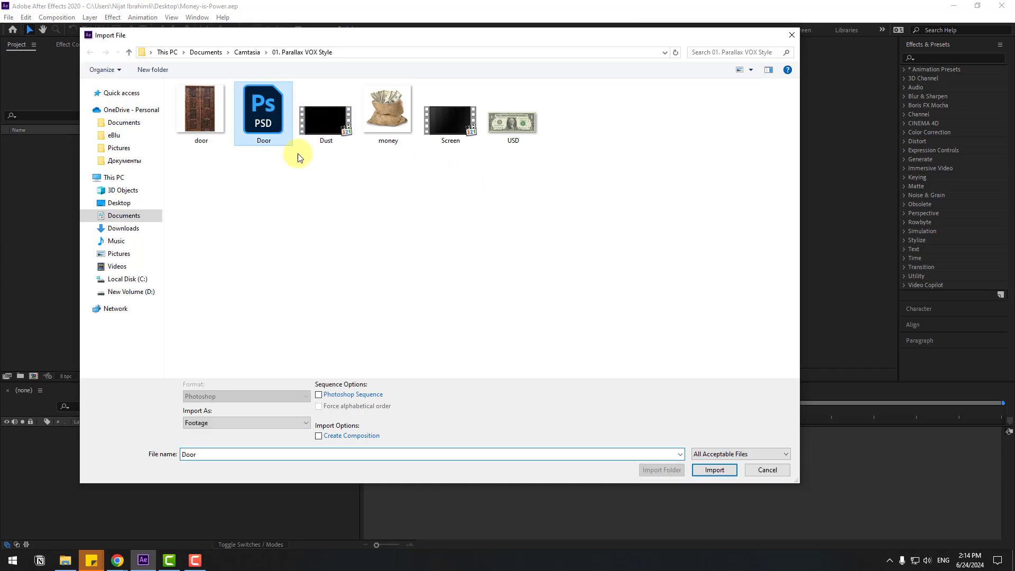
{"action": "left_click", "coordinate": [223, 424]}
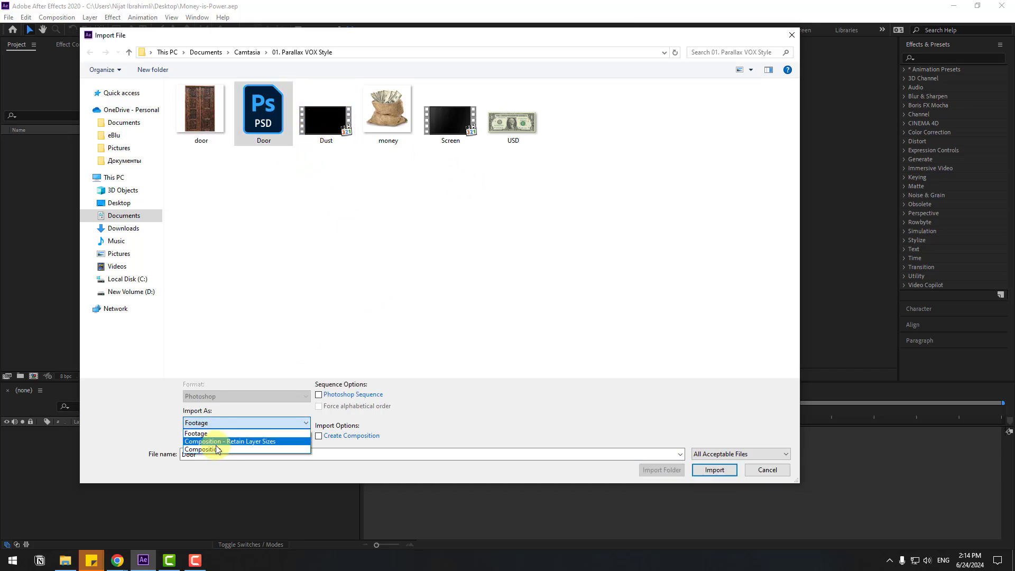
{"action": "left_click", "coordinate": [268, 442]}
{"action": "left_click", "coordinate": [714, 470]}
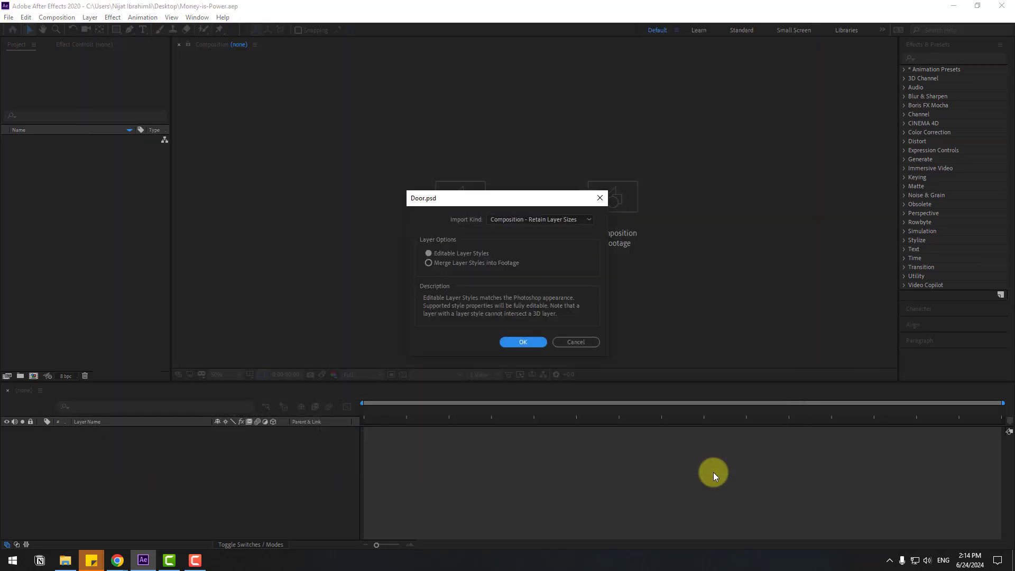
{"action": "left_click", "coordinate": [515, 340]}
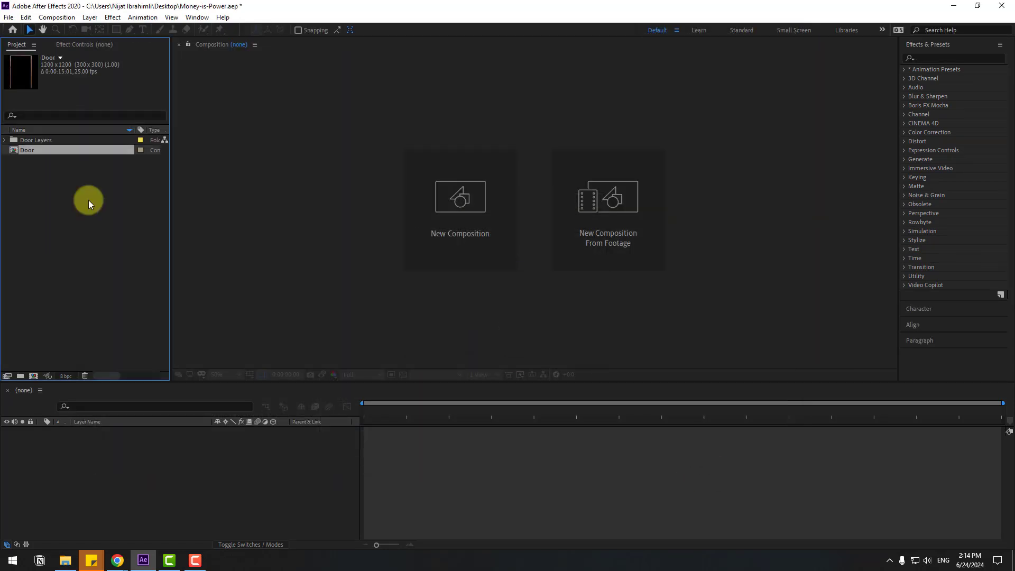
- Create a new composition named MAIN with a duration of 0:00:15:00
{"action": "left_click", "coordinate": [40, 380]}
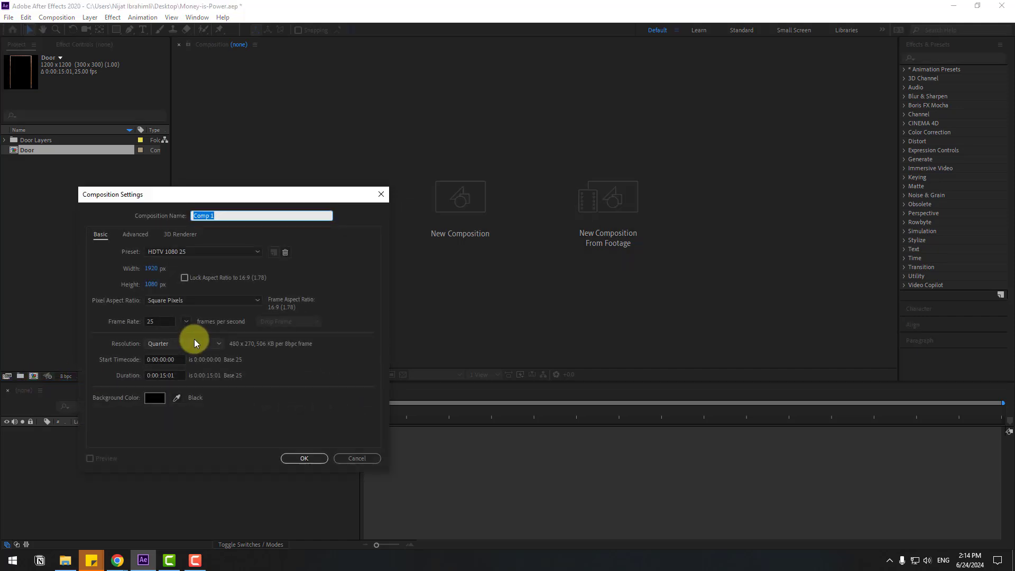
{"action": "type", "text": "MAIN"}
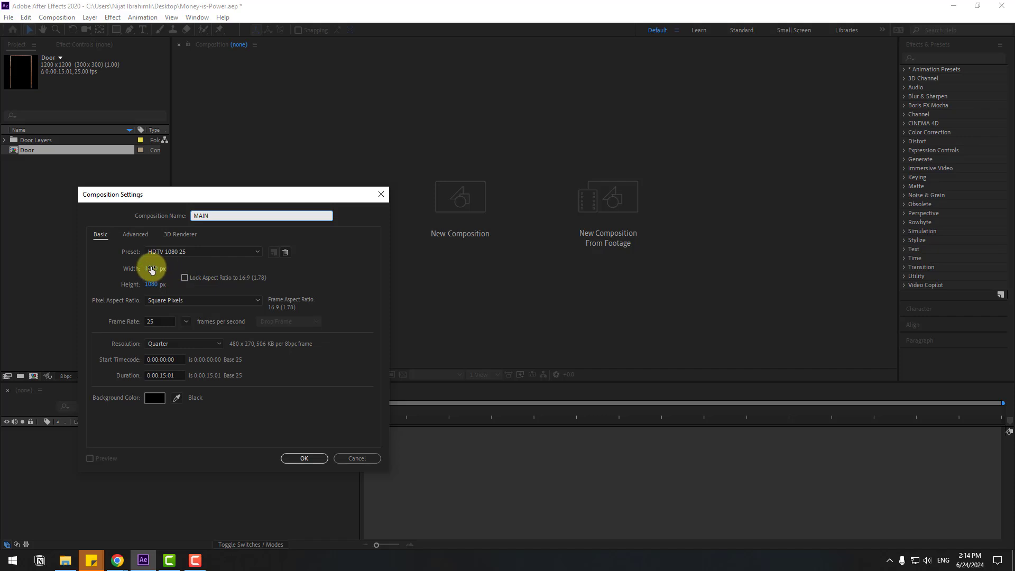
{"action": "left_click", "coordinate": [176, 374]}
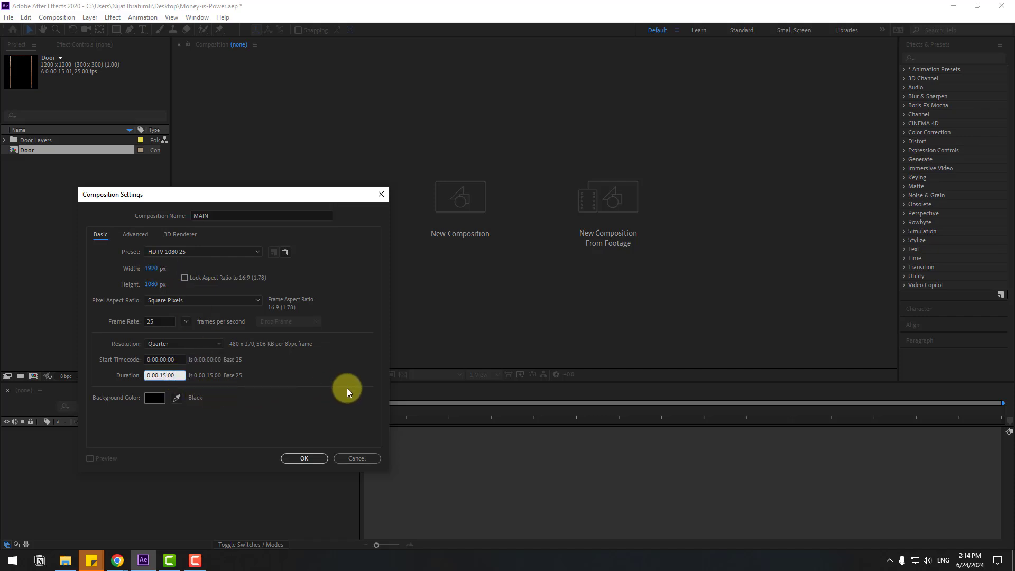
{"action": "left_click", "coordinate": [305, 456]}
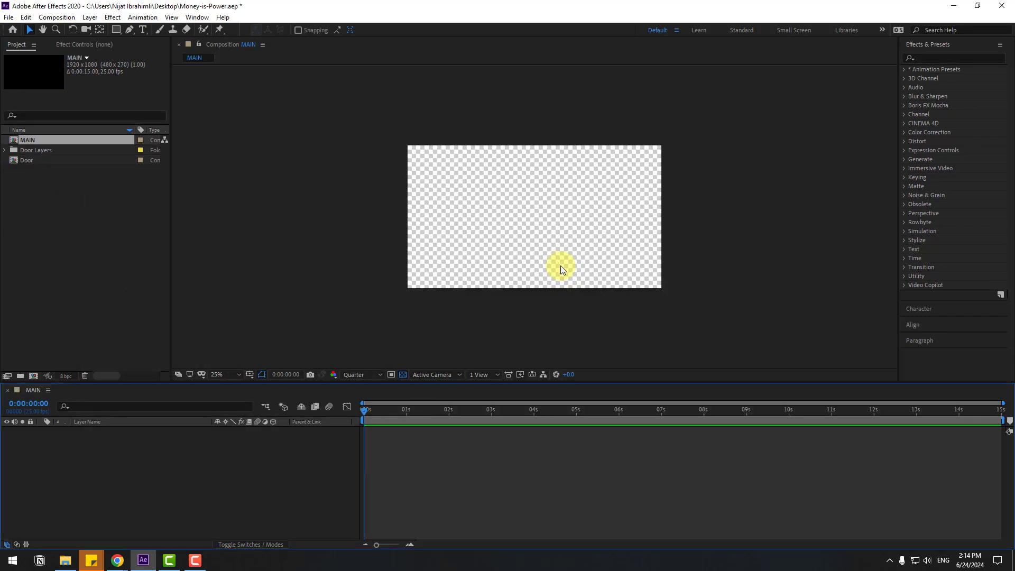
- Open the Door composition and make its right, left and wood layers all visible
{"action": "double_click", "coordinate": [25, 161]}
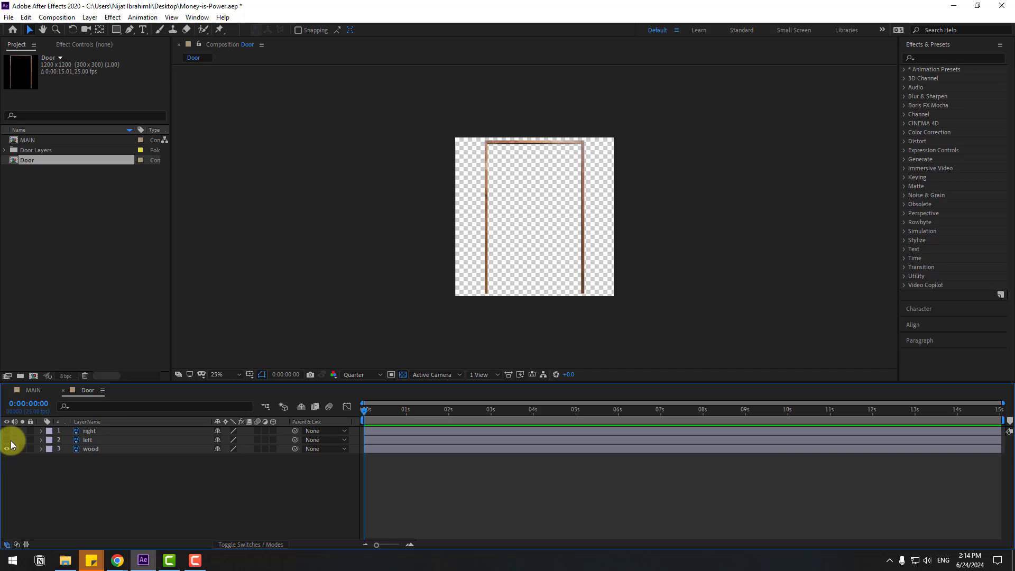
{"action": "mouse_move", "coordinate": [7, 441]}
{"action": "left_mouse_down"}
{"action": "mouse_move", "coordinate": [7, 423]}
{"action": "mouse_move", "coordinate": [11, 457]}
{"action": "mouse_move", "coordinate": [9, 442]}
{"action": "left_mouse_up"}
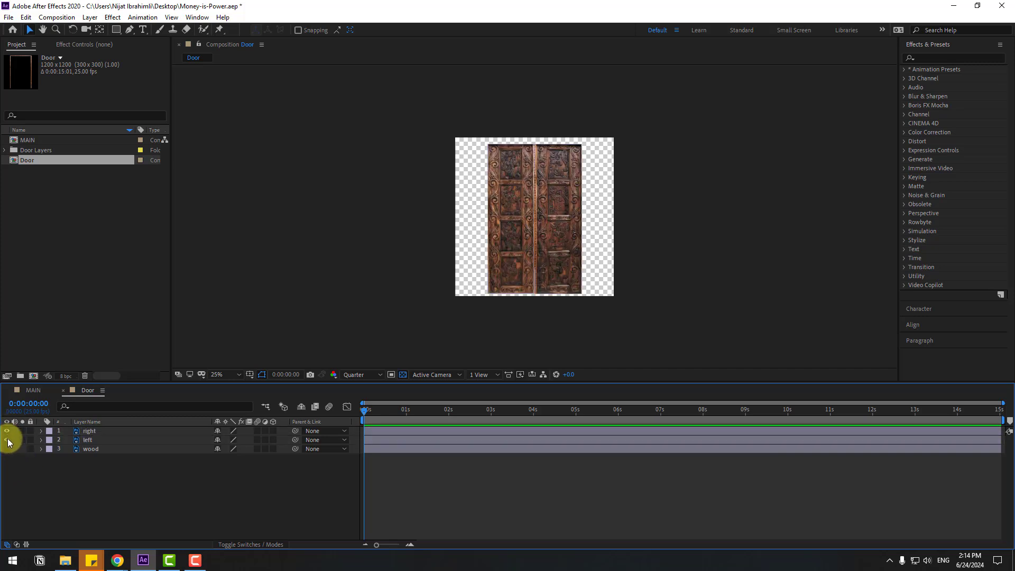
{"action": "left_click", "coordinate": [7, 449]}
- Copy all three door layers from the Door composition into the MAIN composition
{"action": "key", "text": "ctrl+a"}
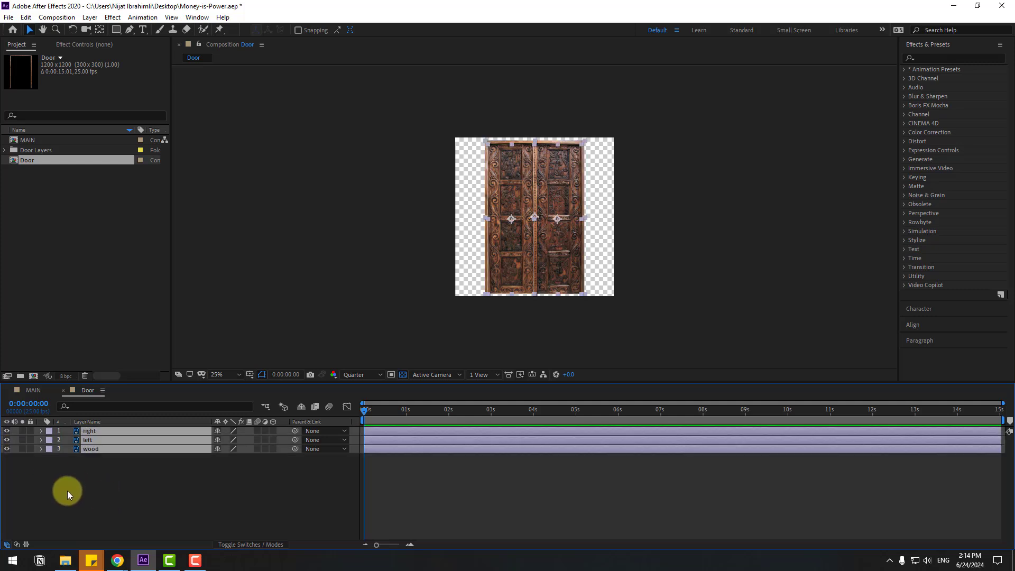
{"action": "left_click_drag", "start_coordinate": [79, 496], "coordinate": [119, 449]}
{"action": "key", "text": "ctrl+c"}
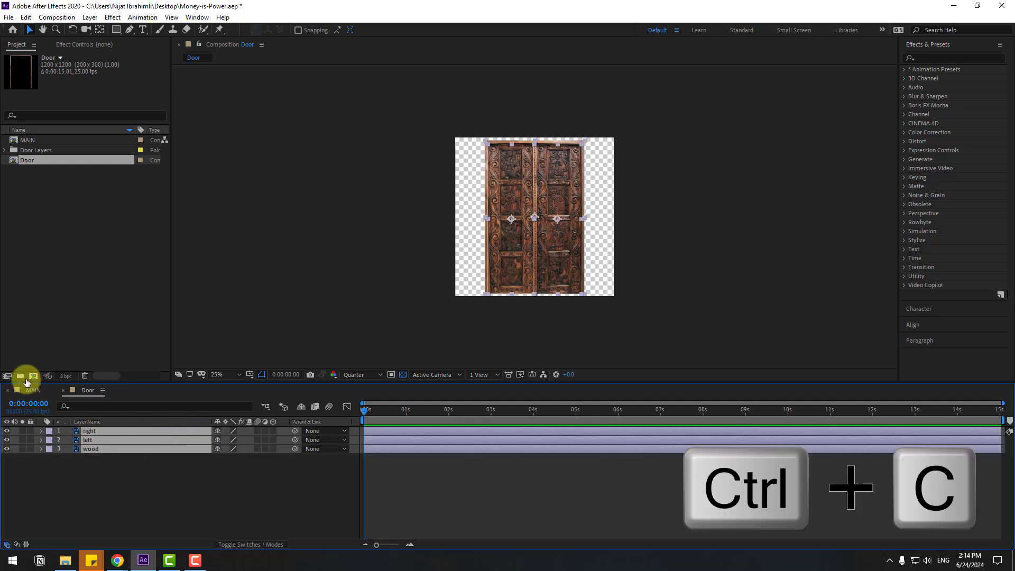
{"action": "left_click", "coordinate": [31, 390]}
{"action": "key", "text": "ctrl+v"}
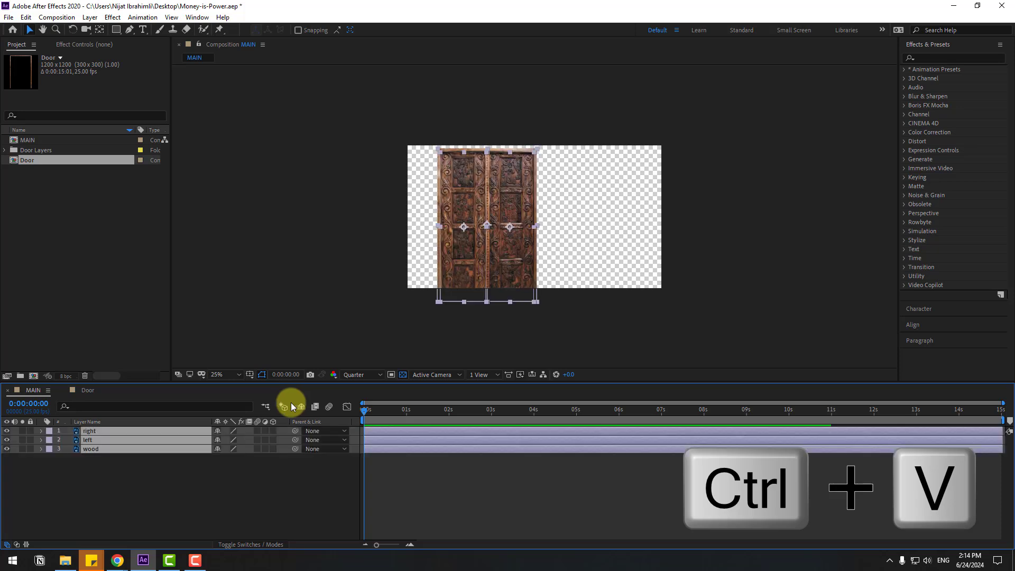
- Show the Title/Action Safe guides and move the door layers to the horizontal centre of the frame, slightly lower
{"action": "left_click", "coordinate": [218, 374]}
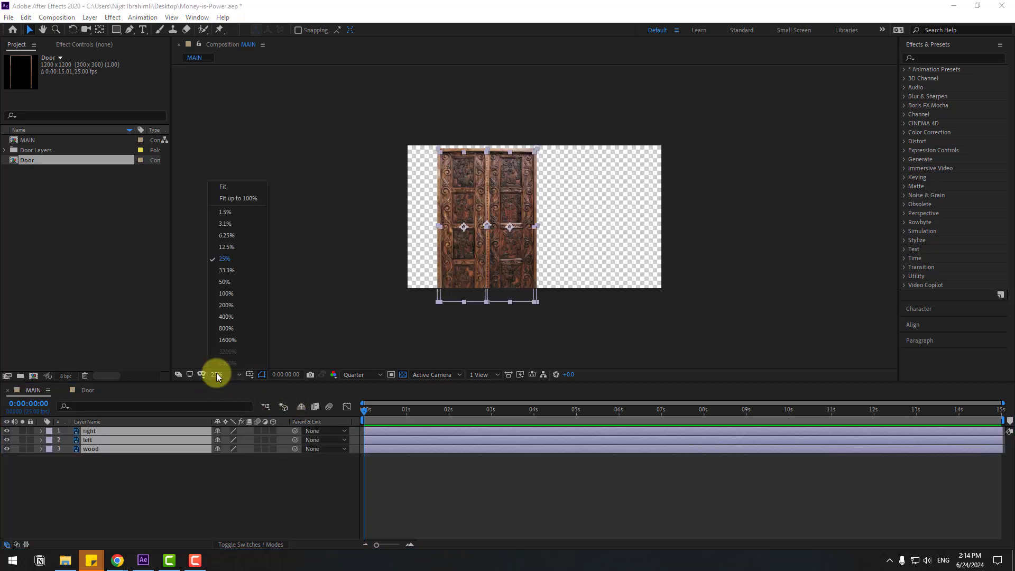
{"action": "left_click", "coordinate": [236, 198]}
{"action": "left_click", "coordinate": [249, 375]}
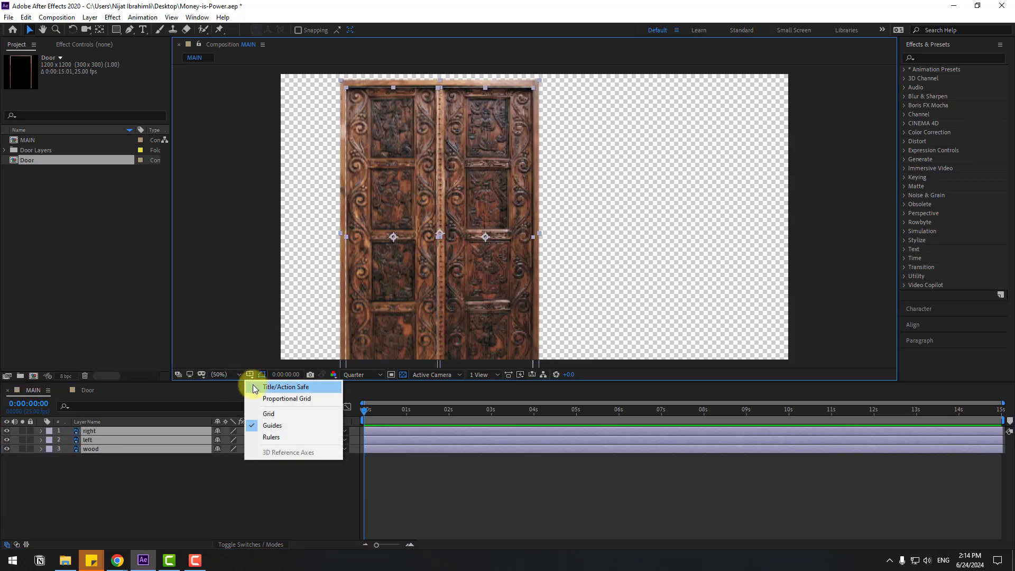
{"action": "left_click", "coordinate": [254, 385]}
{"action": "left_click_drag", "start_coordinate": [443, 213], "coordinate": [526, 198]}
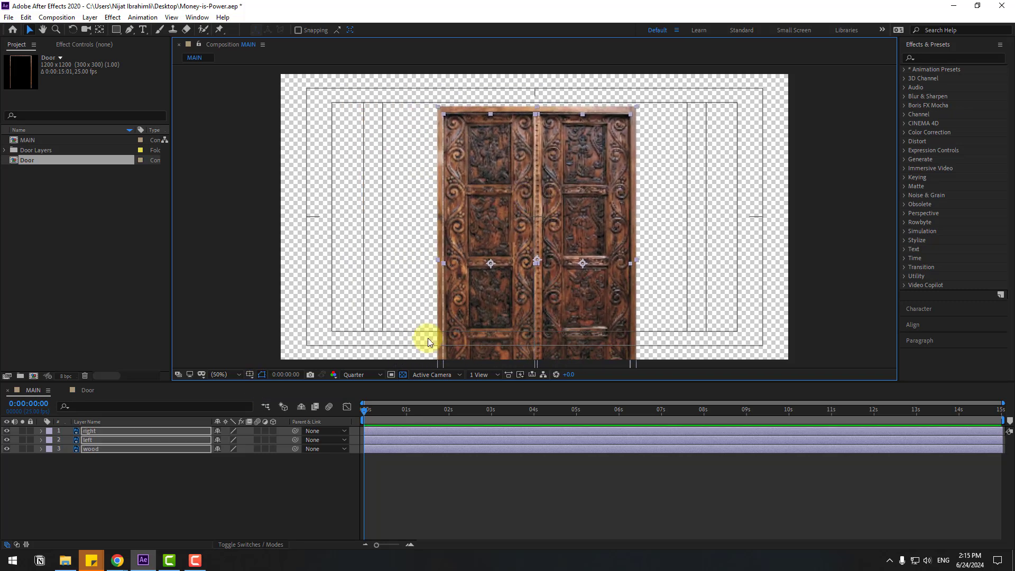
- Create a solid named BG in the MAIN composition and place it below the door layers
{"action": "left_click", "coordinate": [113, 486]}
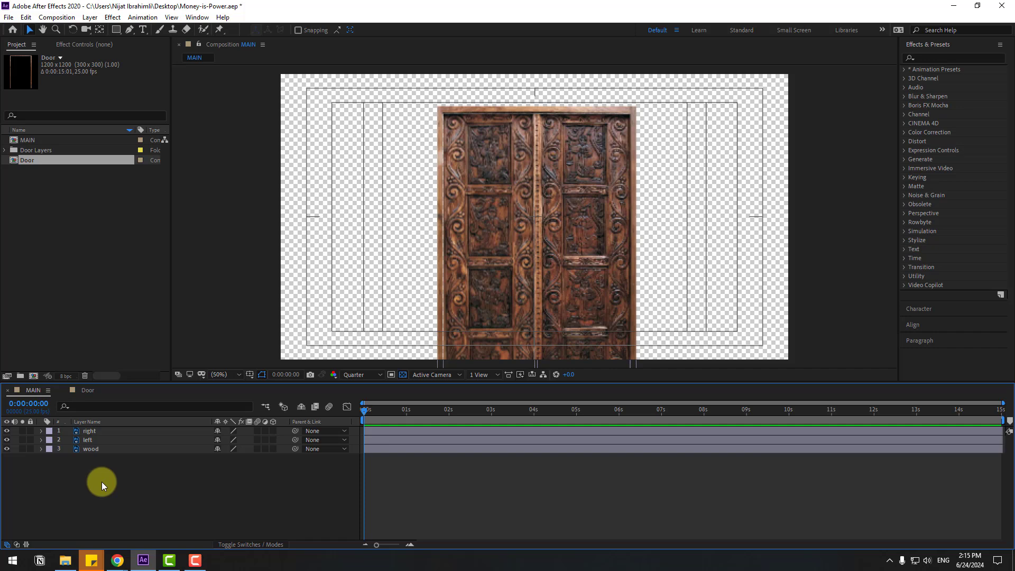
{"action": "right_click", "coordinate": [102, 480]}
{"action": "mouse_move", "coordinate": [205, 362]}
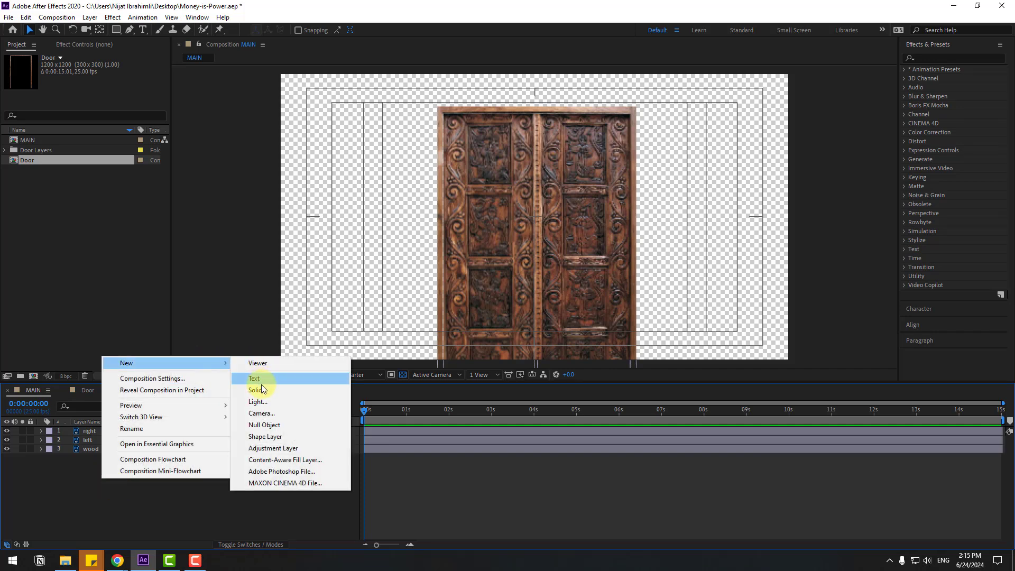
{"action": "left_click", "coordinate": [257, 390]}
{"action": "type", "text": "BG"}
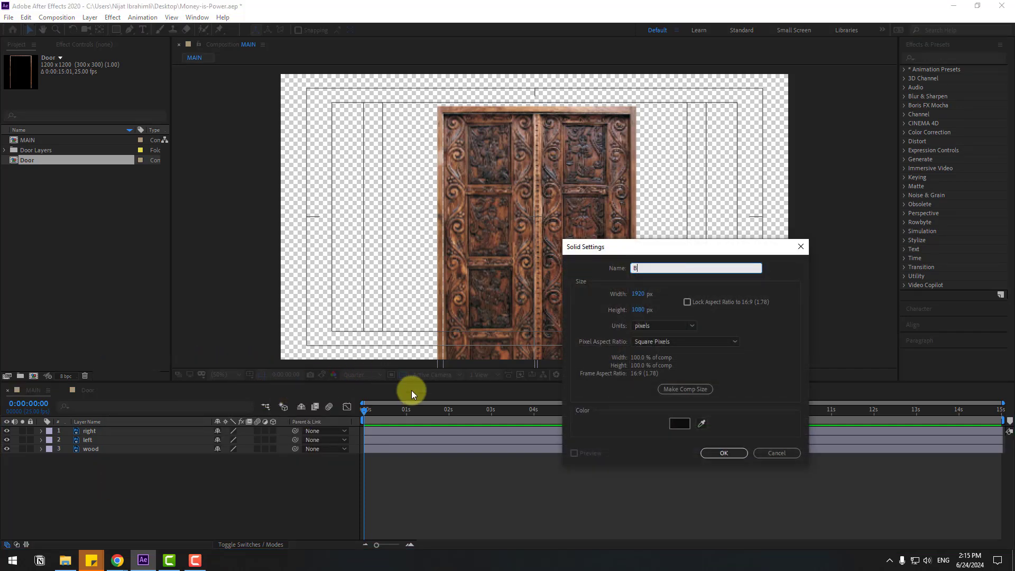
{"action": "left_click", "coordinate": [722, 455]}
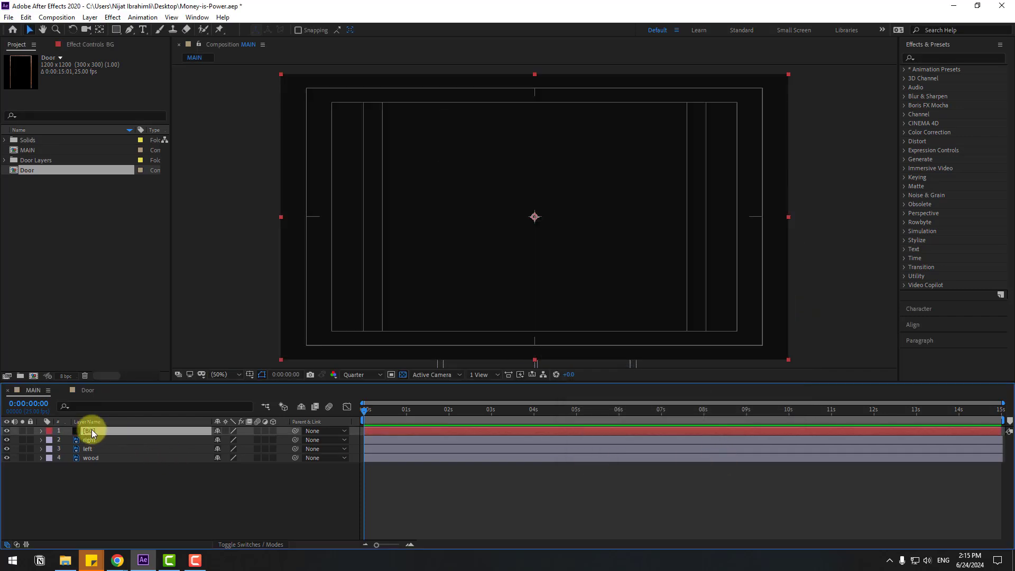
{"action": "left_click_drag", "start_coordinate": [91, 430], "coordinate": [125, 472]}
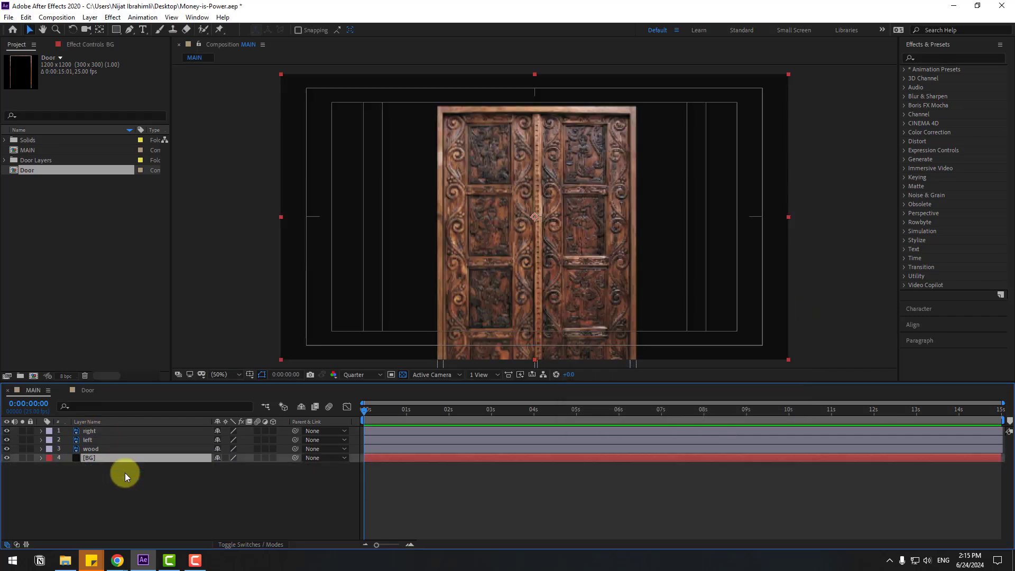
- Apply the Fill effect to the BG layer and set its color to dark grey 252525
{"action": "left_click", "coordinate": [933, 58]}
{"action": "type", "text": "fill"}
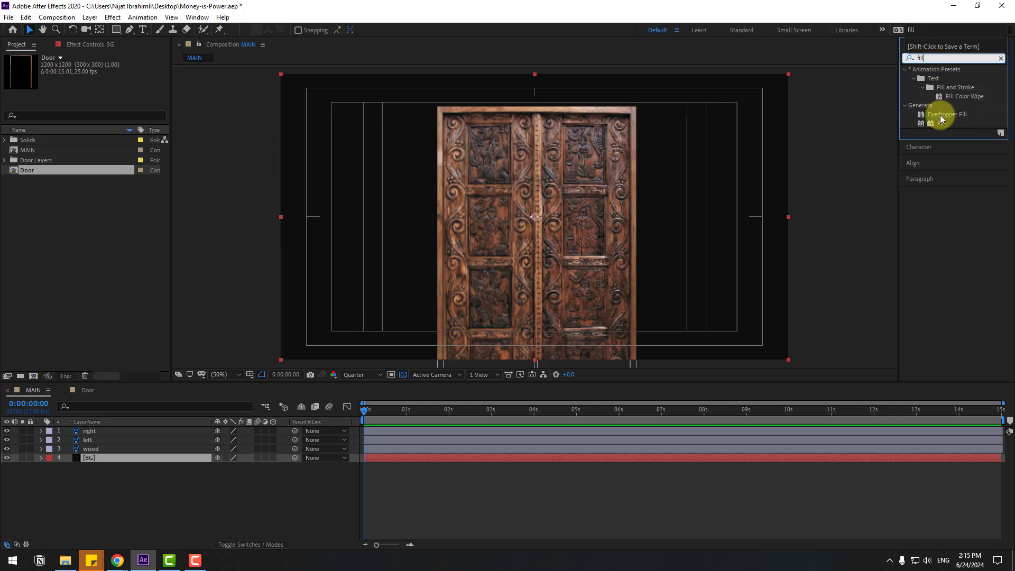
{"action": "left_click_drag", "start_coordinate": [943, 123], "coordinate": [92, 461]}
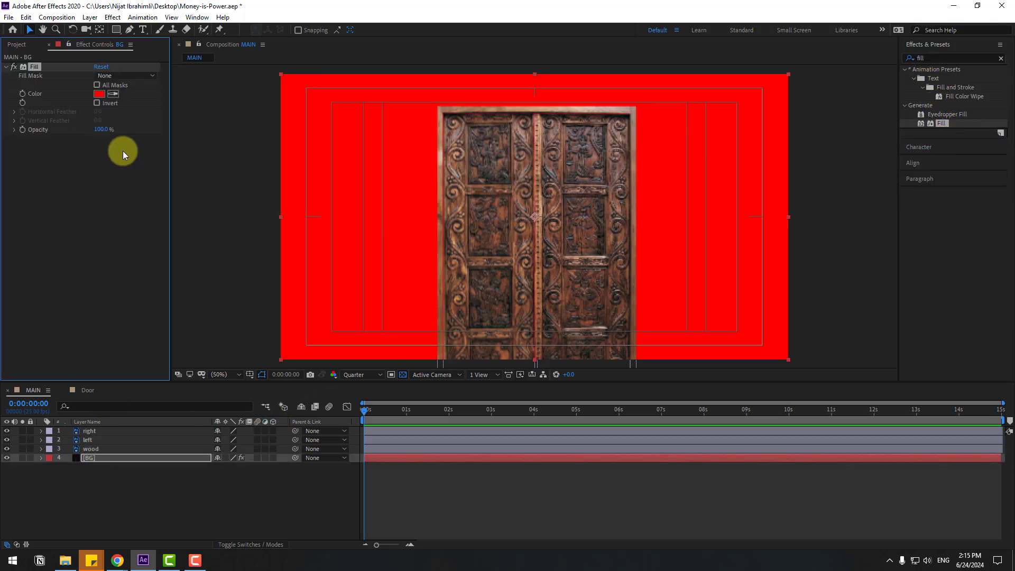
{"action": "left_click", "coordinate": [98, 95]}
{"action": "left_click_drag", "start_coordinate": [284, 465], "coordinate": [238, 512]}
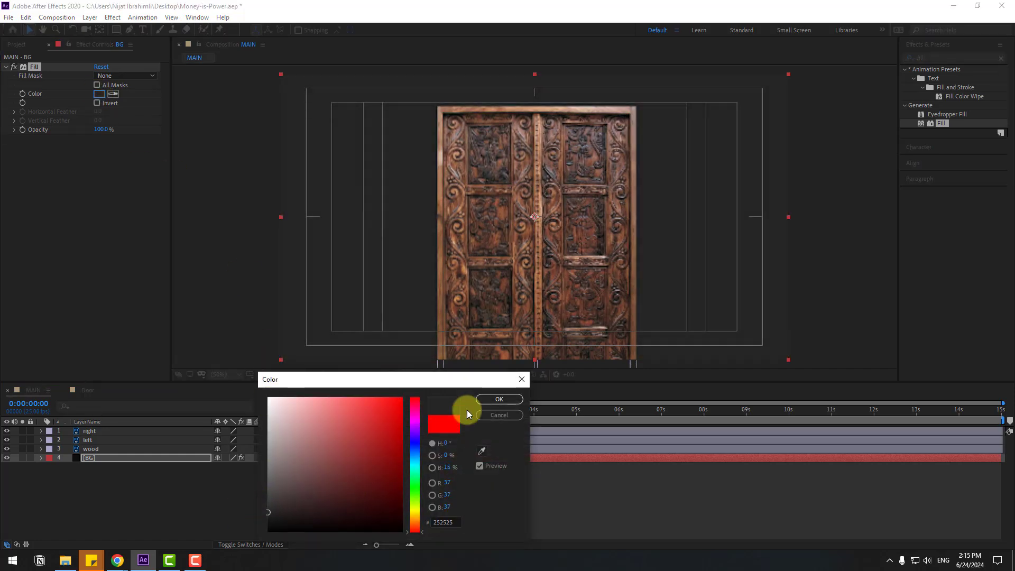
{"action": "left_click", "coordinate": [484, 401]}
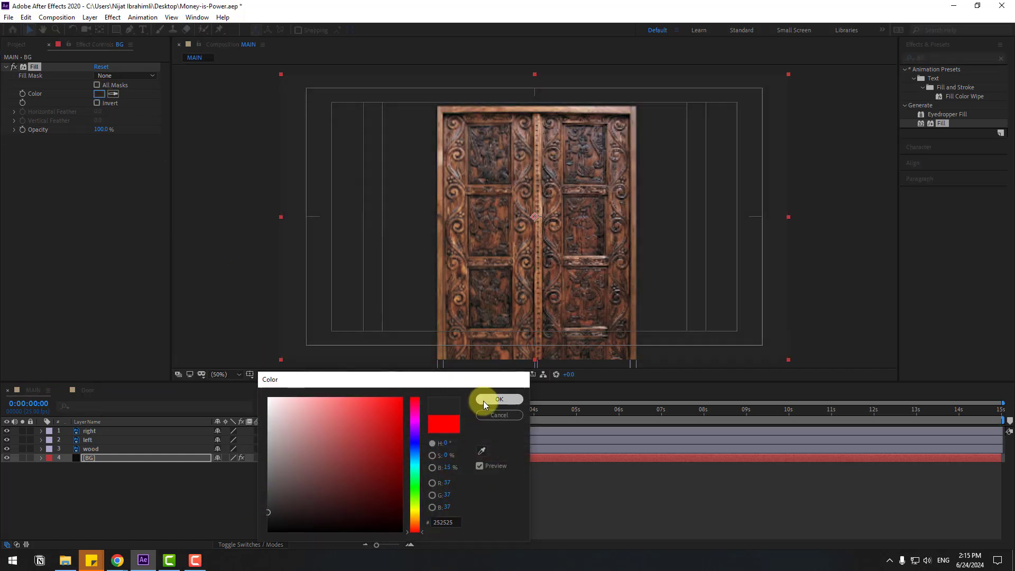
- Duplicate the BG layer and rename the upper copy GRID
{"action": "left_click", "coordinate": [95, 459]}
{"action": "key", "text": "ctrl+d"}
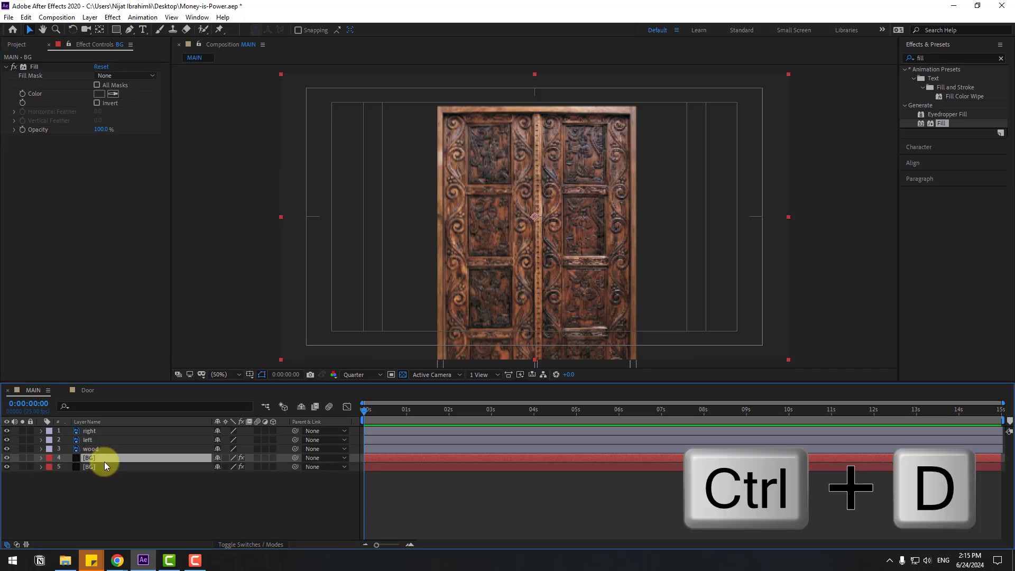
{"action": "key", "text": "Return"}
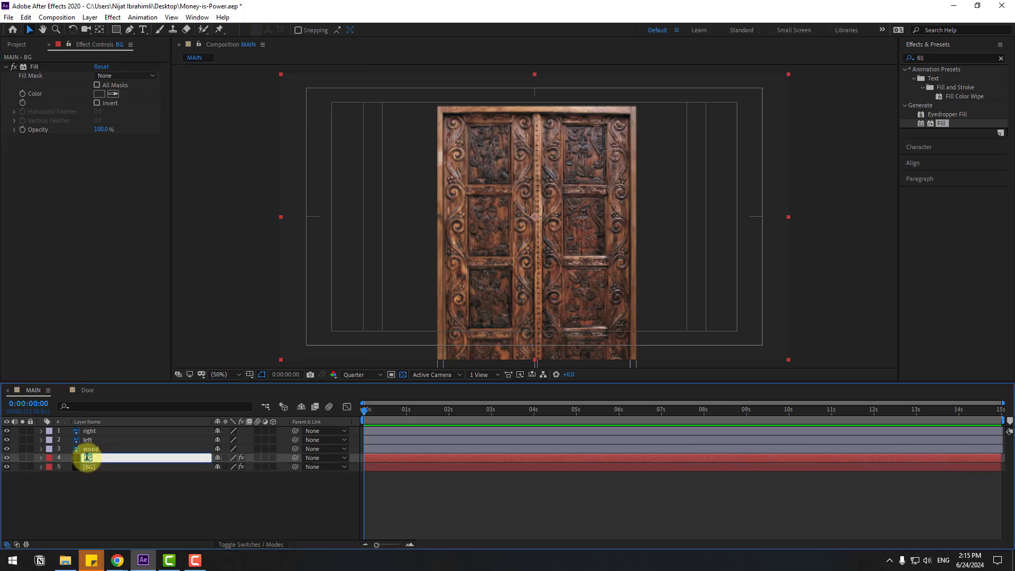
{"action": "type", "text": "GRID"}
{"action": "key", "text": "Return"}
- Replace the Fill effect on the GRID layer with the Grid effect
{"action": "left_click", "coordinate": [32, 66]}
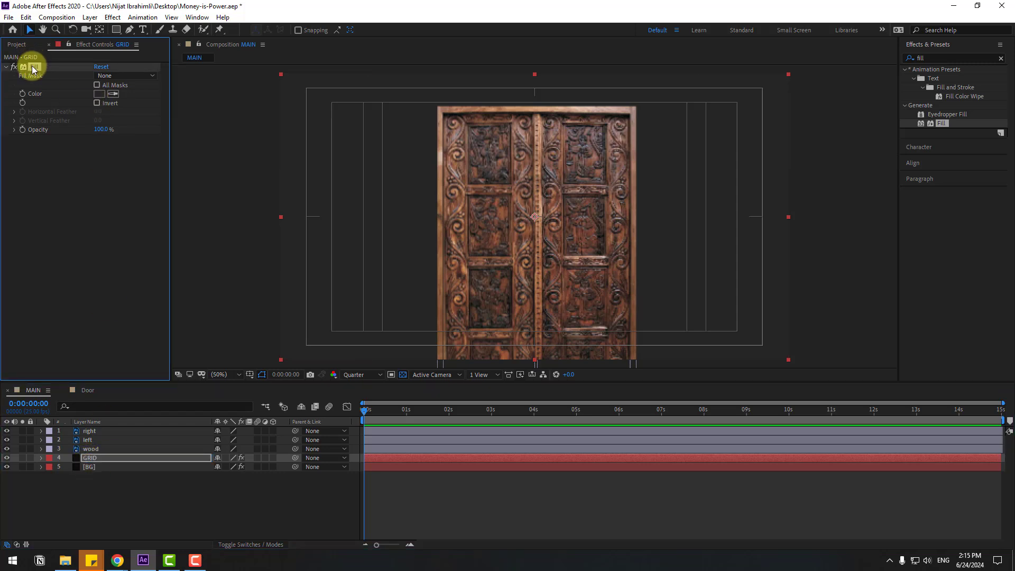
{"action": "key", "text": "Delete"}
{"action": "left_click", "coordinate": [924, 58]}
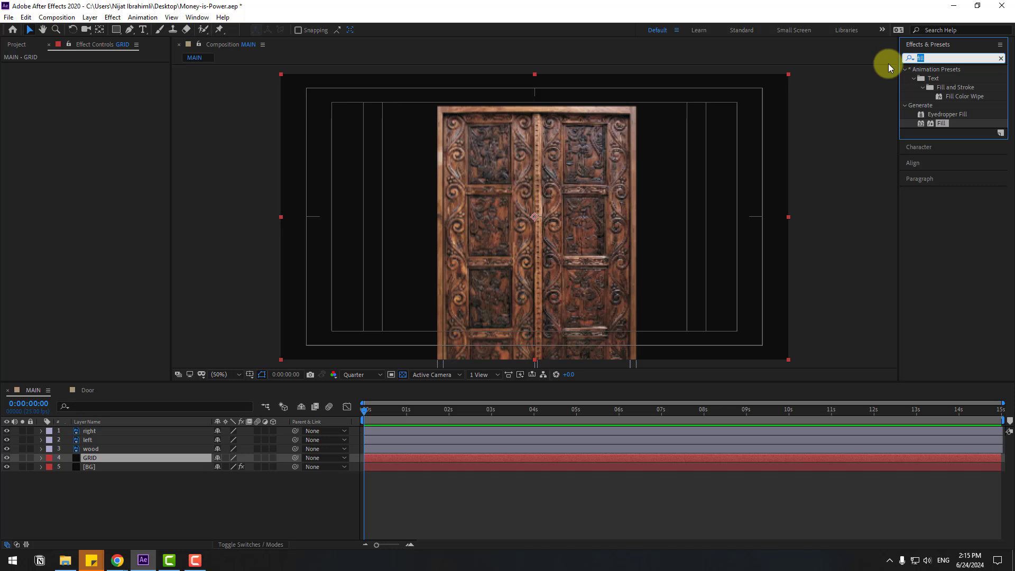
{"action": "type", "text": "grid"}
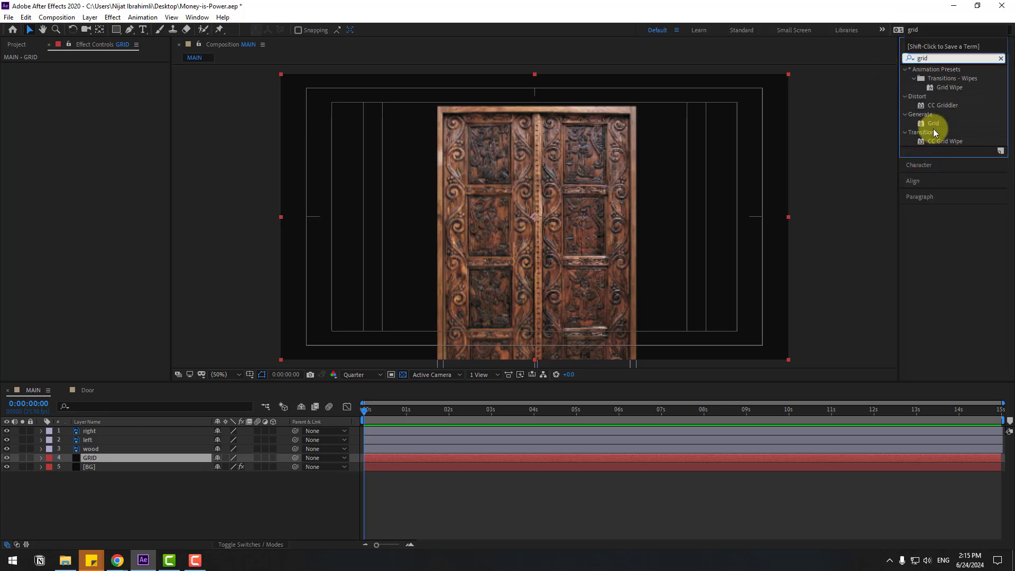
{"action": "left_click_drag", "start_coordinate": [925, 121], "coordinate": [88, 460]}
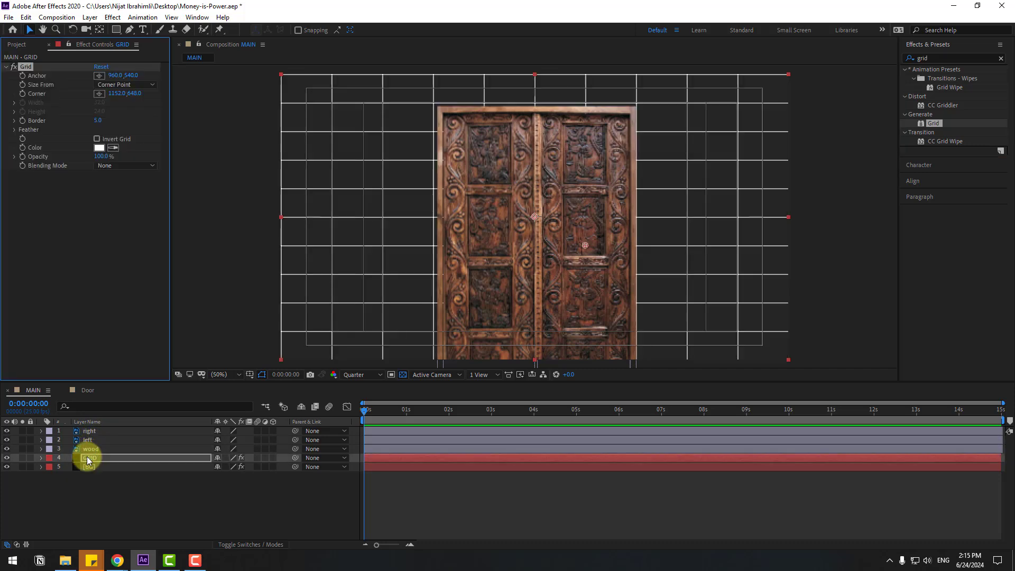
- Set the Grid effect's Size From option to Width Slider and raise the width to about 68
{"action": "left_click", "coordinate": [104, 85]}
{"action": "left_click", "coordinate": [136, 107]}
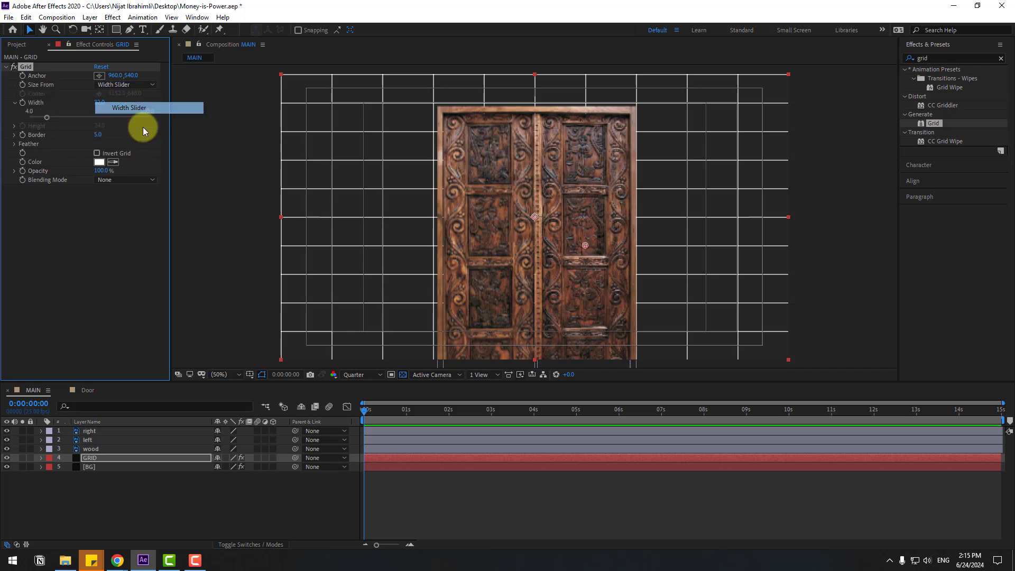
{"action": "left_click_drag", "start_coordinate": [48, 118], "coordinate": [70, 119]}
- Turn off the Title/Action Safe overlay and lower the Grid effect's opacity to 14%
{"action": "left_click", "coordinate": [248, 379]}
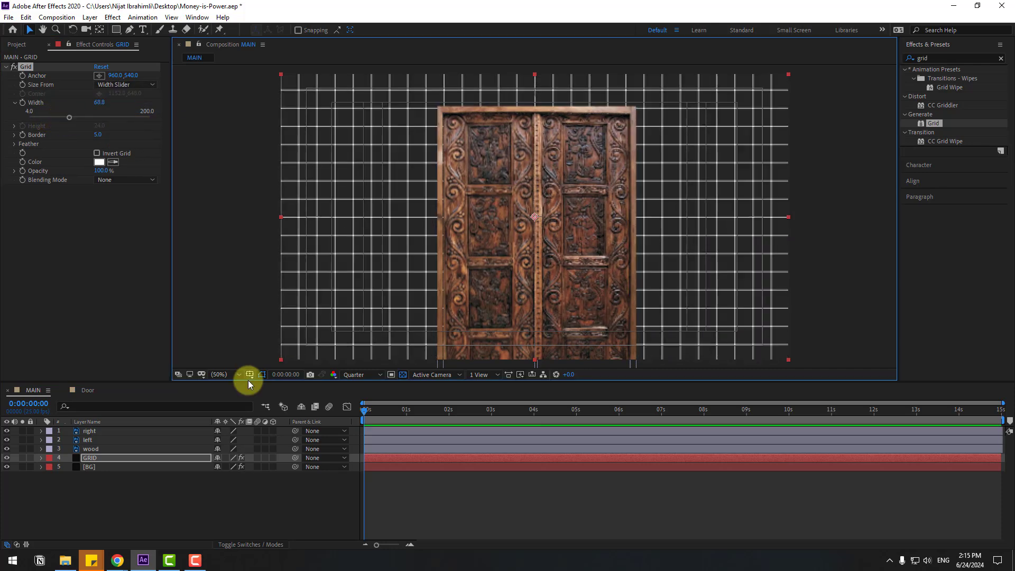
{"action": "left_click", "coordinate": [249, 375]}
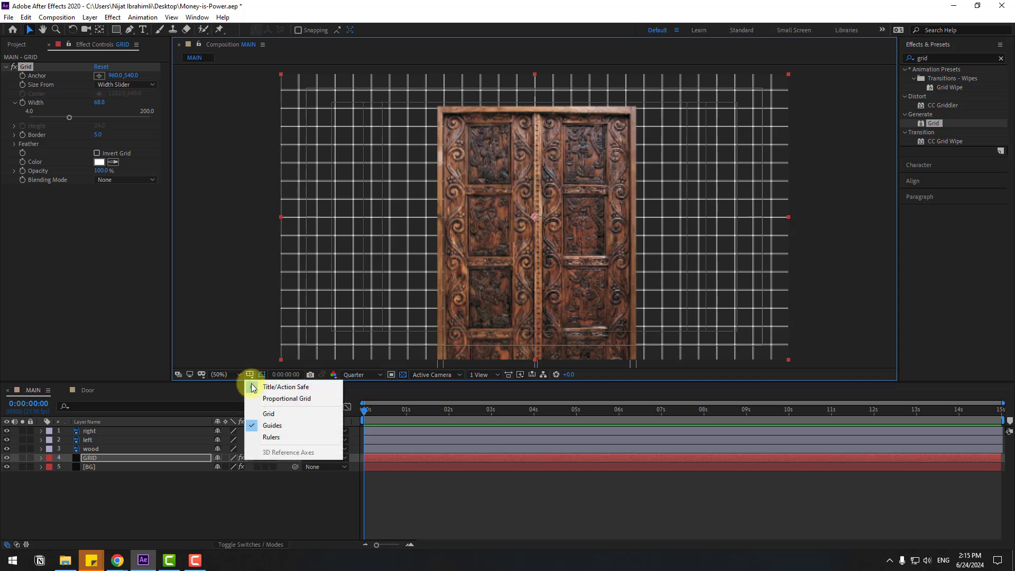
{"action": "left_click", "coordinate": [279, 387]}
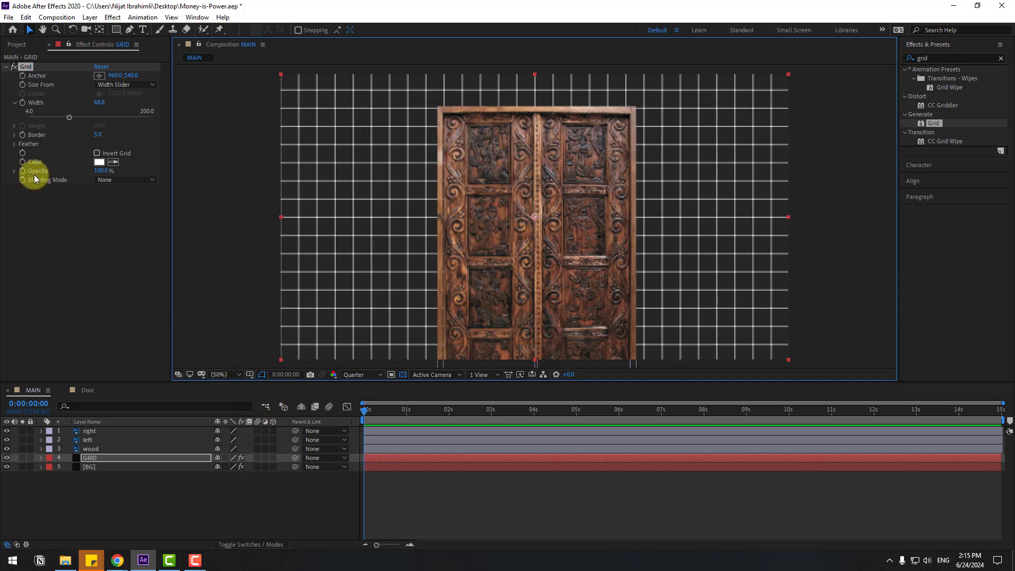
{"action": "left_click_drag", "start_coordinate": [101, 173], "coordinate": [62, 169]}
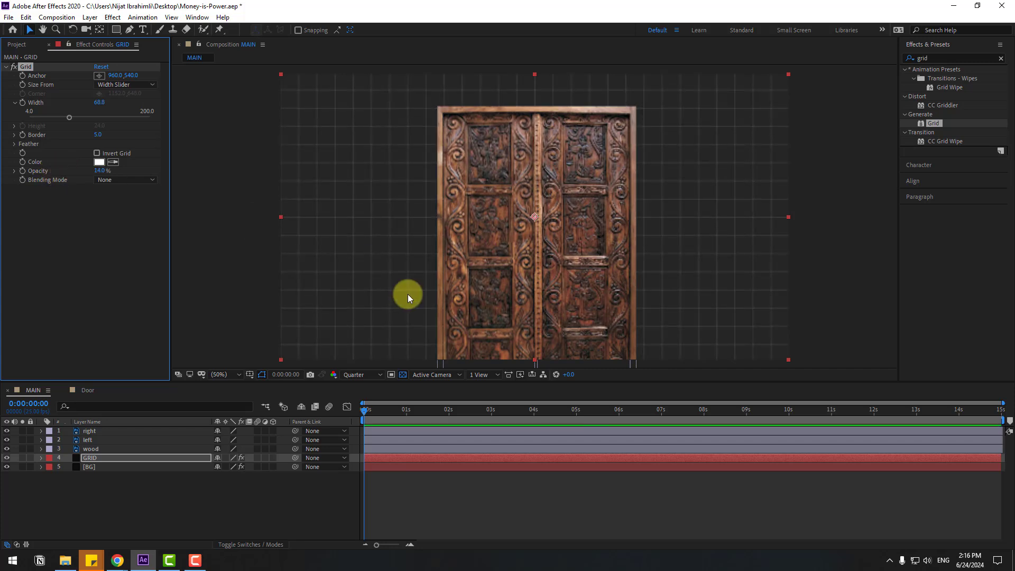
{"action": "left_click", "coordinate": [89, 497]}
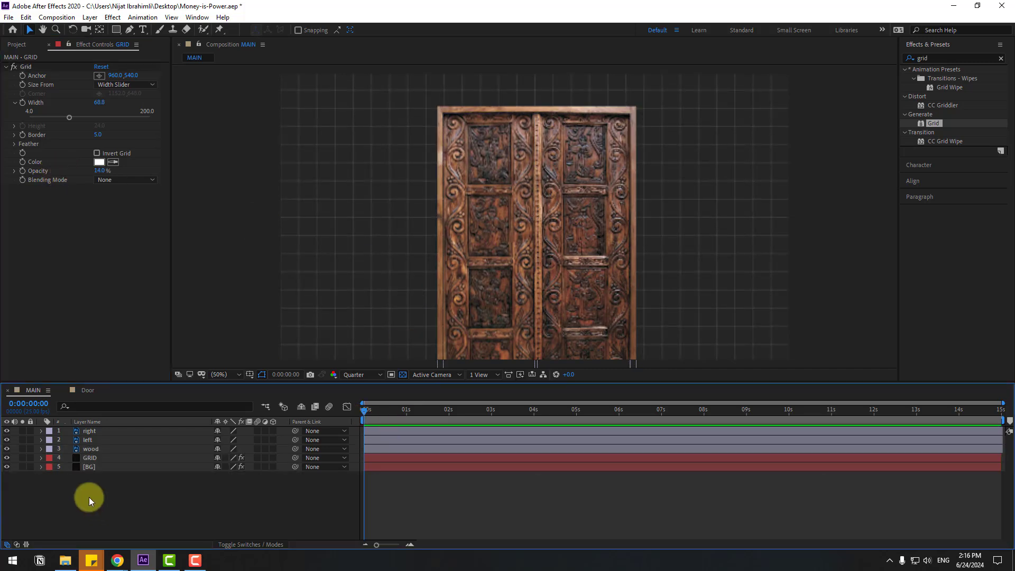
- Pre-compose the GRID and BG layers together into a new composition named BG
{"action": "left_click", "coordinate": [92, 459]}
{"action": "left_click", "coordinate": [92, 468], "text": "shift"}
{"action": "right_click", "coordinate": [88, 464]}
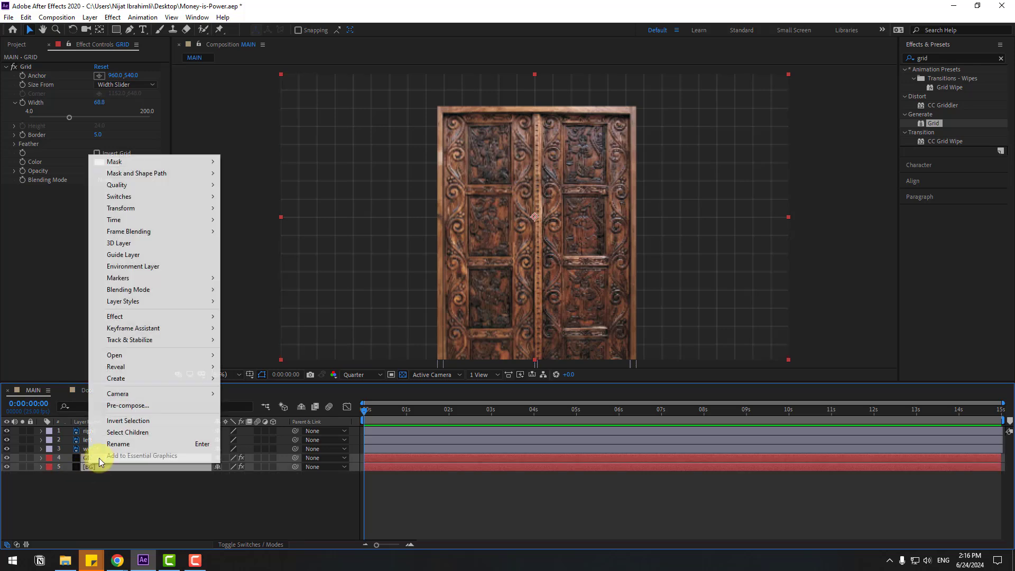
{"action": "left_click", "coordinate": [135, 406]}
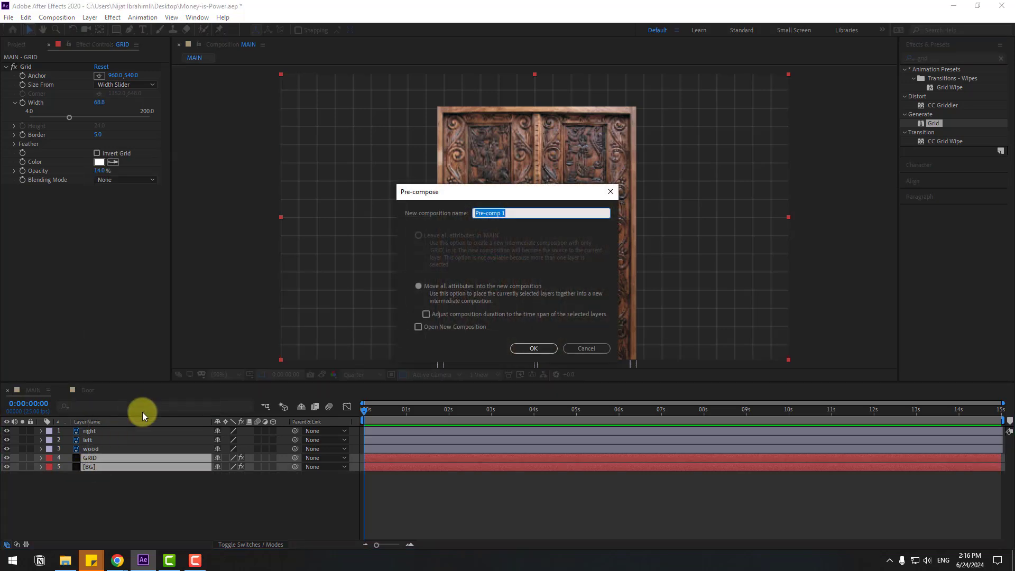
{"action": "type", "text": "BG"}
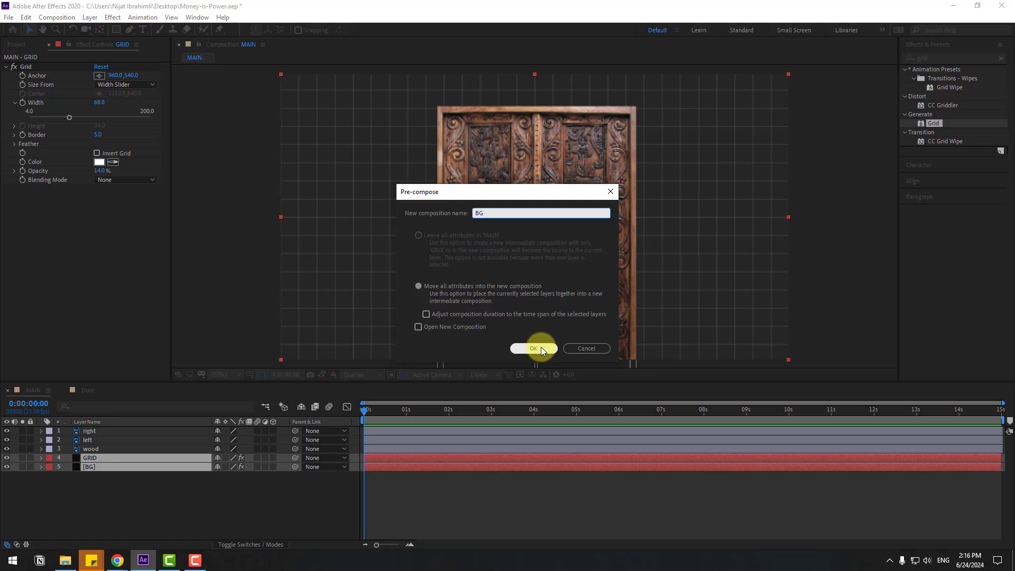
{"action": "left_click", "coordinate": [541, 348]}
- Make all four layers in the MAIN composition 3D layers
{"action": "left_click_drag", "start_coordinate": [75, 516], "coordinate": [102, 424]}
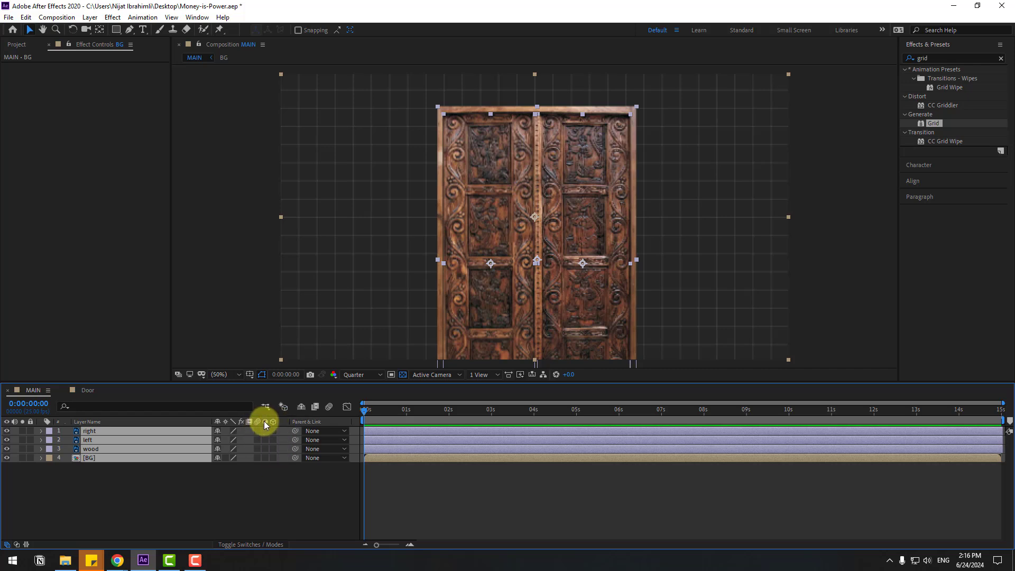
{"action": "left_click", "coordinate": [230, 545]}
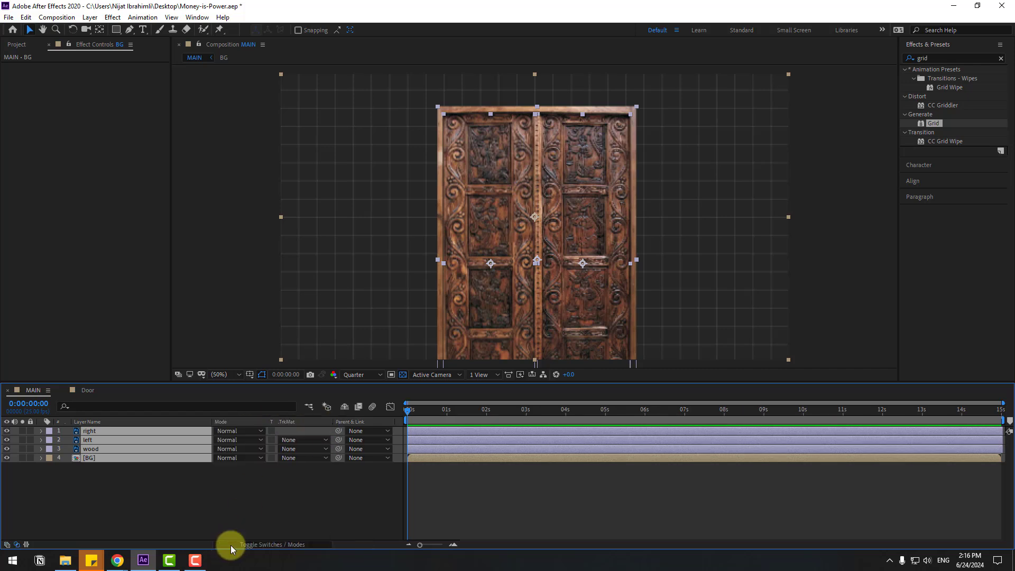
{"action": "left_click", "coordinate": [230, 545]}
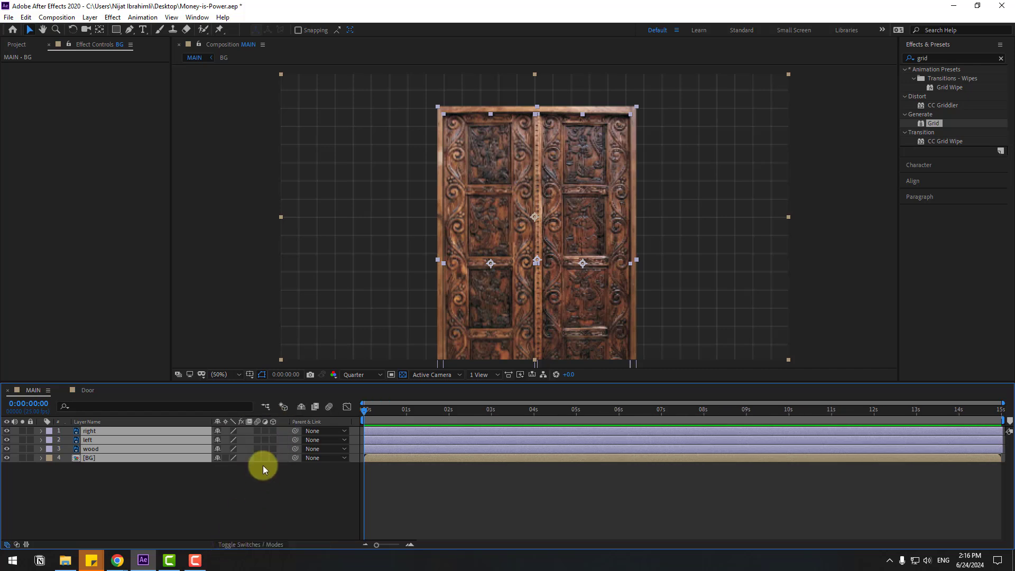
{"action": "left_click", "coordinate": [274, 432]}
{"action": "left_click", "coordinate": [120, 488]}
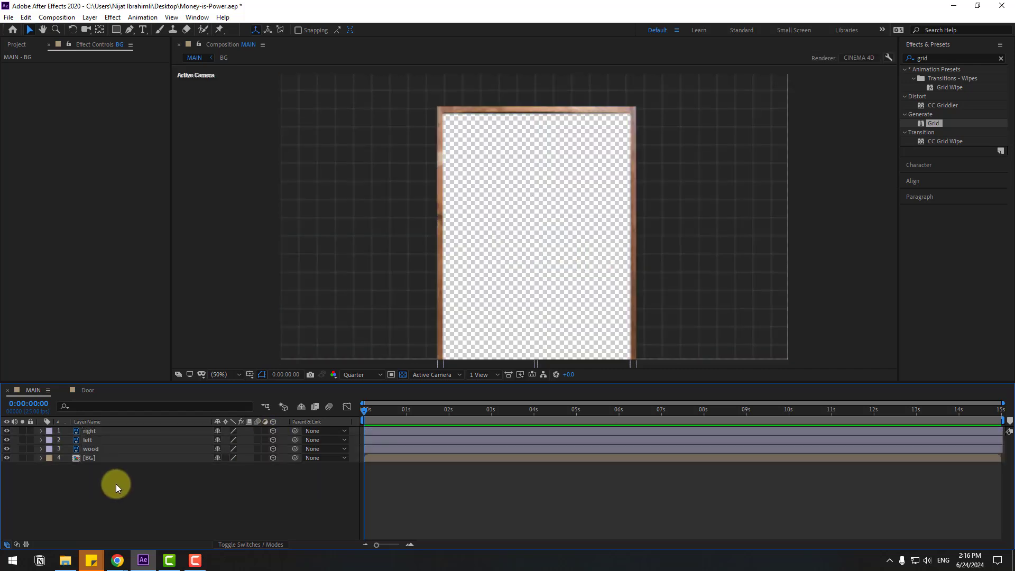
- Solo the right and left door layers
{"action": "left_click", "coordinate": [84, 439]}
{"action": "left_click", "coordinate": [91, 432], "text": "shift"}
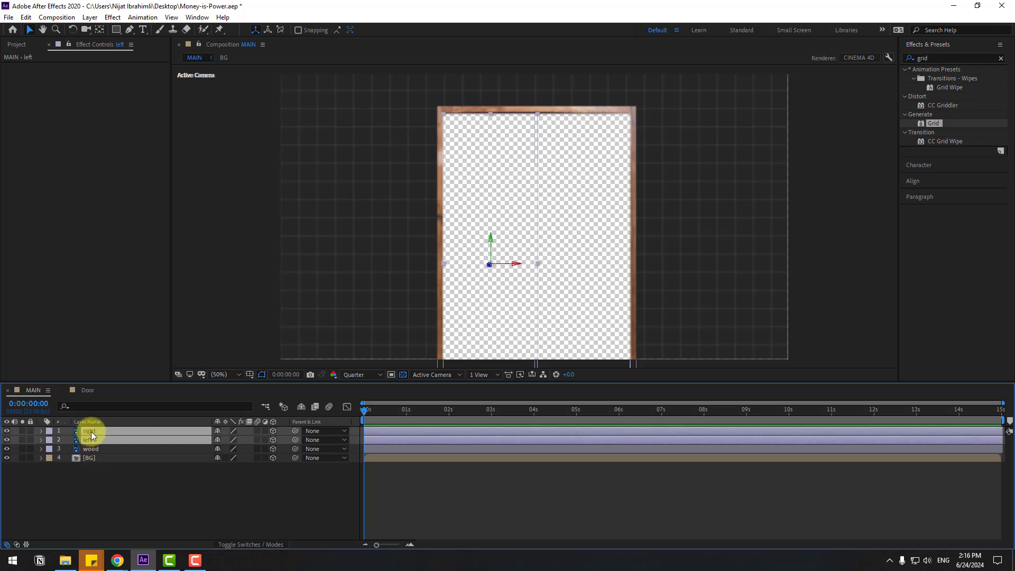
{"action": "left_click", "coordinate": [22, 432]}
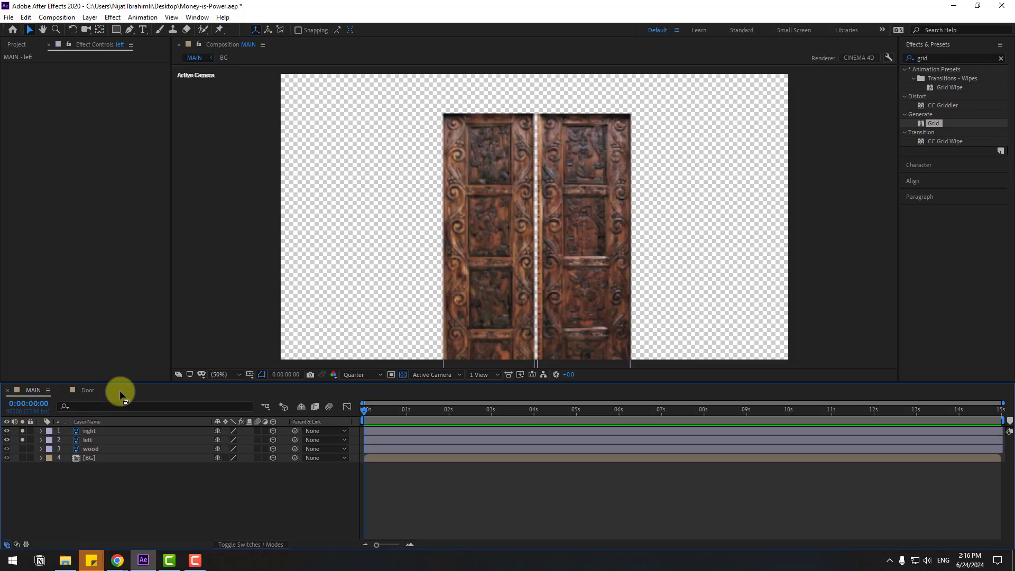
- Open Animation Composer 3 - Anchor Point Mover and move the right layer's anchor point to the middle of its right edge
{"action": "left_click", "coordinate": [197, 17]}
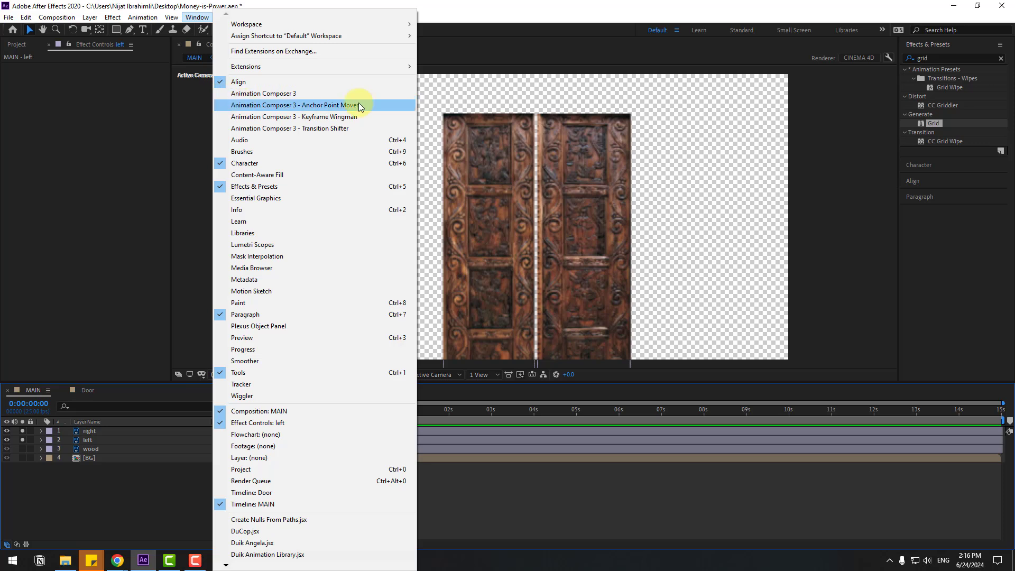
{"action": "left_click", "coordinate": [338, 105]}
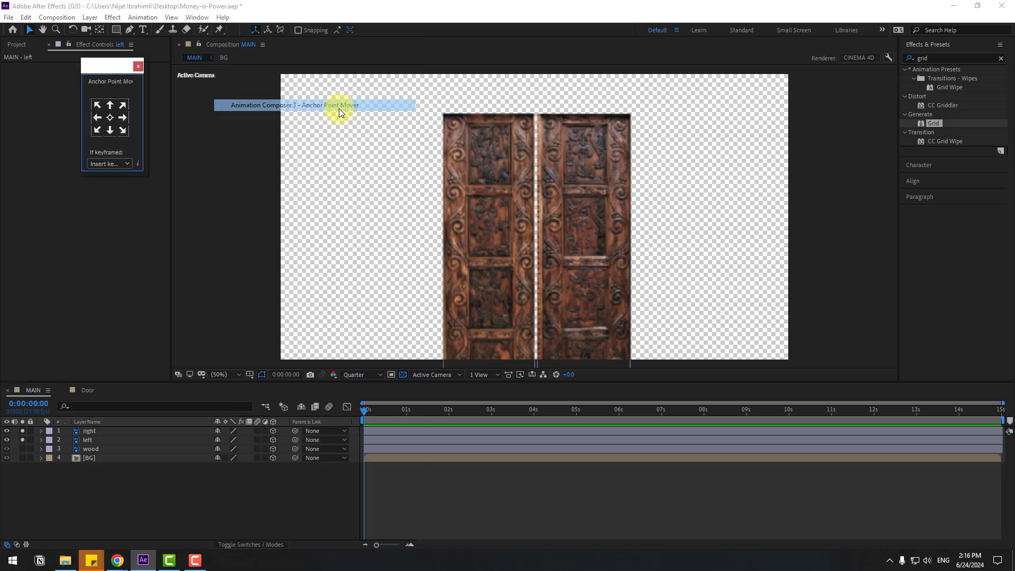
{"action": "left_click", "coordinate": [87, 432]}
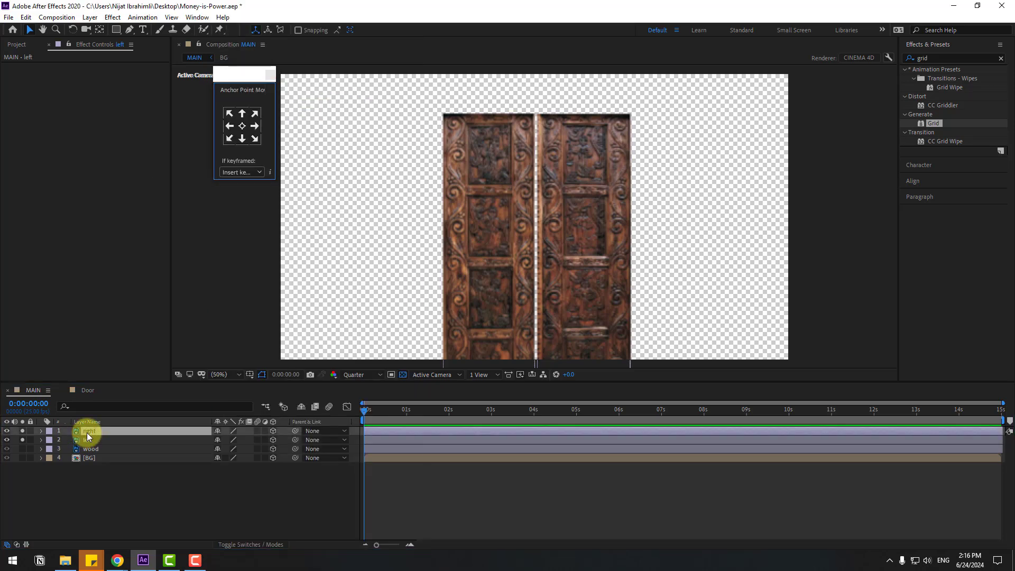
{"action": "left_click", "coordinate": [255, 126]}
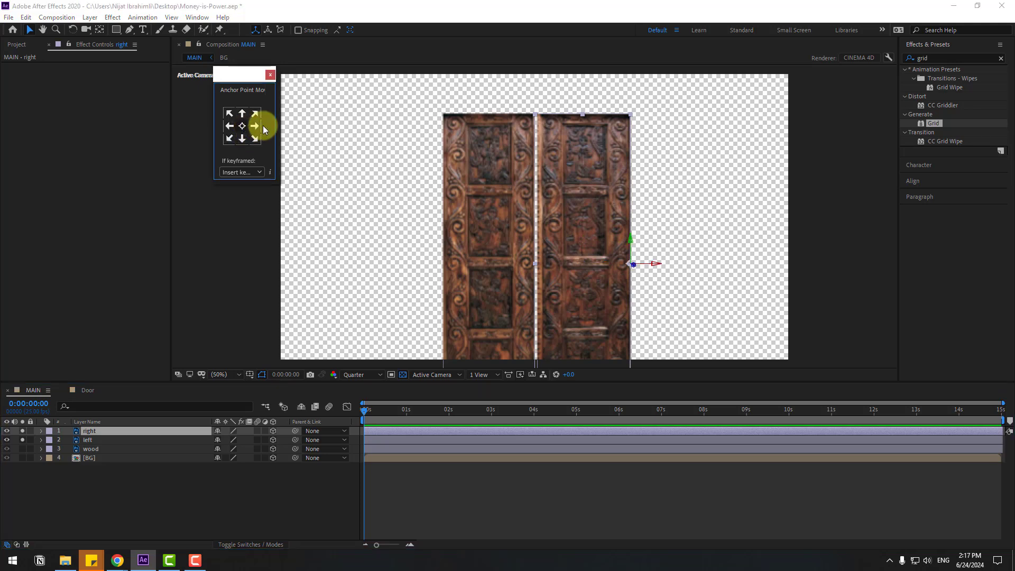
- Move the left layer's anchor point to the middle of its left edge, and unsolo both door layers
{"action": "left_click", "coordinate": [94, 450]}
{"action": "left_click", "coordinate": [88, 441]}
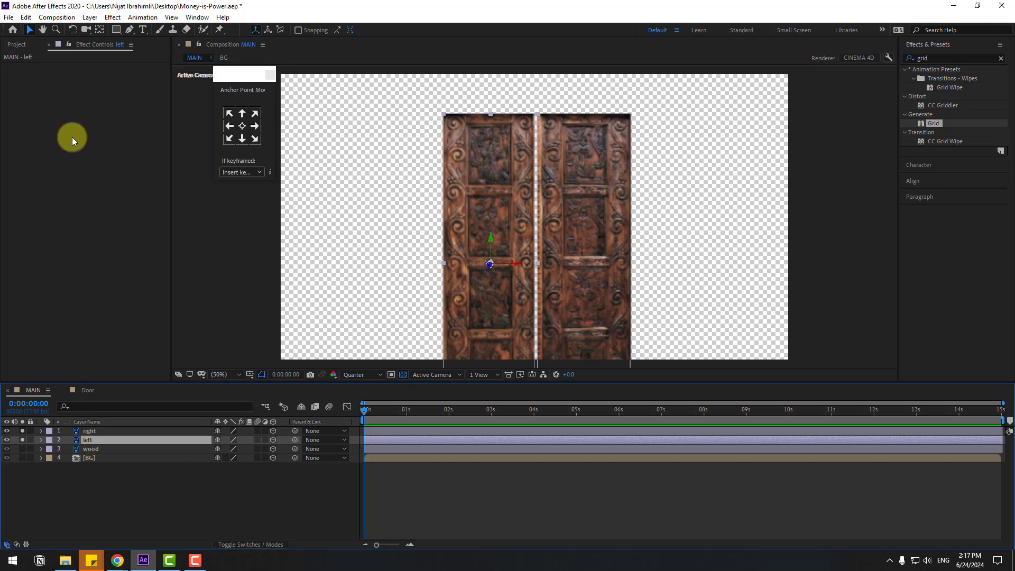
{"action": "left_click", "coordinate": [100, 30]}
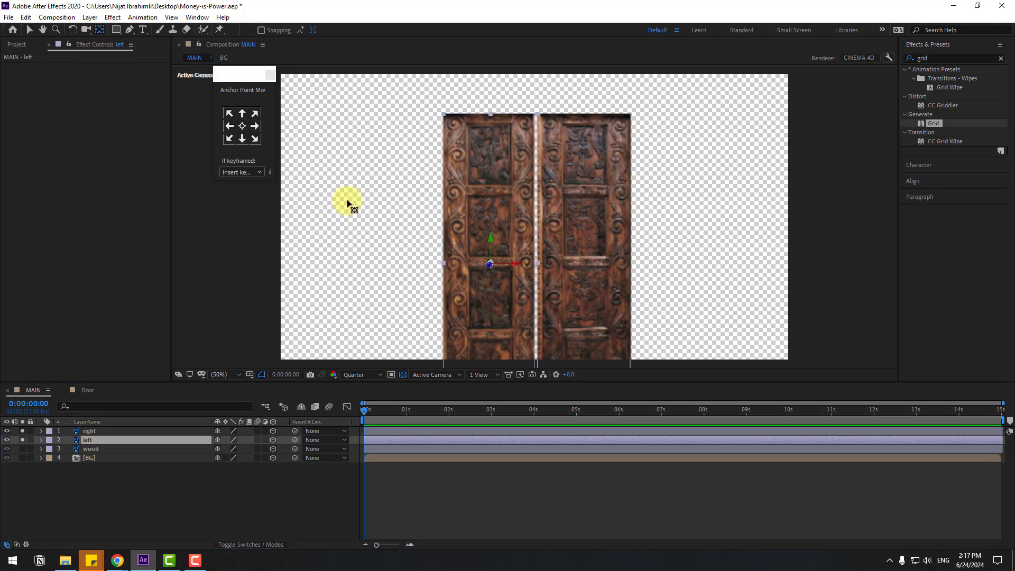
{"action": "left_click_drag", "start_coordinate": [513, 265], "coordinate": [475, 265]}
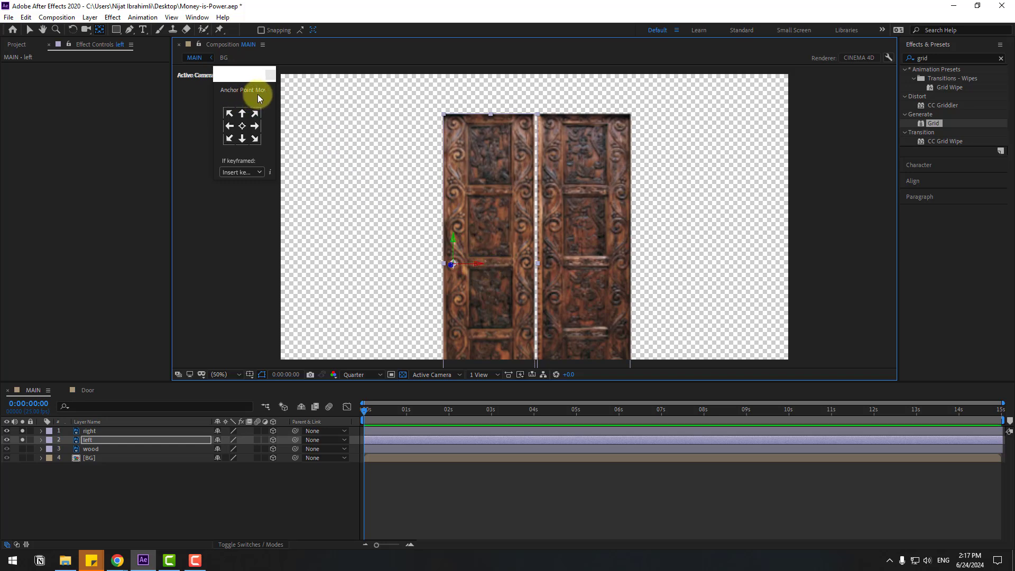
{"action": "left_click", "coordinate": [231, 126]}
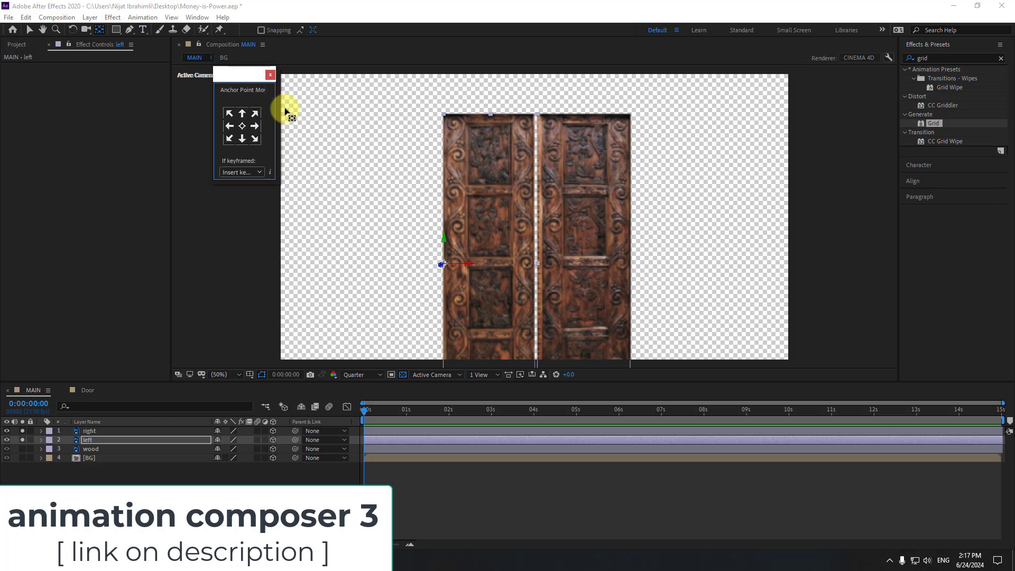
{"action": "left_click", "coordinate": [24, 443]}
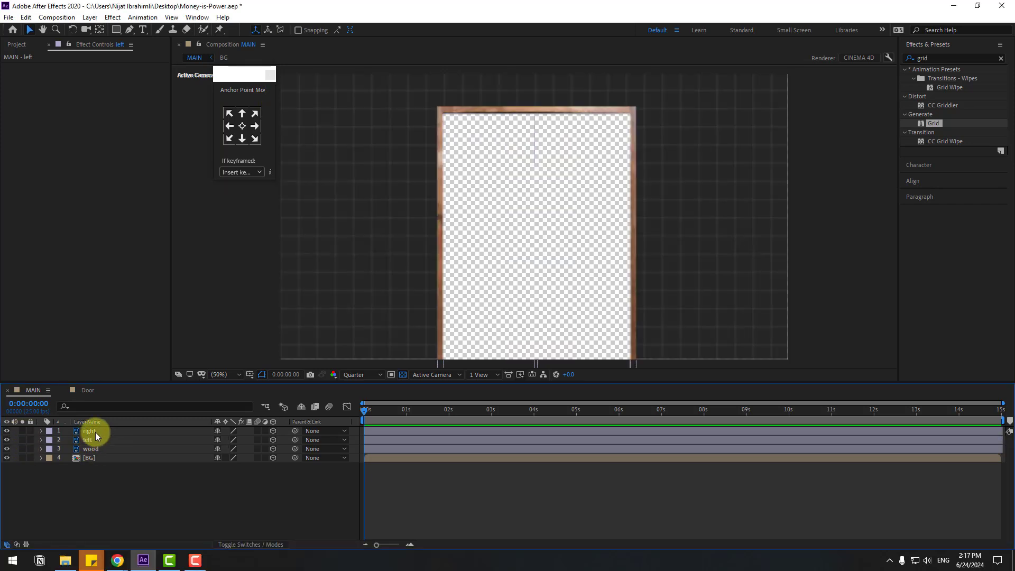
- Reveal the right layer's Position and set its Z value to 1
{"action": "left_click", "coordinate": [89, 432]}
{"action": "key", "text": "p"}
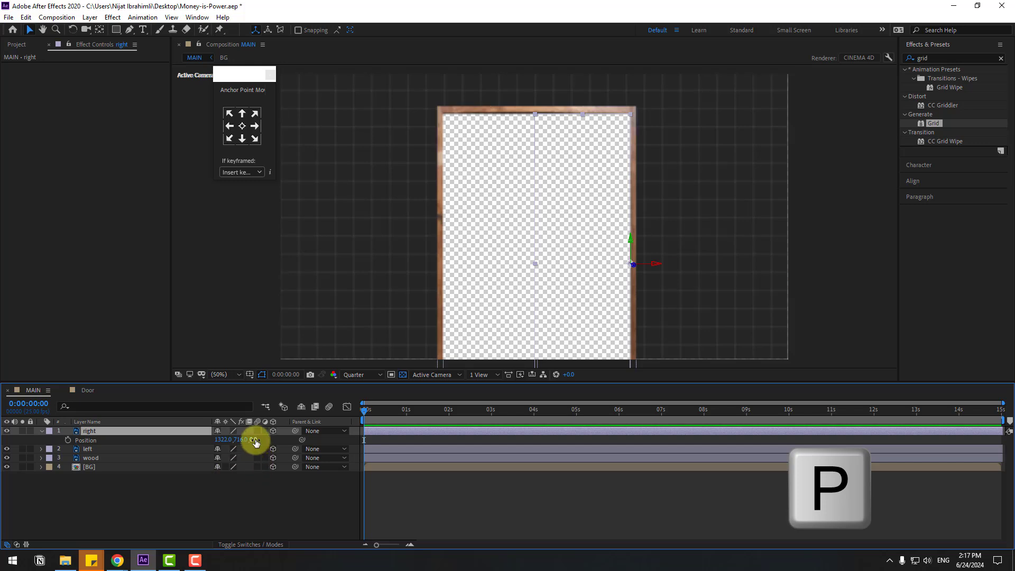
{"action": "left_click_drag", "start_coordinate": [256, 442], "coordinate": [259, 443]}
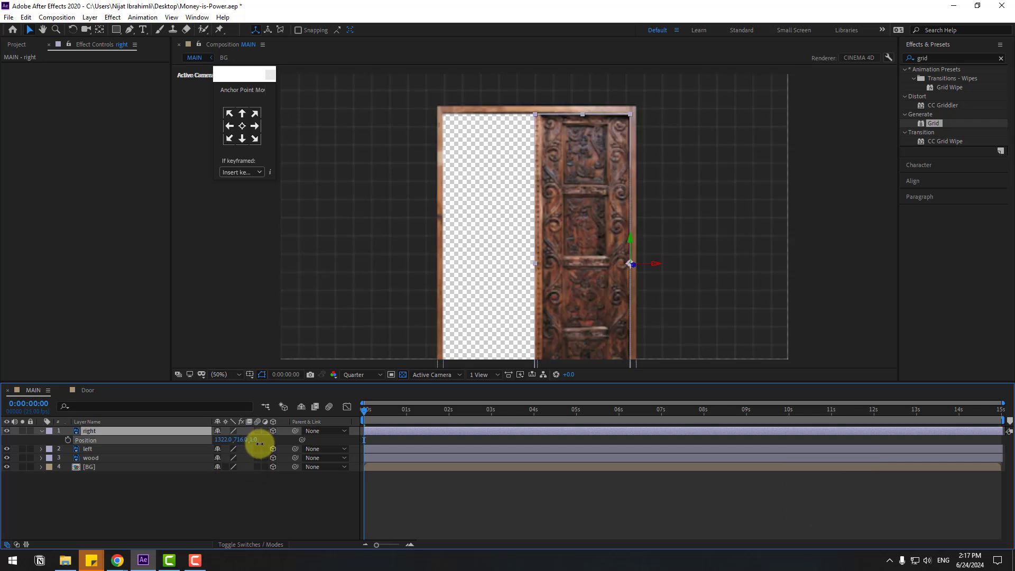
{"action": "left_click", "coordinate": [203, 504]}
- Set the left layer's Z position to 9 and collapse the properties of both door layers
{"action": "left_click", "coordinate": [87, 449]}
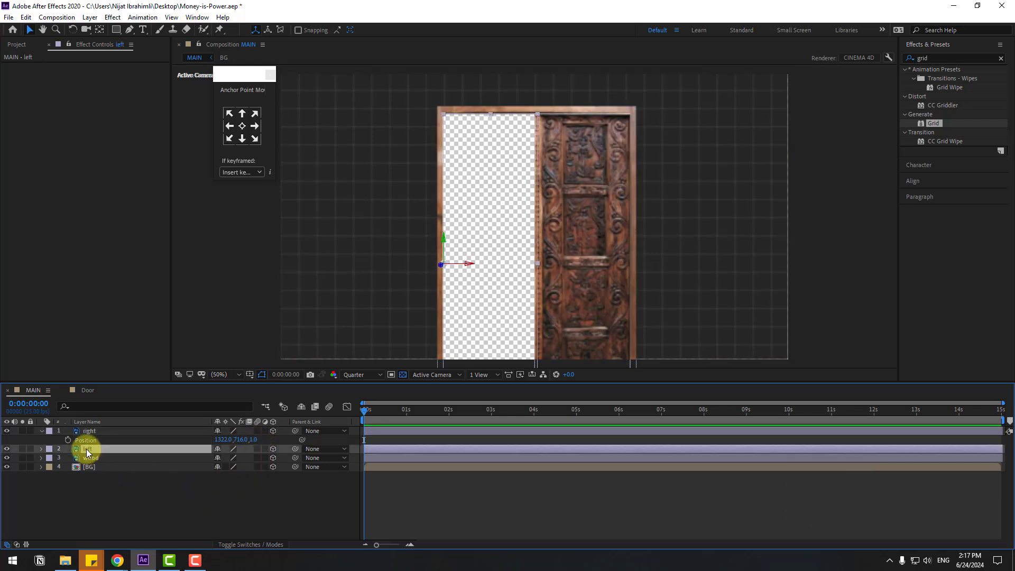
{"action": "key", "text": "p"}
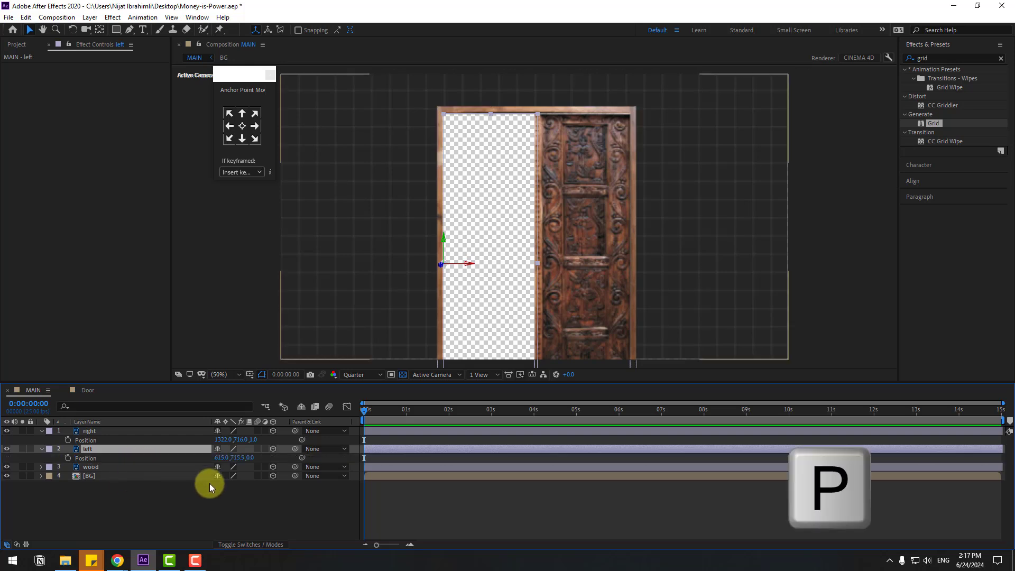
{"action": "left_click_drag", "start_coordinate": [250, 458], "coordinate": [254, 459]}
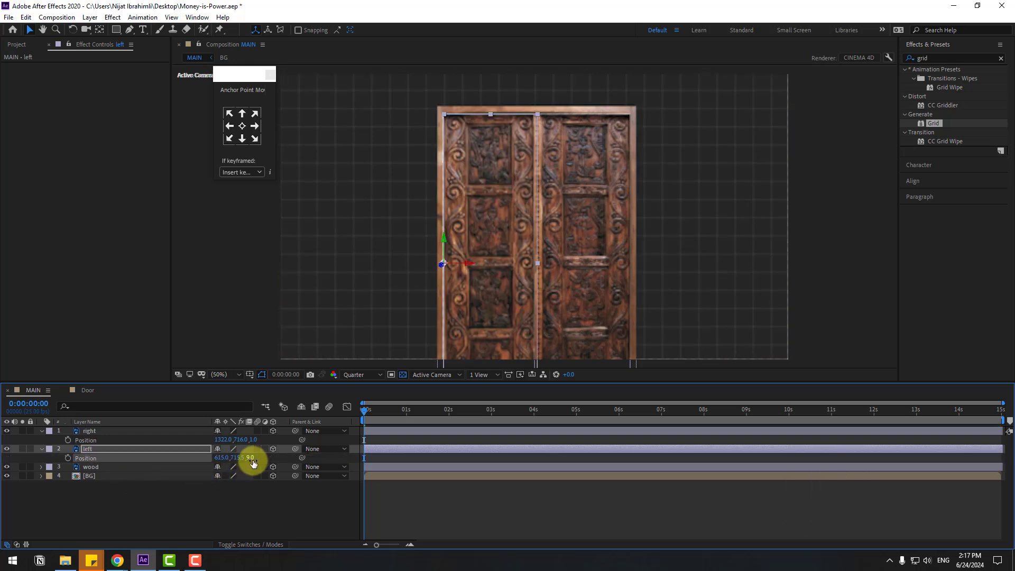
{"action": "left_click", "coordinate": [226, 506]}
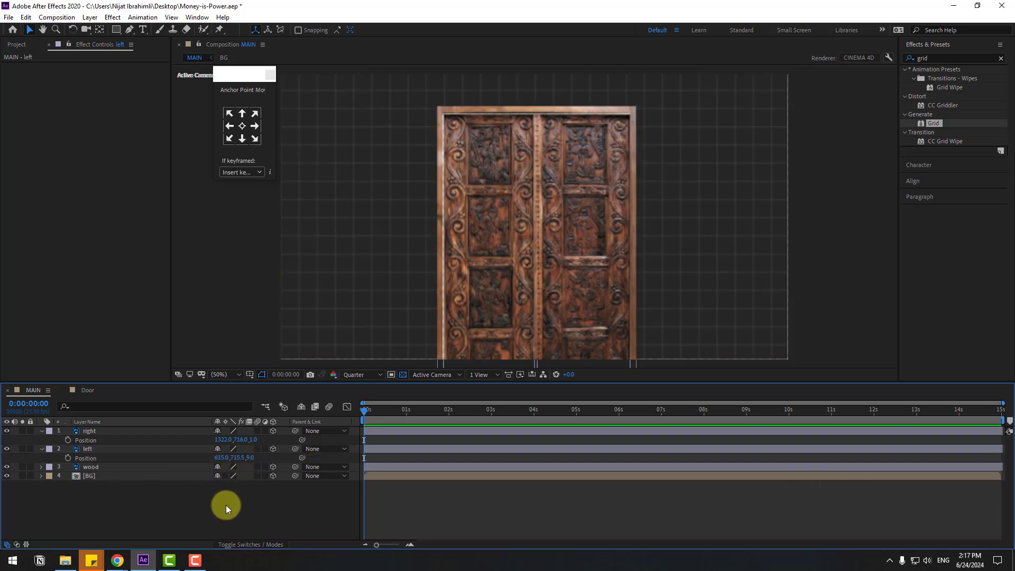
{"action": "left_click", "coordinate": [42, 450]}
{"action": "left_click", "coordinate": [40, 431]}
- Reveal the rotation properties of the right and left layers and add Y Rotation keyframes to both at 0 seconds
{"action": "left_click", "coordinate": [91, 431]}
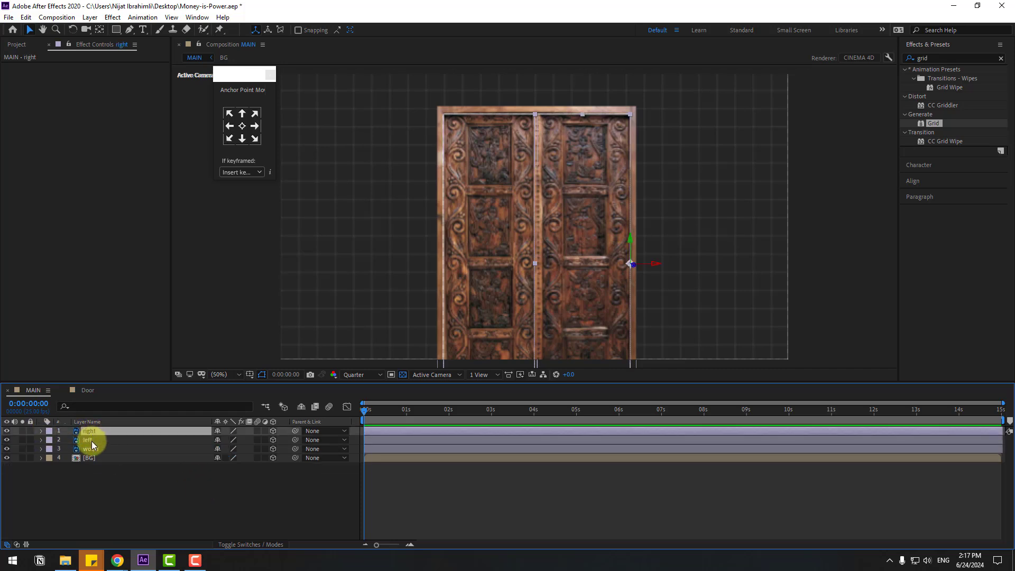
{"action": "left_click", "coordinate": [91, 440], "text": "shift"}
{"action": "key", "text": "r"}
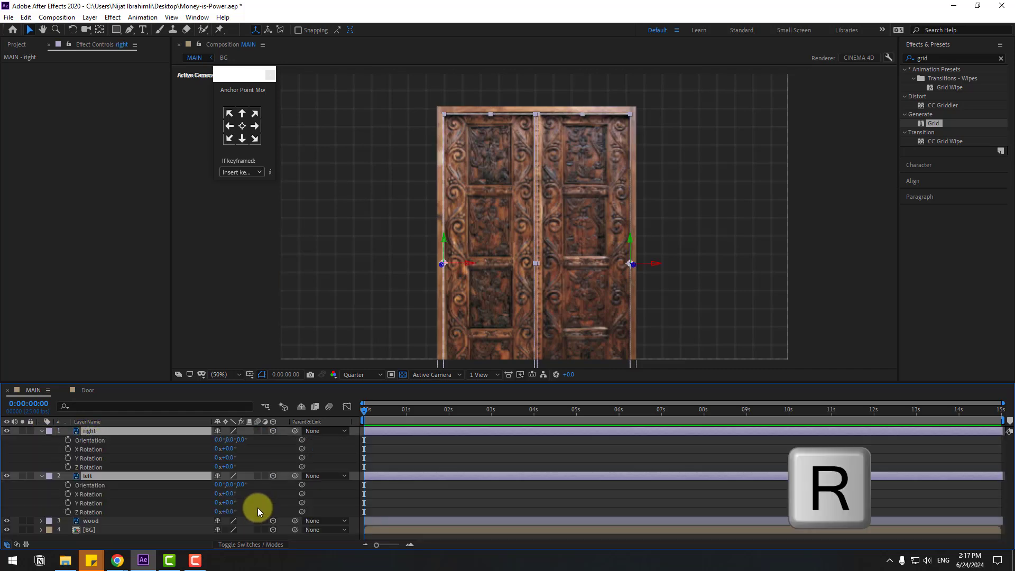
{"action": "left_click", "coordinate": [68, 459]}
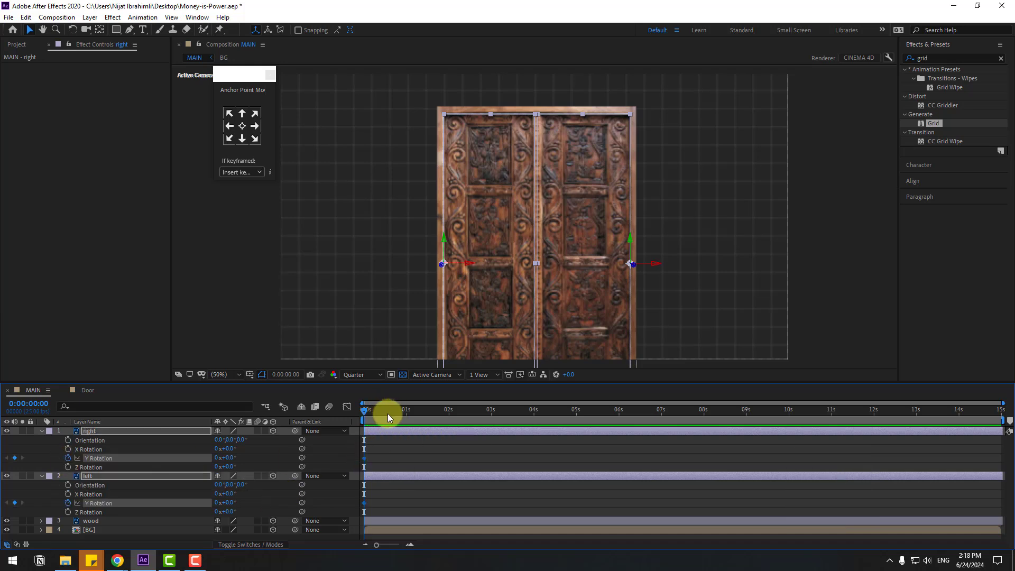
- At 0:00:01:15, keyframe the doors open with Y Rotation at -106° on the right layer and 136° on the left layer
{"action": "left_click_drag", "start_coordinate": [393, 415], "coordinate": [430, 420]}
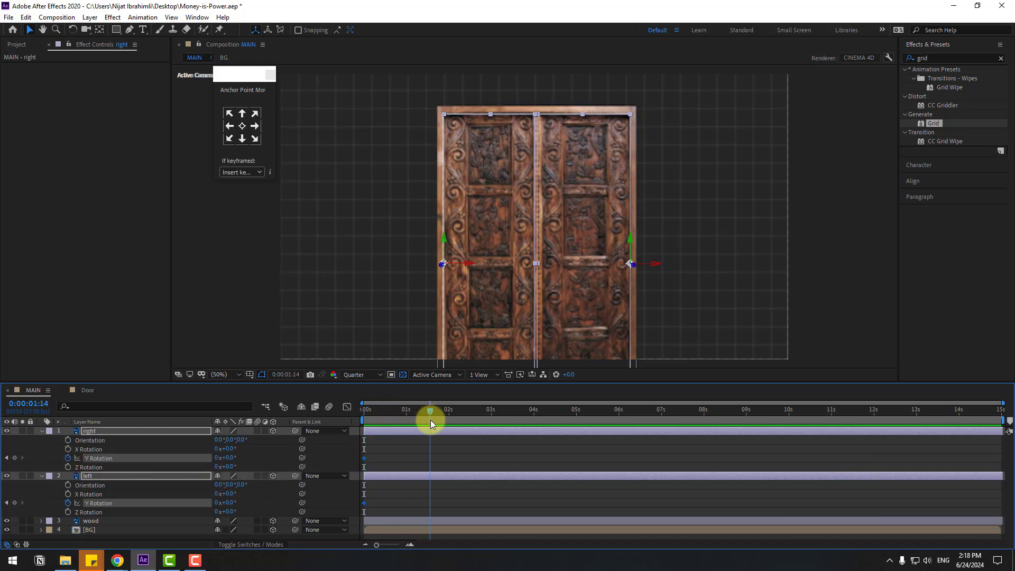
{"action": "left_click", "coordinate": [381, 449]}
{"action": "left_click_drag", "start_coordinate": [221, 459], "coordinate": [157, 454]}
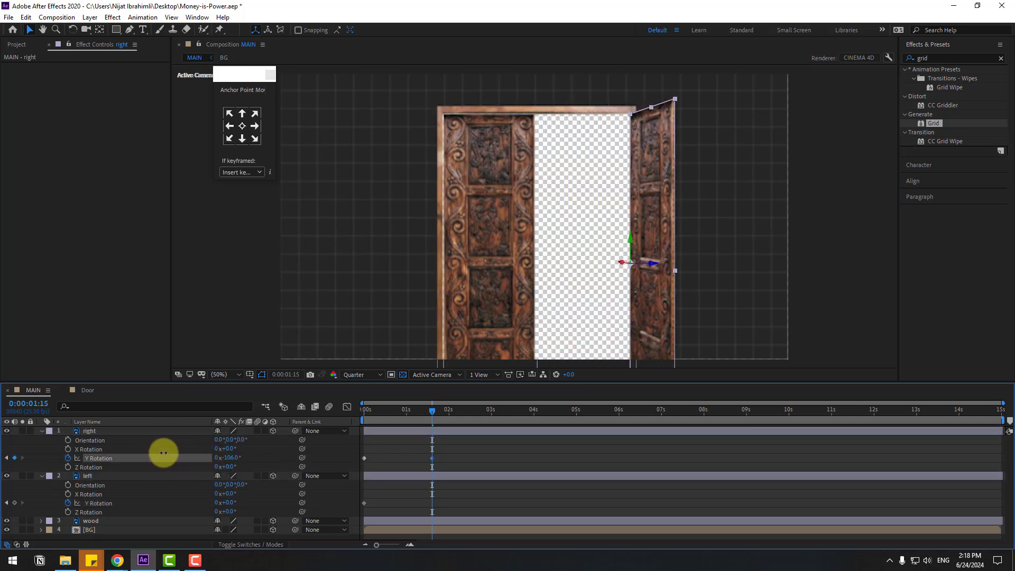
{"action": "left_click_drag", "start_coordinate": [229, 509], "coordinate": [290, 494]}
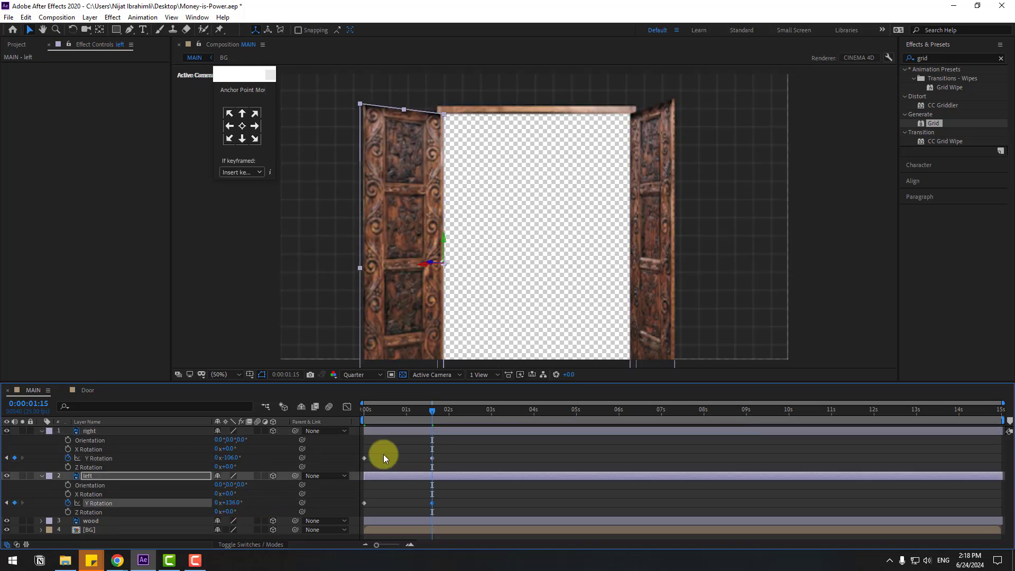
- Preview the door opening, and apply Easy Ease to all Y Rotation keyframes of the right and left layers
{"action": "left_click_drag", "start_coordinate": [435, 411], "coordinate": [378, 420]}
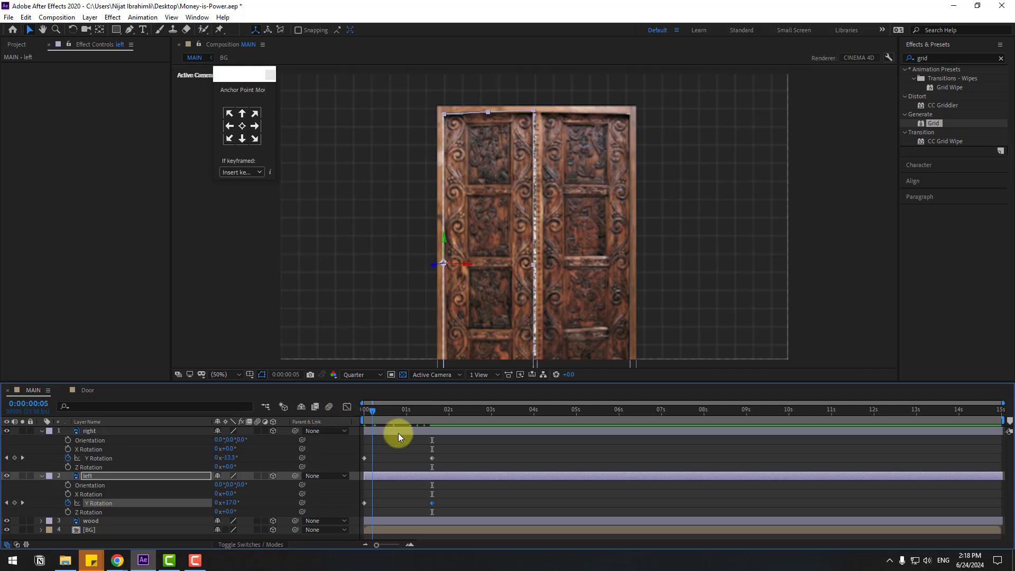
{"action": "left_click_drag", "start_coordinate": [452, 454], "coordinate": [359, 505]}
{"action": "right_click", "coordinate": [364, 503]}
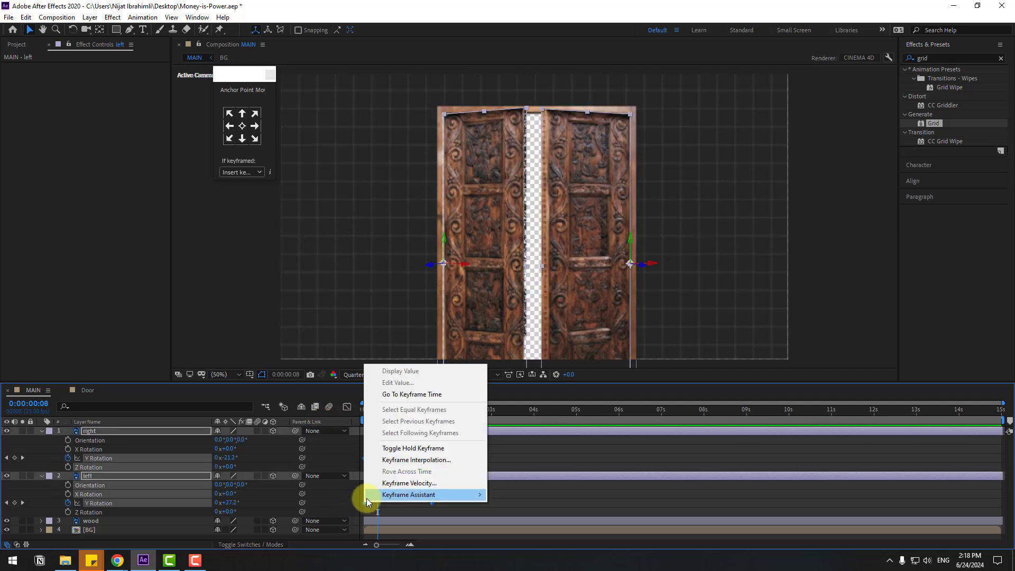
{"action": "mouse_move", "coordinate": [367, 499]}
{"action": "left_click", "coordinate": [537, 427]}
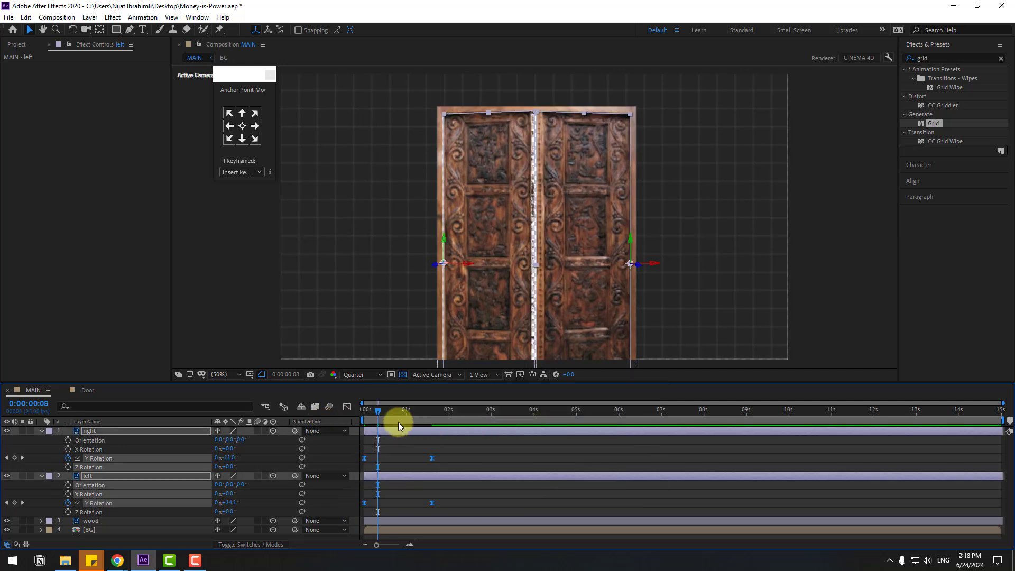
- Shape the Y Rotation speed graphs of both doors for a sharper speed peak mid-move, and play back the result
{"action": "left_click", "coordinate": [347, 408]}
{"action": "left_click_drag", "start_coordinate": [385, 476], "coordinate": [413, 480]}
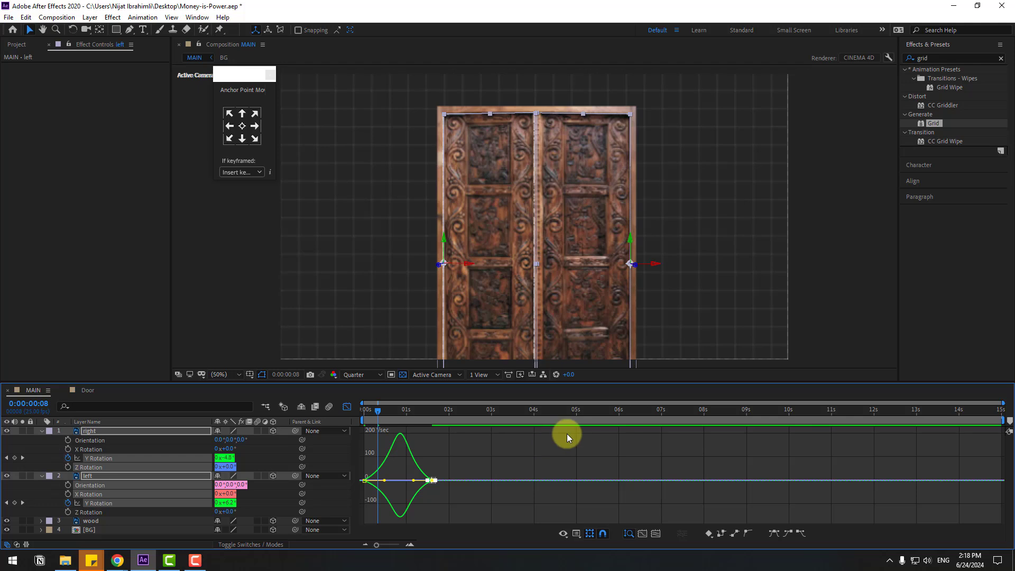
{"action": "key", "text": "space"}
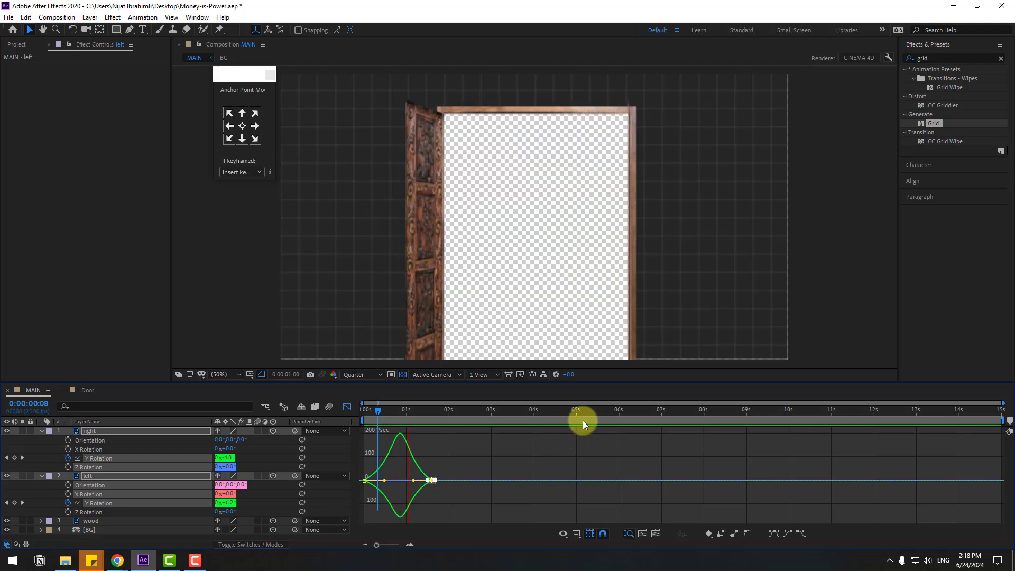
{"action": "key", "text": "space"}
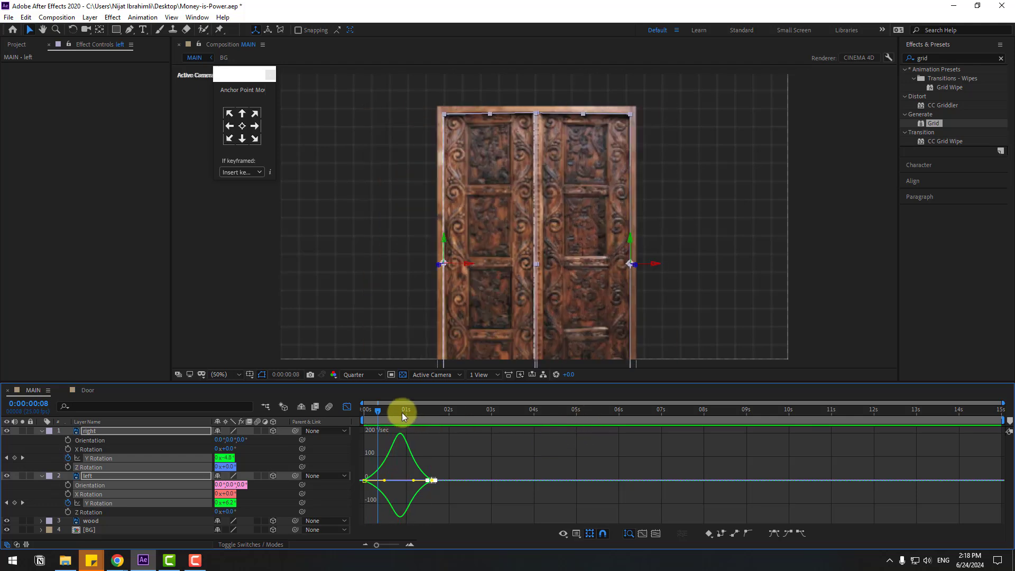
- Return to 0 seconds, close the Graph Editor and collapse the right and left layers' properties
{"action": "left_click", "coordinate": [364, 411]}
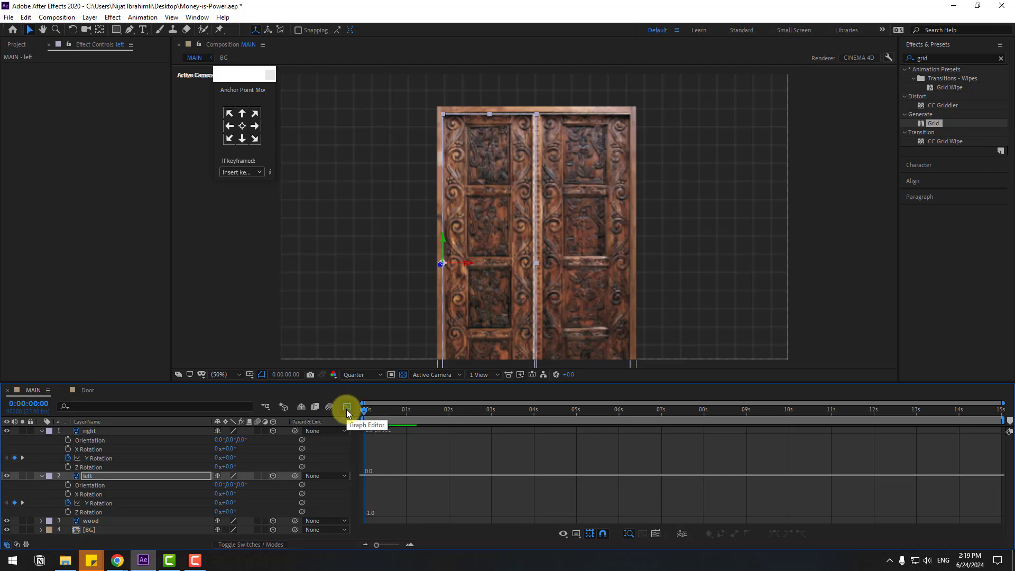
{"action": "left_click", "coordinate": [347, 410]}
{"action": "left_click", "coordinate": [40, 431]}
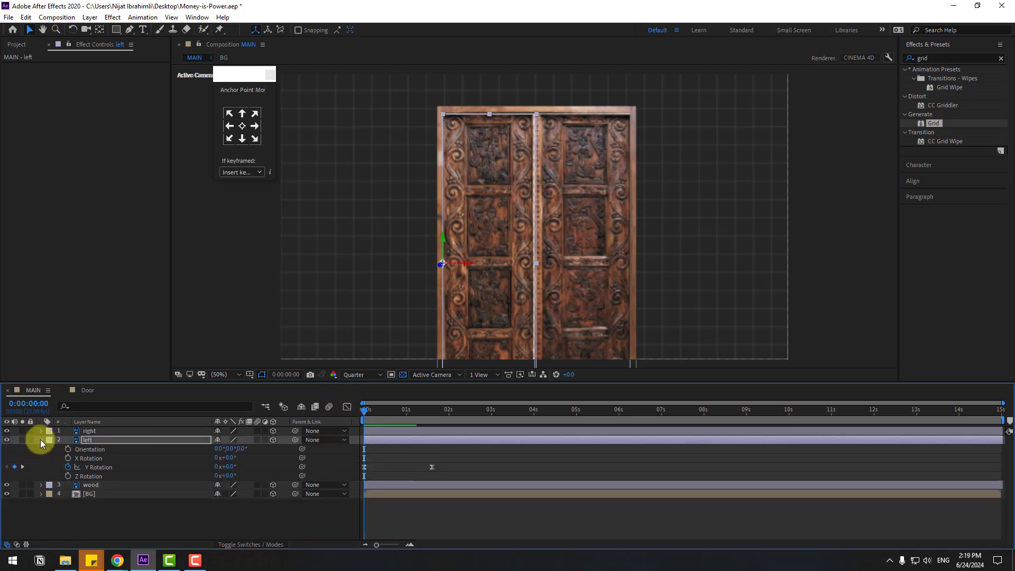
{"action": "left_click", "coordinate": [41, 440]}
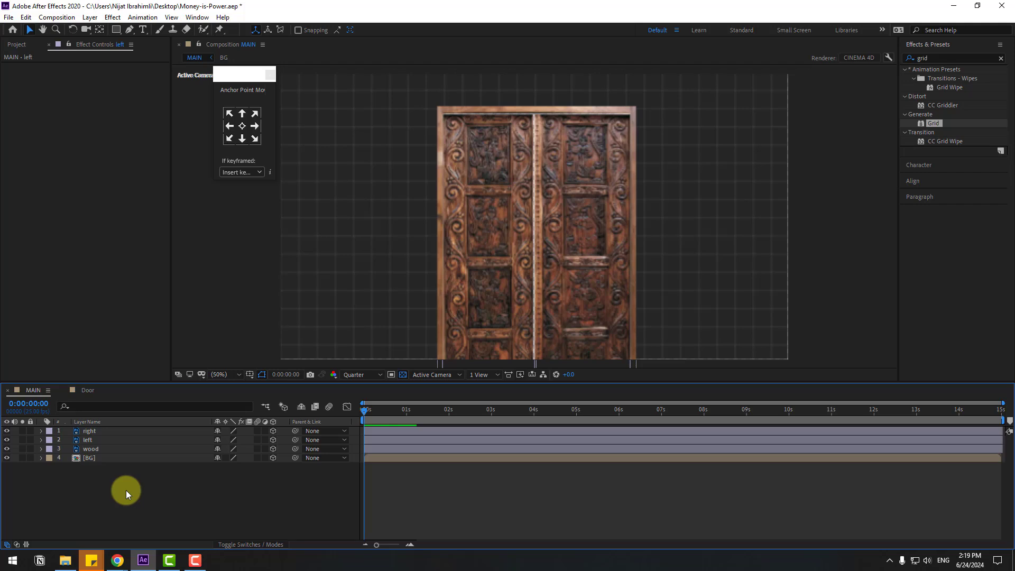
- Add a new 50mm two-node camera named Camera 1 to the MAIN composition
{"action": "right_click", "coordinate": [102, 492]}
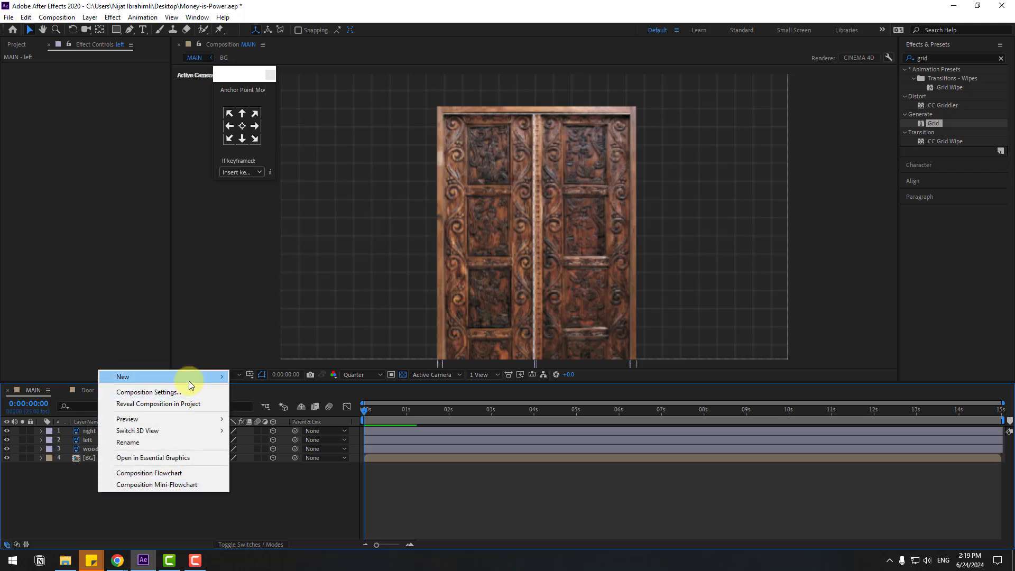
{"action": "mouse_move", "coordinate": [188, 377]}
{"action": "left_click", "coordinate": [257, 426]}
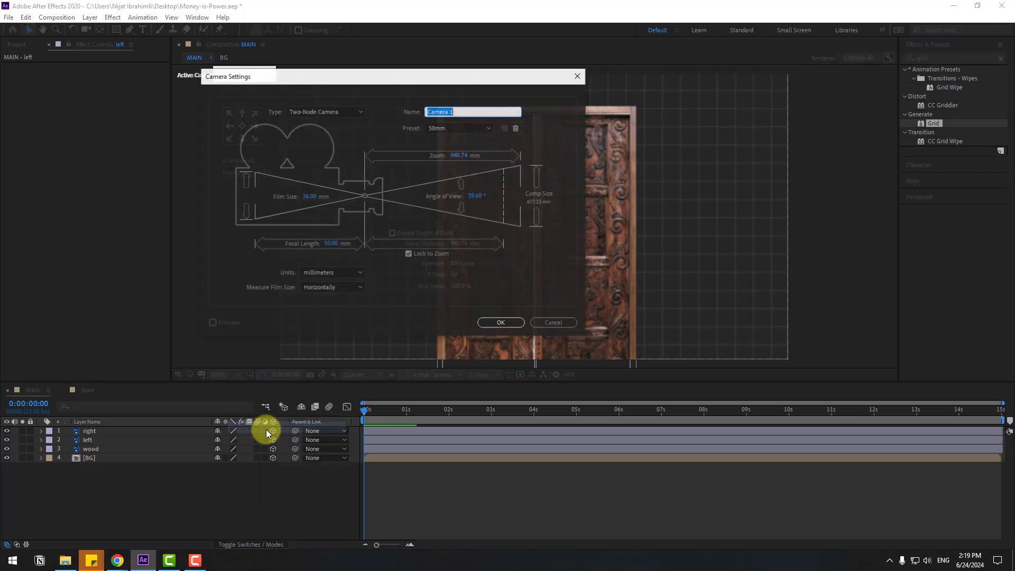
{"action": "left_click", "coordinate": [502, 323]}
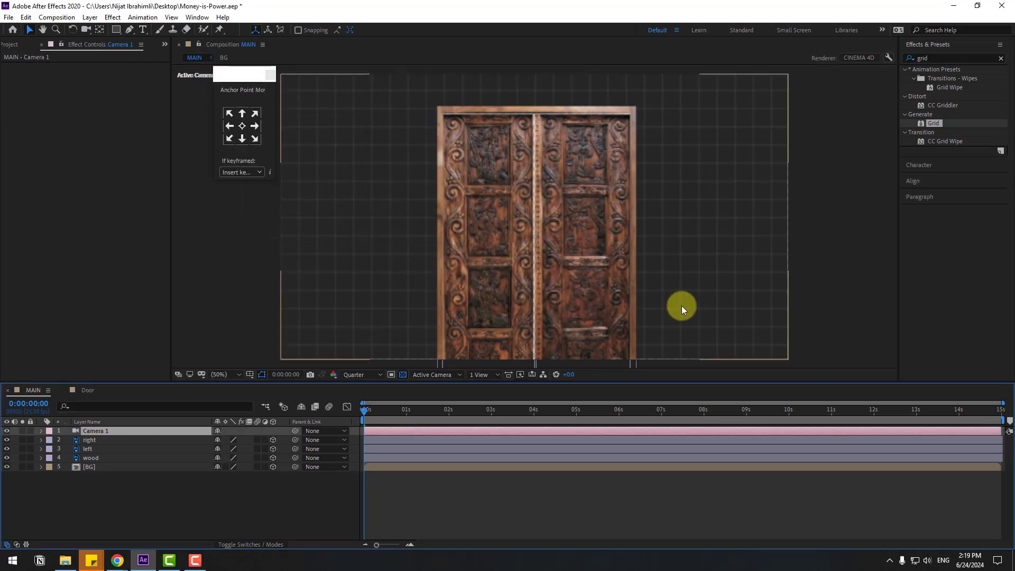
- Create an orbit null for Camera 1 and centre the null's anchor point
{"action": "right_click", "coordinate": [97, 433]}
{"action": "mouse_move", "coordinate": [202, 367]}
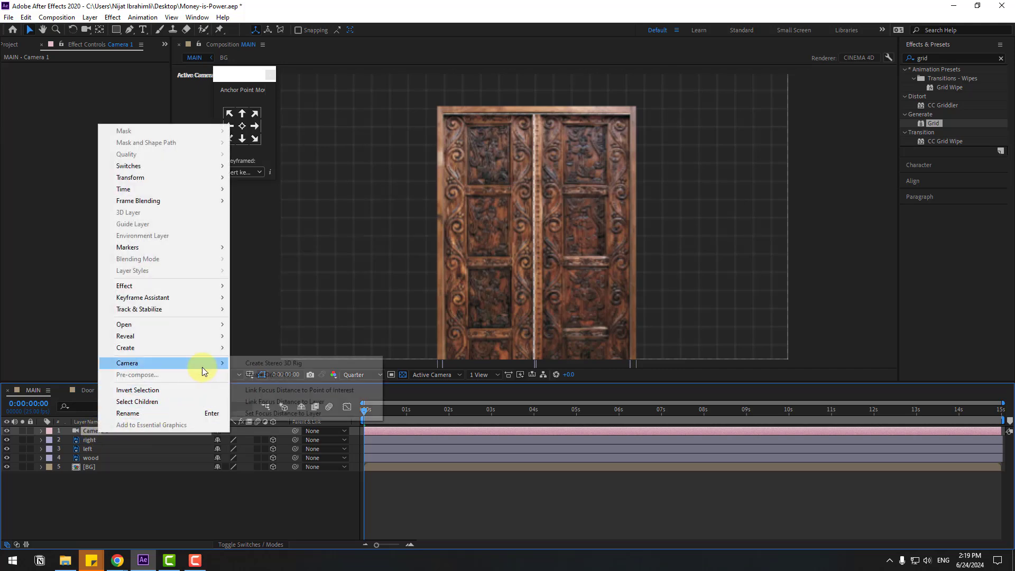
{"action": "left_click", "coordinate": [308, 376]}
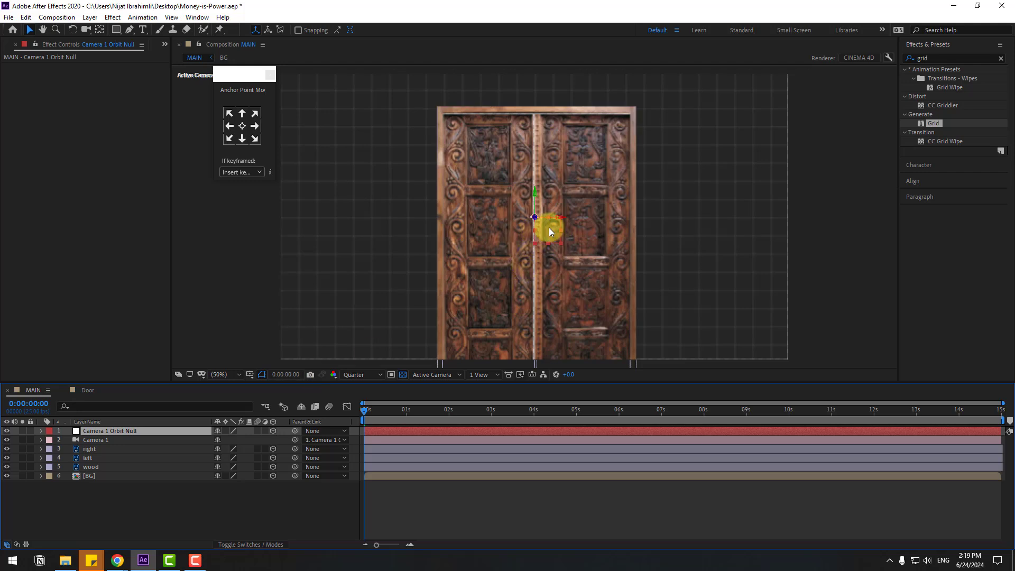
{"action": "left_click", "coordinate": [100, 30]}
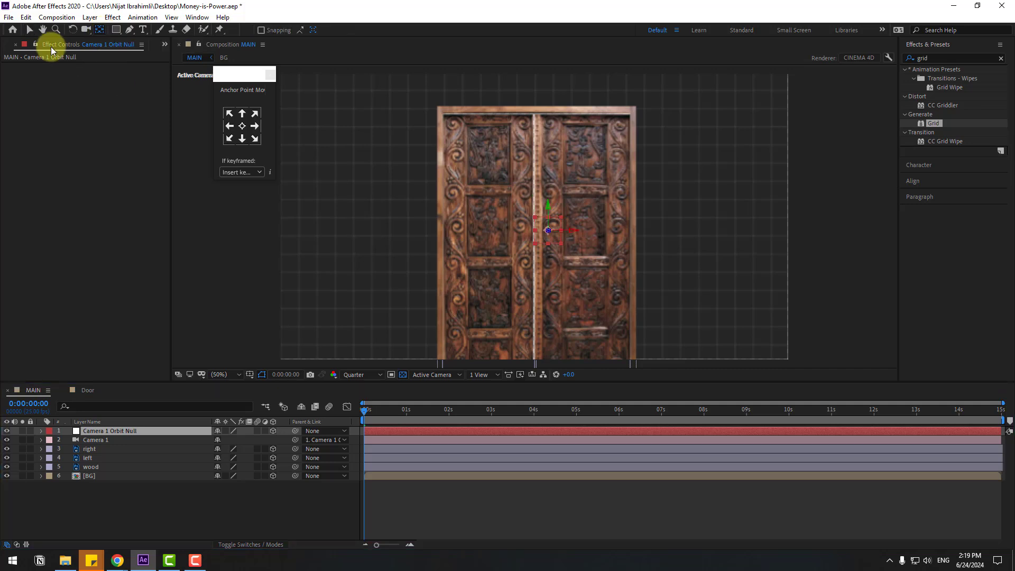
{"action": "left_click", "coordinate": [29, 32]}
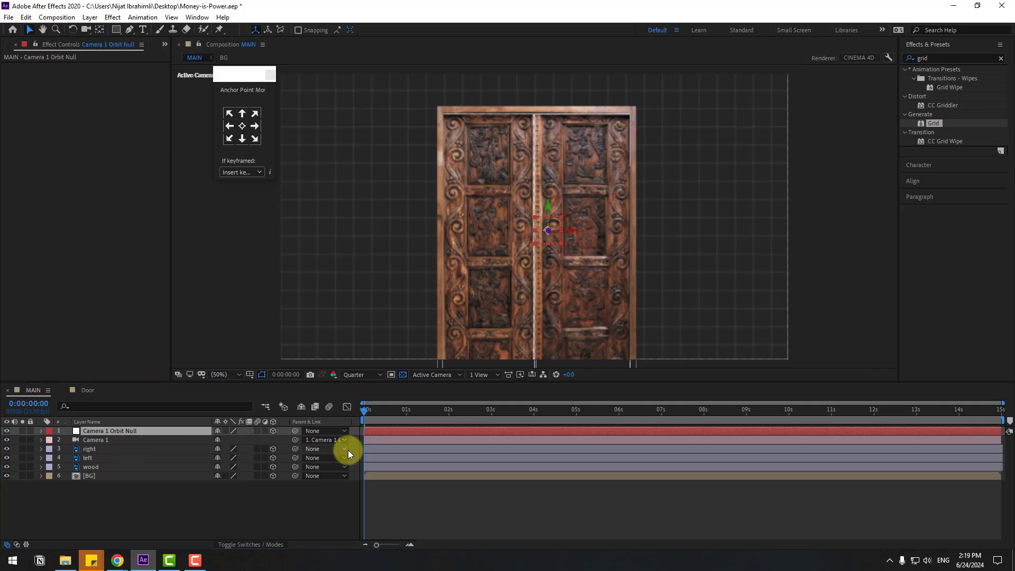
- Parent the right and left door layers to the wood layer
{"action": "left_click", "coordinate": [93, 449]}
{"action": "left_click", "coordinate": [91, 458], "text": "shift"}
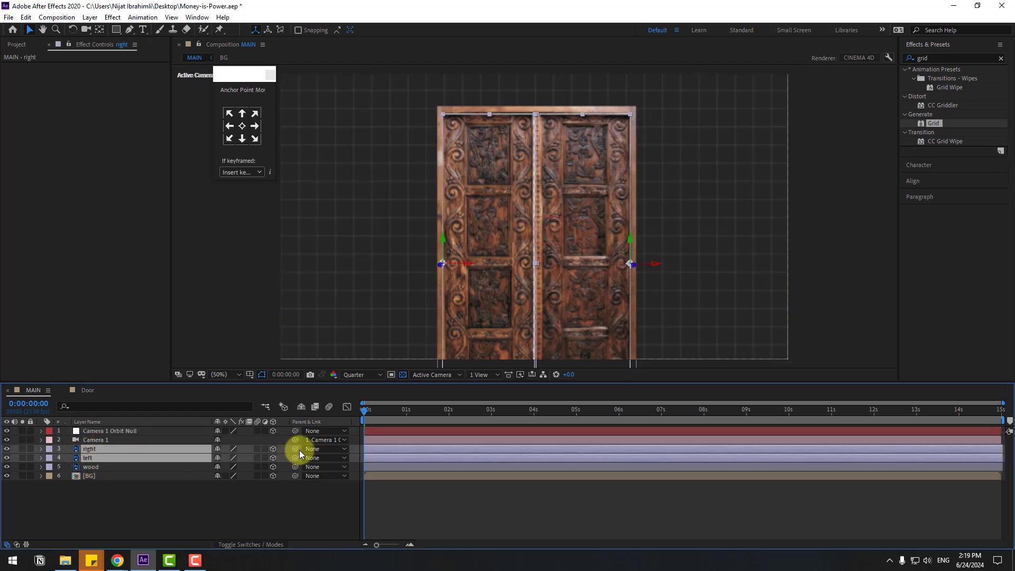
{"action": "left_click_drag", "start_coordinate": [297, 450], "coordinate": [106, 468]}
- Reveal the wood layer's Position, lower the door out of frame to Y 1848.5 and add a keyframe at 0 seconds
{"action": "left_click", "coordinate": [106, 468]}
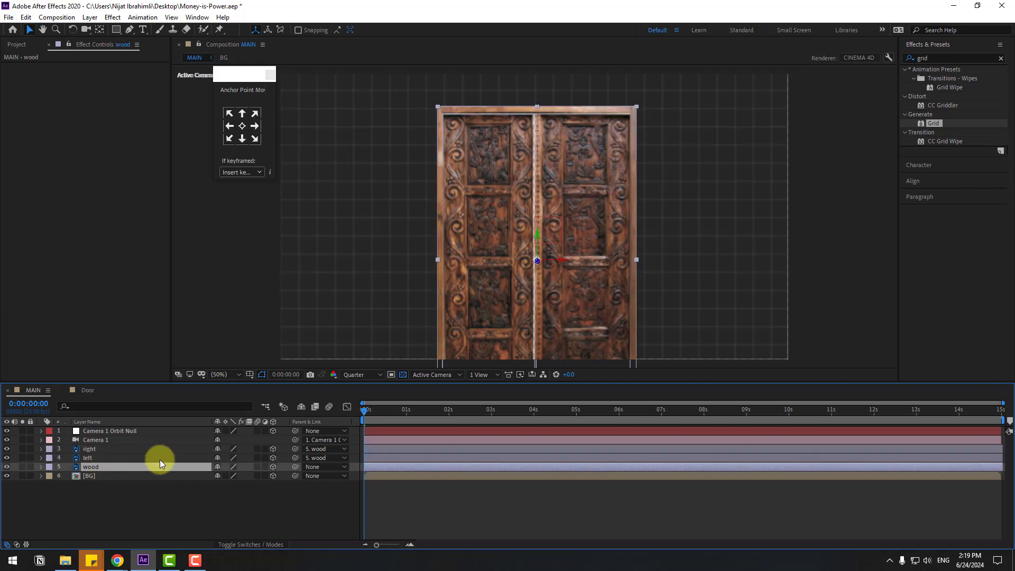
{"action": "key", "text": "p"}
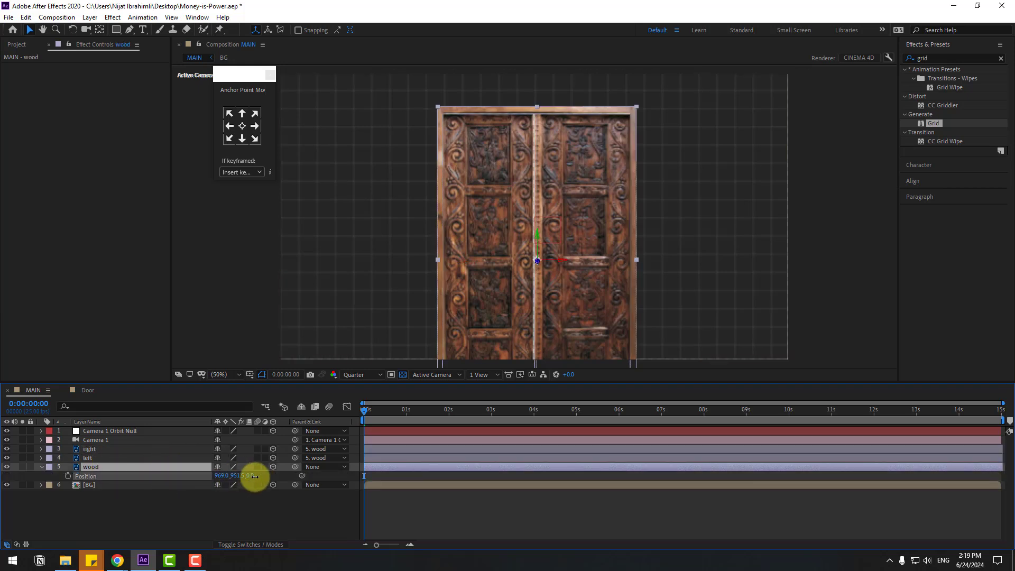
{"action": "left_click_drag", "start_coordinate": [255, 477], "coordinate": [319, 469]}
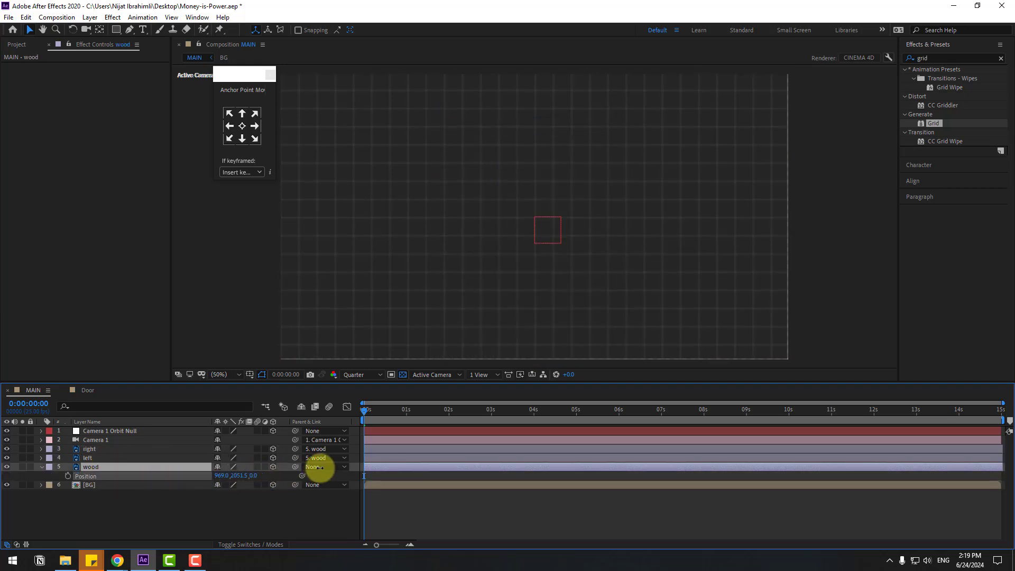
{"action": "left_click", "coordinate": [68, 479]}
- At 0:00:01:00, raise the wood layer to Y position 690.5 with the title/action safe guides shown
{"action": "left_click_drag", "start_coordinate": [378, 412], "coordinate": [407, 414]}
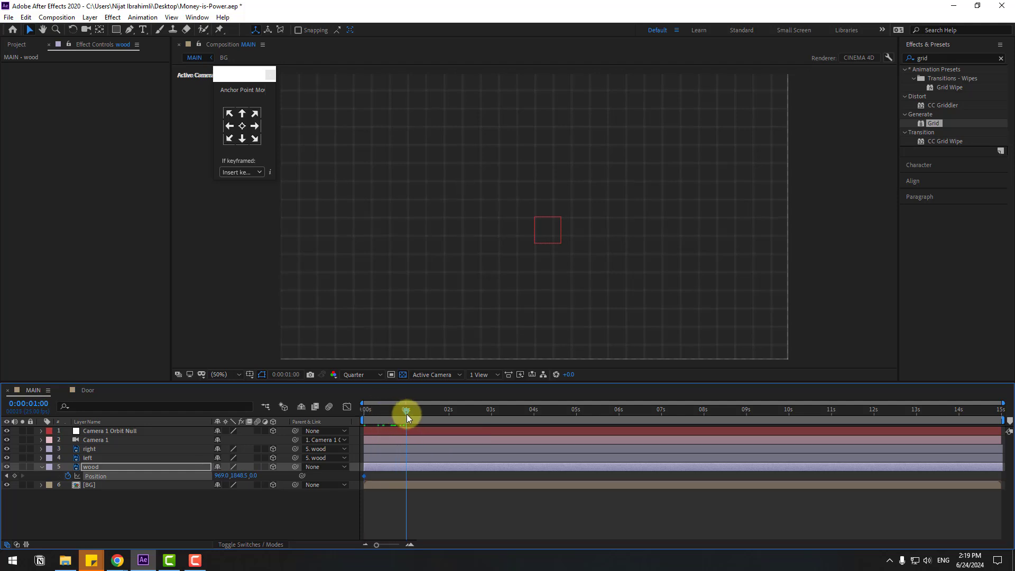
{"action": "left_click_drag", "start_coordinate": [238, 477], "coordinate": [169, 469]}
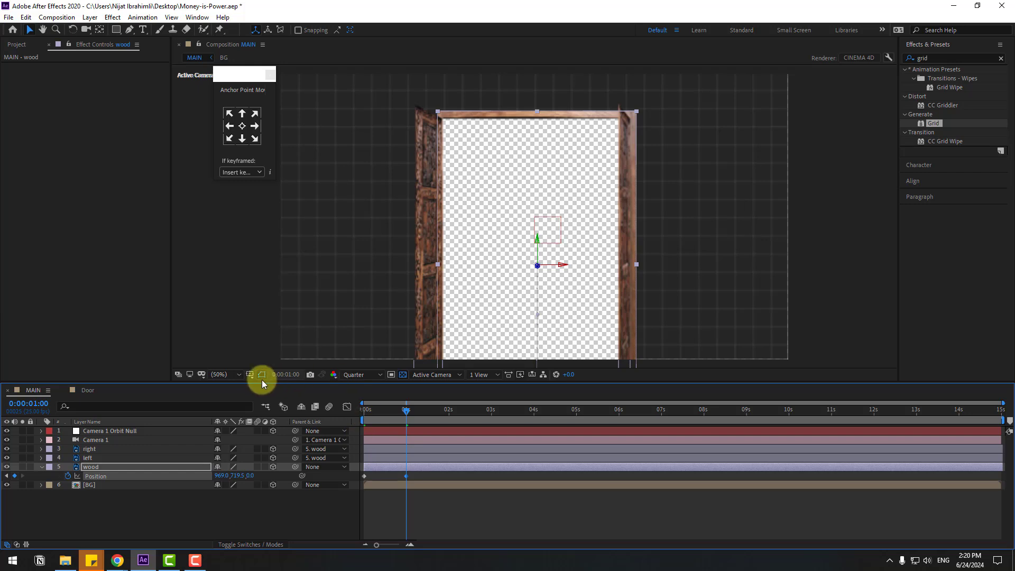
{"action": "left_click", "coordinate": [262, 381]}
{"action": "left_click", "coordinate": [267, 386]}
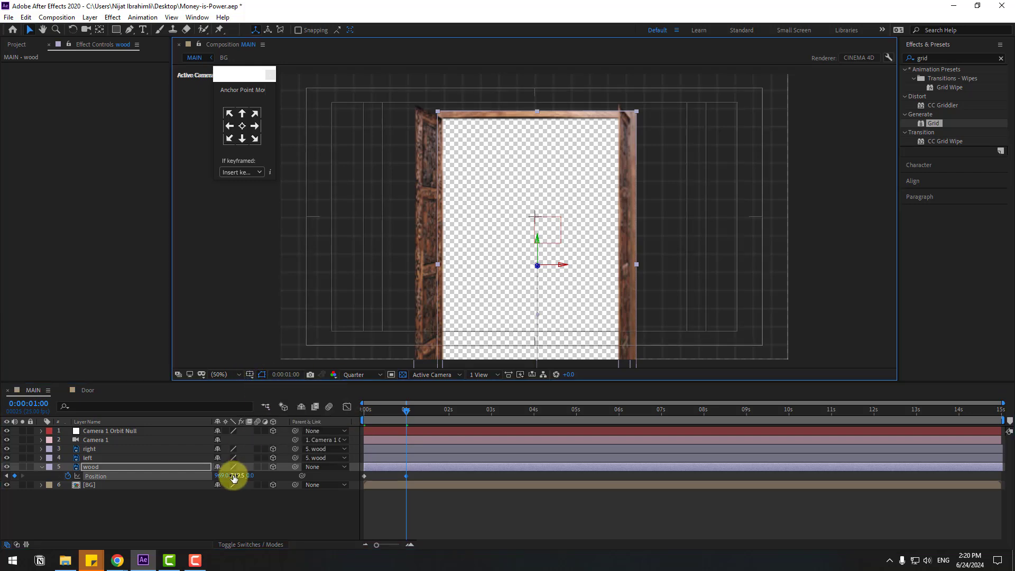
{"action": "mouse_move", "coordinate": [235, 478]}
{"action": "left_mouse_down"}
{"action": "mouse_move", "coordinate": [252, 471]}
{"action": "mouse_move", "coordinate": [223, 473]}
{"action": "left_mouse_up"}
- Apply Easy Ease to both Position keyframes of the wood layer
{"action": "left_click_drag", "start_coordinate": [422, 477], "coordinate": [355, 484]}
{"action": "right_click", "coordinate": [364, 476]}
{"action": "mouse_move", "coordinate": [423, 468]}
{"action": "left_click", "coordinate": [517, 410]}
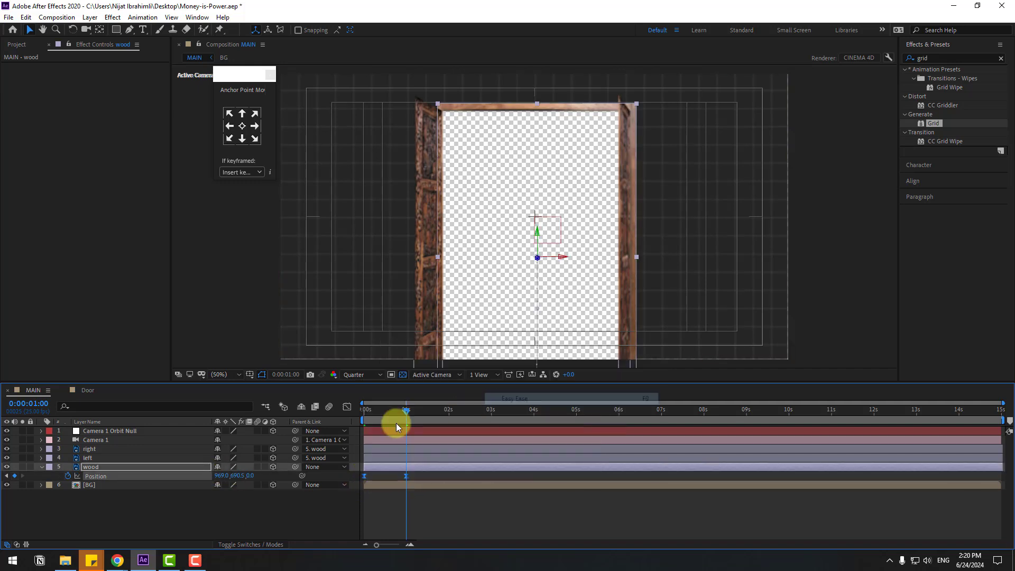
- Shape the wood layer's Position speed graph to peak early and slow down gradually, preview it and close the Graph Editor
{"action": "left_click", "coordinate": [347, 407]}
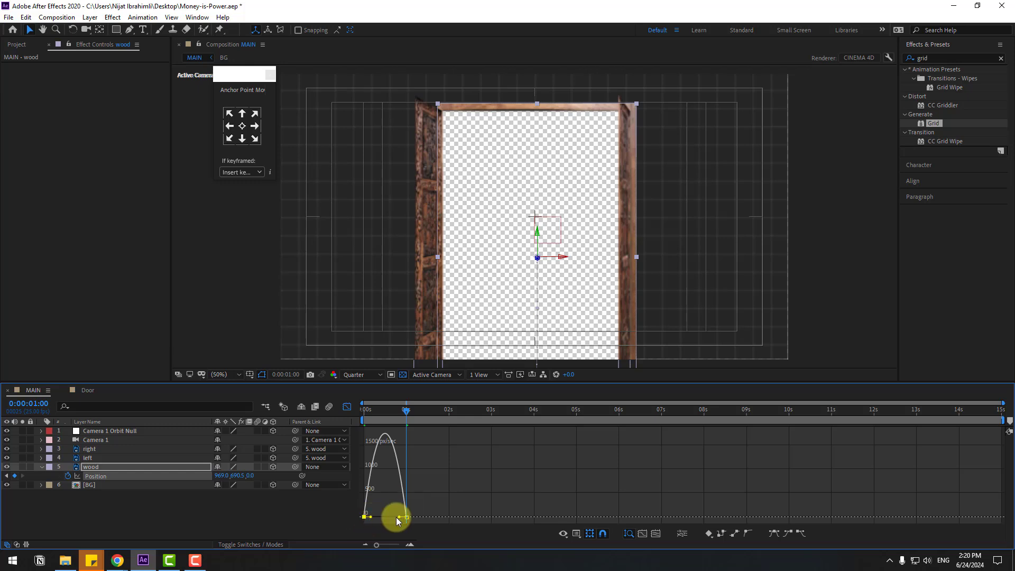
{"action": "left_click_drag", "start_coordinate": [399, 520], "coordinate": [393, 518]}
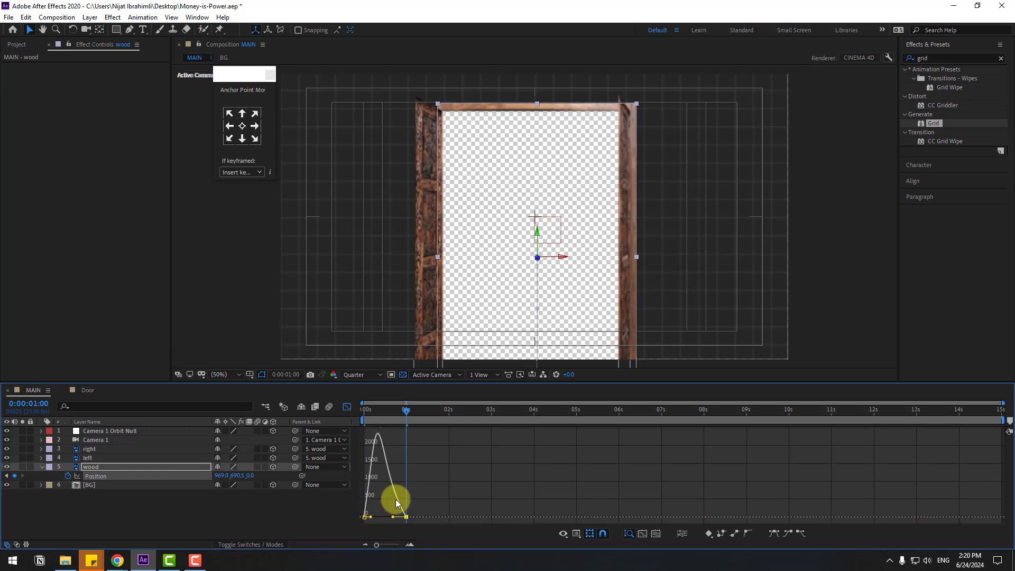
{"action": "key", "text": "space"}
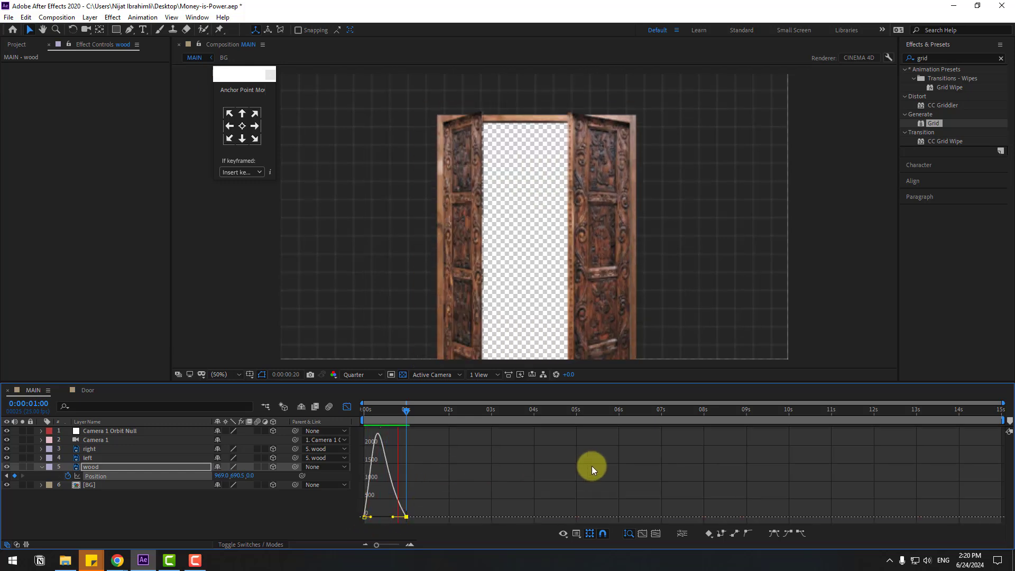
{"action": "left_click", "coordinate": [353, 405]}
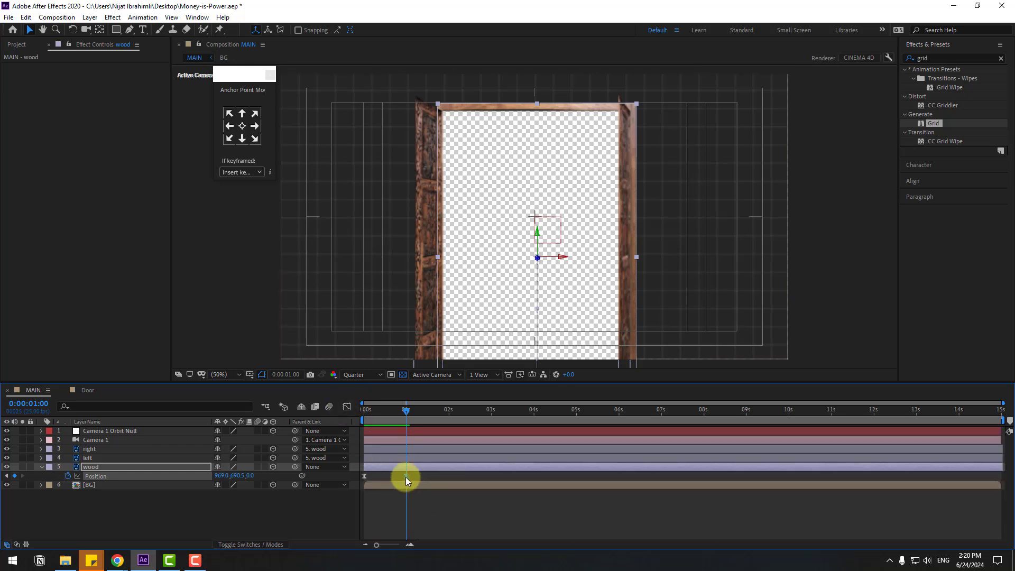
- Move the wood layer's final Position keyframe to about 1.5 seconds and shift both doors' Y Rotation keyframes to start around there
{"action": "left_click_drag", "start_coordinate": [405, 477], "coordinate": [429, 482]}
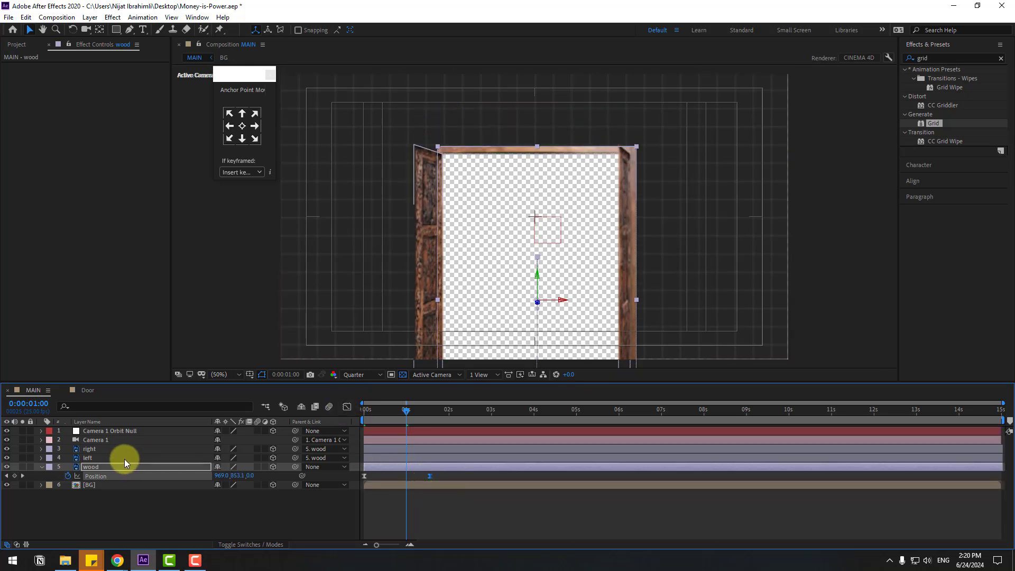
{"action": "left_click", "coordinate": [92, 451]}
{"action": "left_click", "coordinate": [93, 459], "text": "shift"}
{"action": "key", "text": "u"}
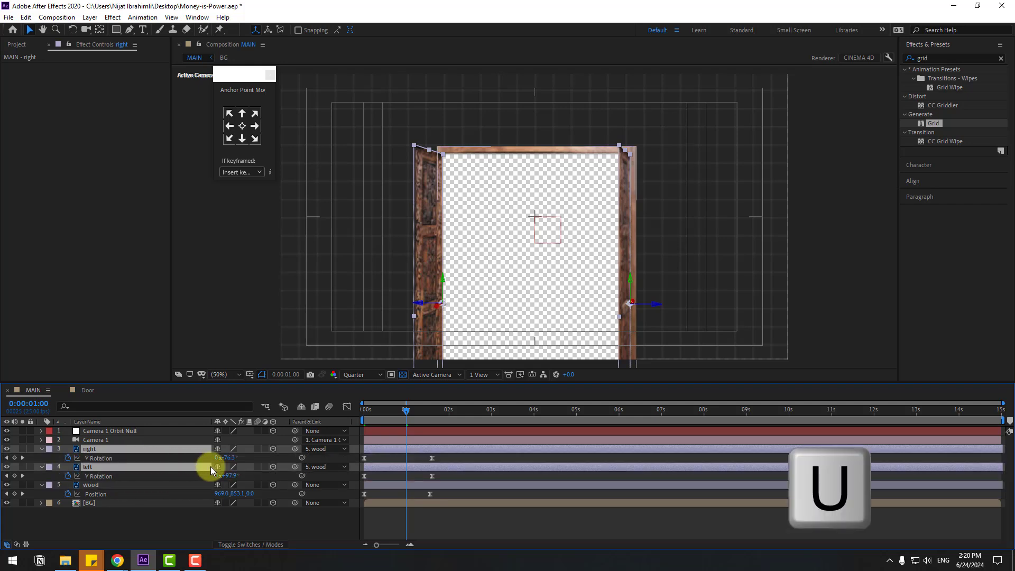
{"action": "left_click_drag", "start_coordinate": [449, 460], "coordinate": [446, 484]}
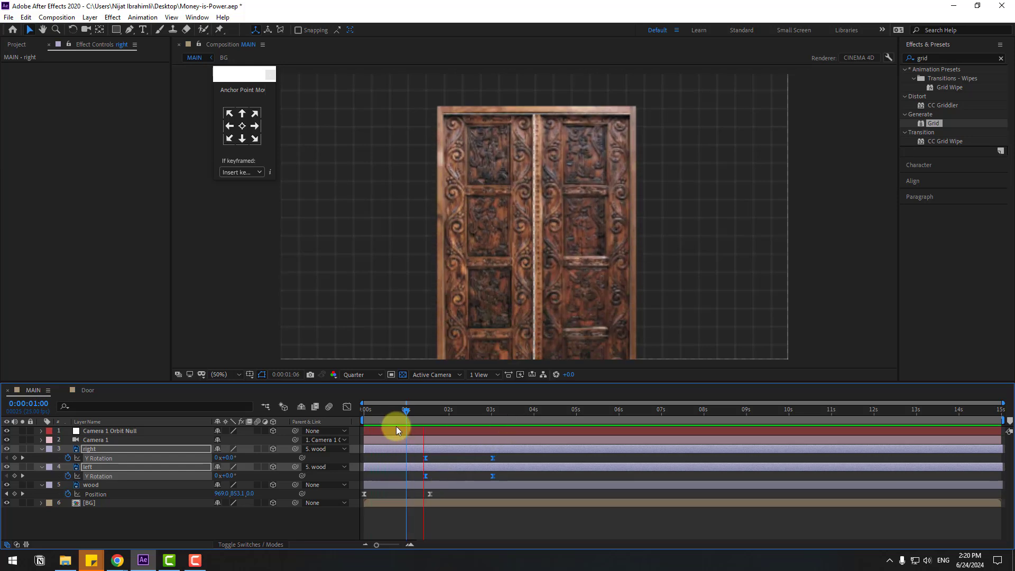
- Keyframe the Camera 1 Orbit Null's Position just after 1 second, and set its Z value to 1777 at 0:00:04:00
{"action": "left_click", "coordinate": [414, 411]}
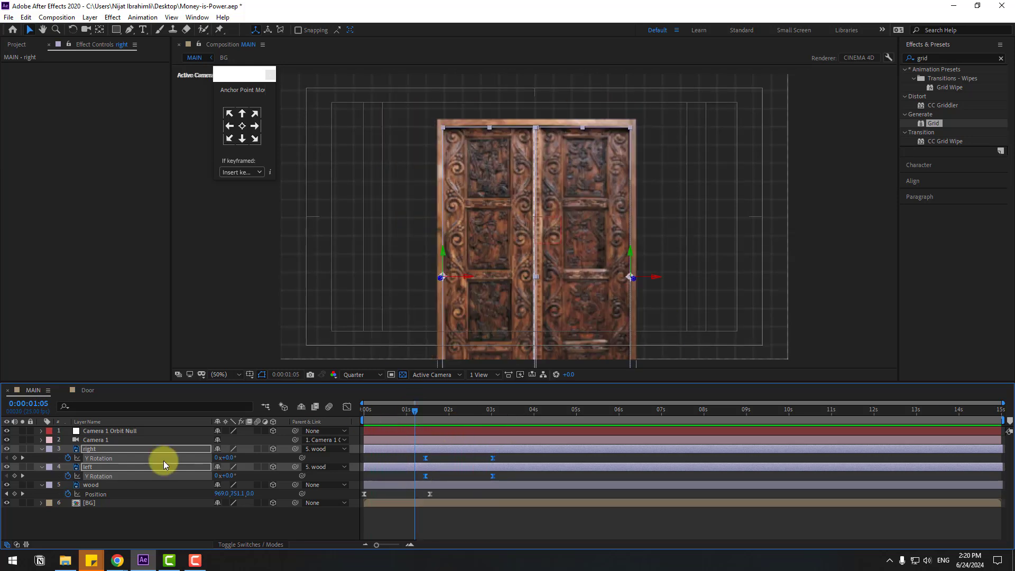
{"action": "left_click", "coordinate": [109, 432]}
{"action": "key", "text": "p"}
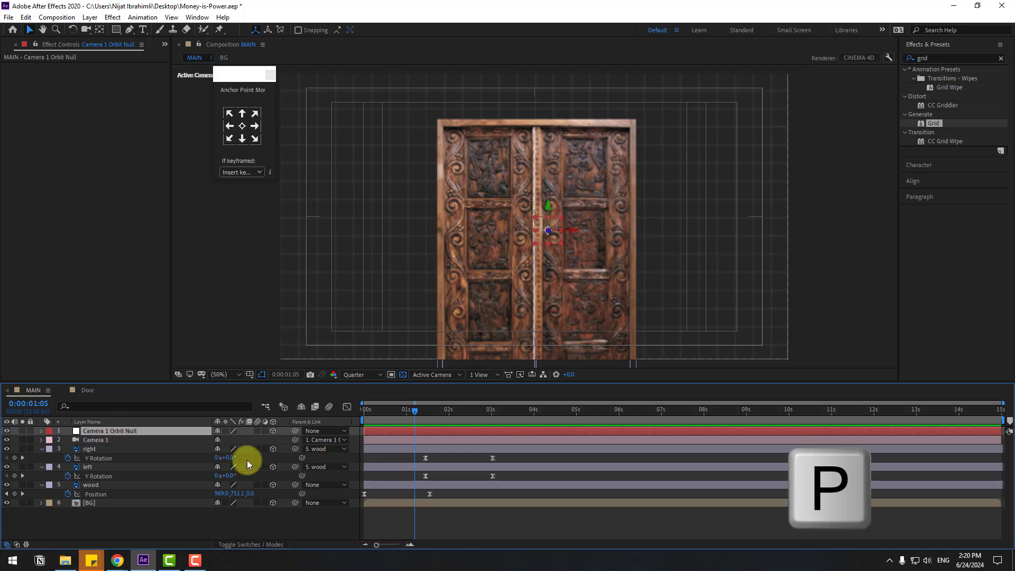
{"action": "left_click_drag", "start_coordinate": [414, 409], "coordinate": [503, 426]}
{"action": "left_click", "coordinate": [67, 440]}
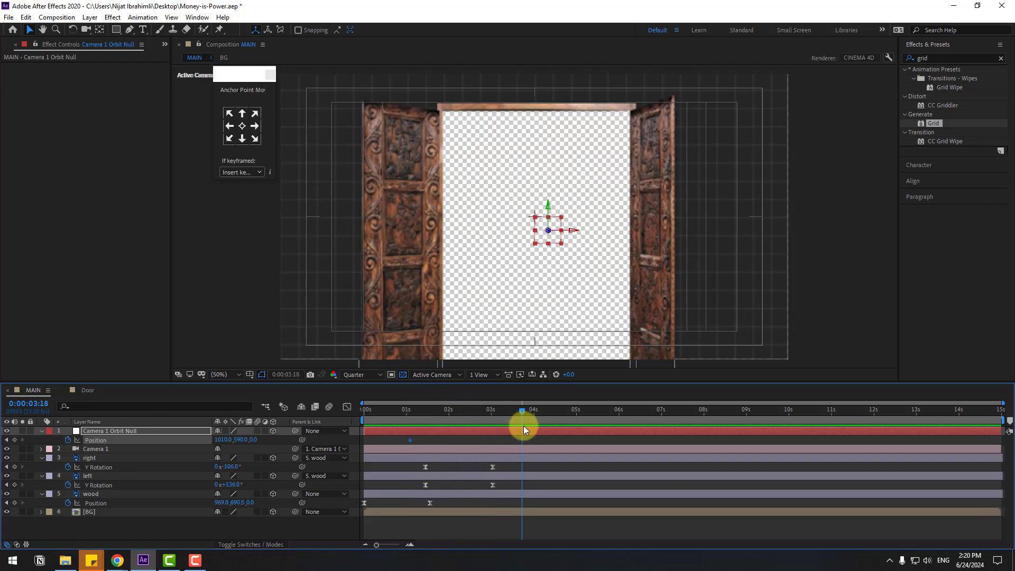
{"action": "left_click_drag", "start_coordinate": [253, 443], "coordinate": [355, 436]}
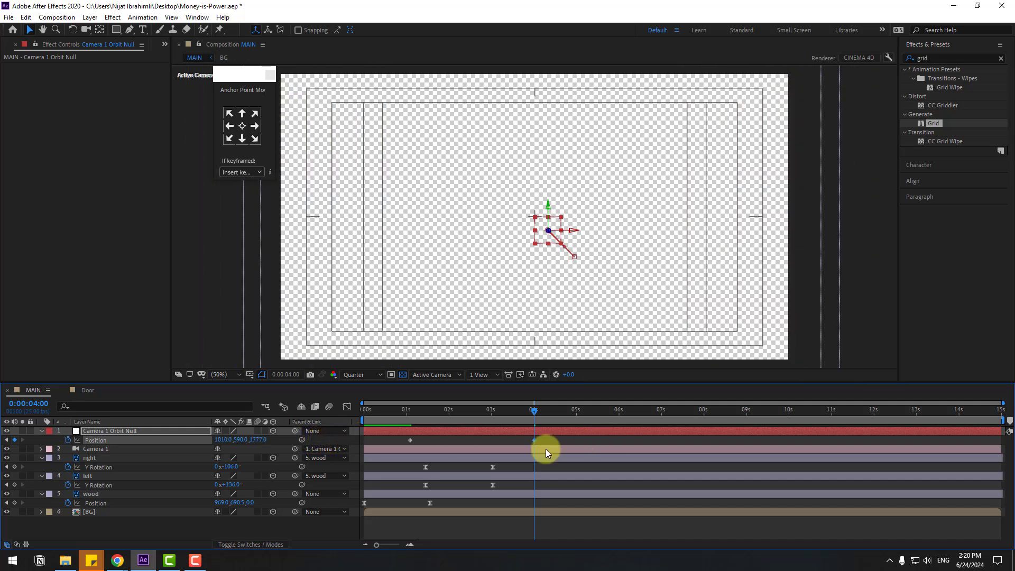
- Apply Easy Ease to both Position keyframes of the Camera 1 Orbit Null and preview the camera push
{"action": "left_click_drag", "start_coordinate": [405, 457], "coordinate": [410, 442]}
{"action": "right_click", "coordinate": [410, 442]}
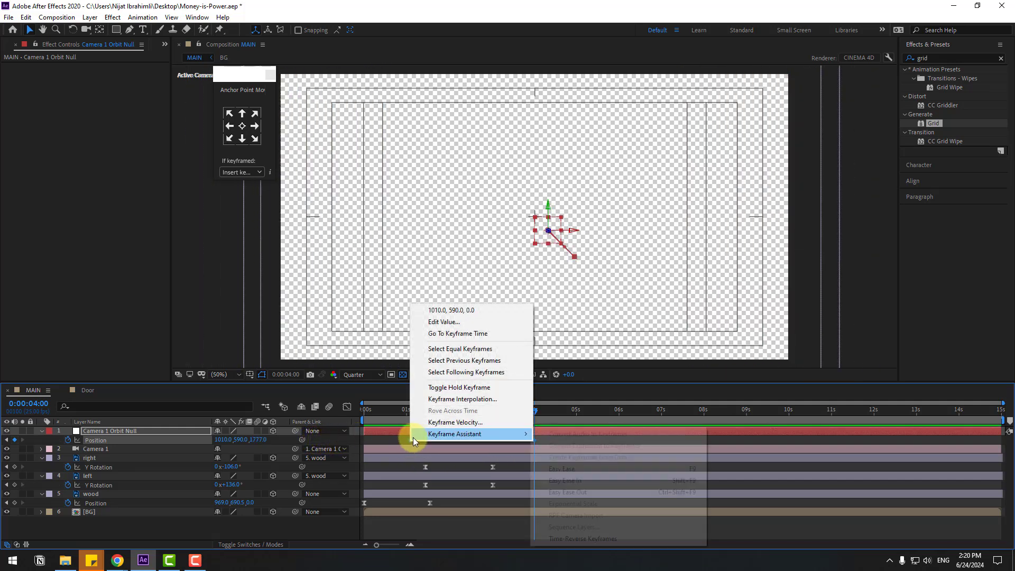
{"action": "mouse_move", "coordinate": [476, 435]}
{"action": "left_click", "coordinate": [570, 469]}
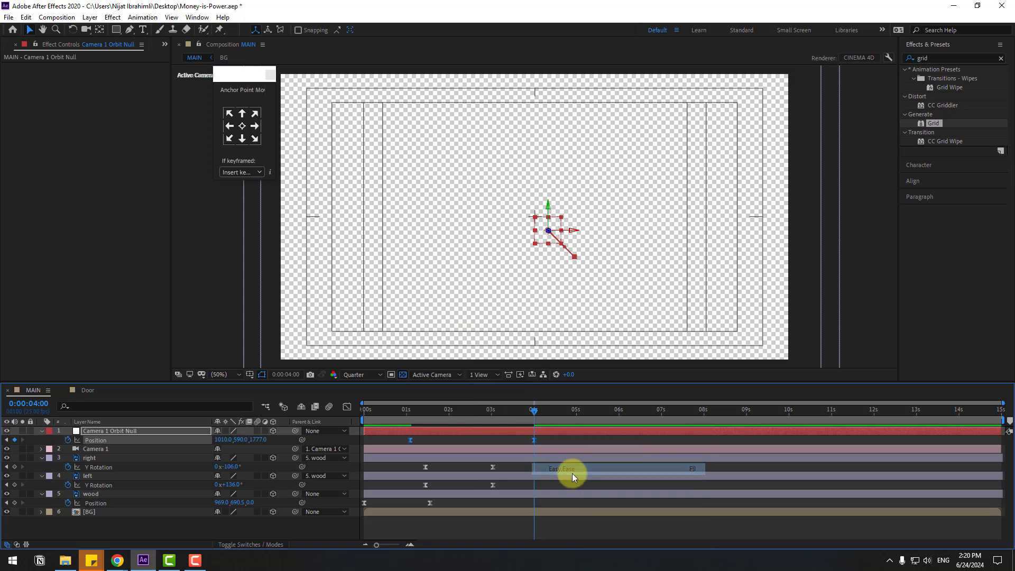
{"action": "left_click", "coordinate": [571, 411]}
{"action": "key", "text": "space"}
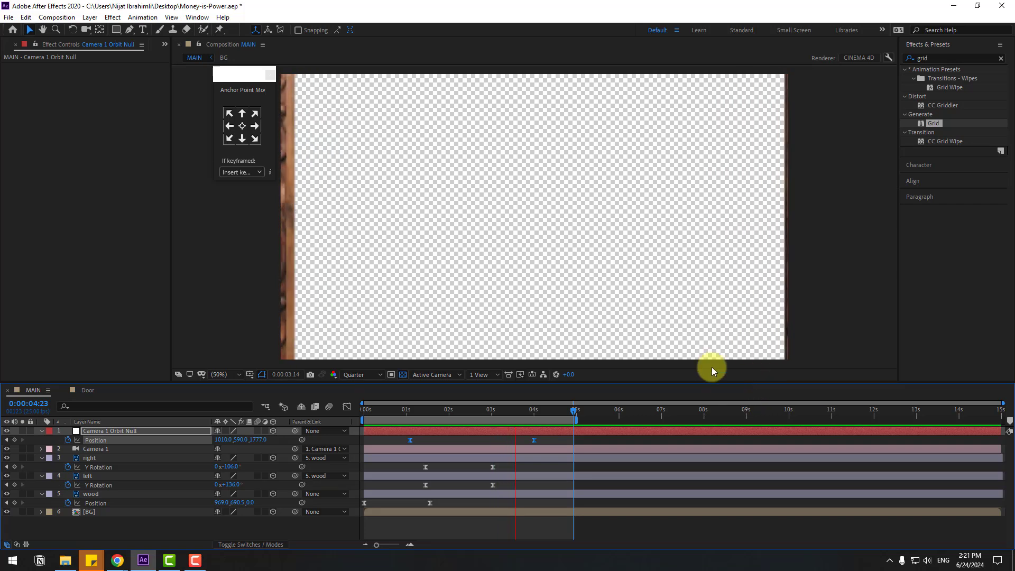
{"action": "left_click", "coordinate": [498, 411]}
- Import the USD image as footage and add it below the BG layer in MAIN as a 3D layer
{"action": "left_click", "coordinate": [9, 44]}
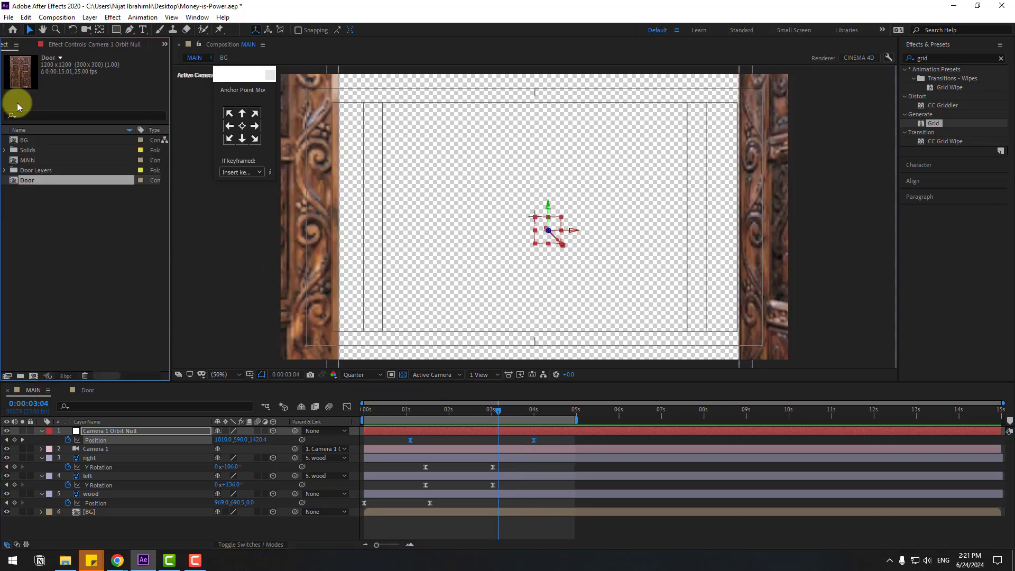
{"action": "left_click", "coordinate": [64, 256]}
{"action": "right_click", "coordinate": [51, 221]}
{"action": "mouse_move", "coordinate": [105, 279]}
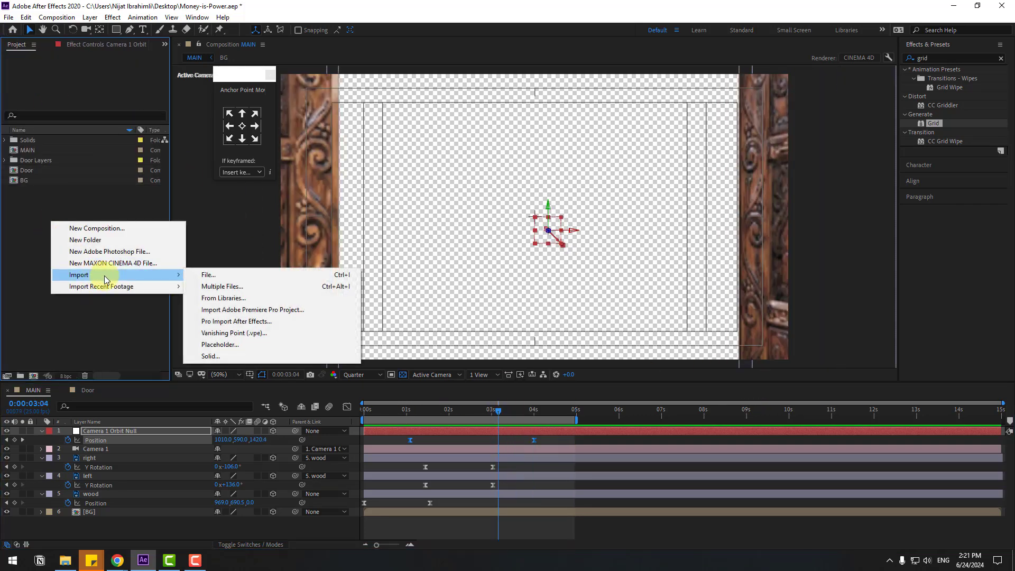
{"action": "left_click", "coordinate": [219, 276]}
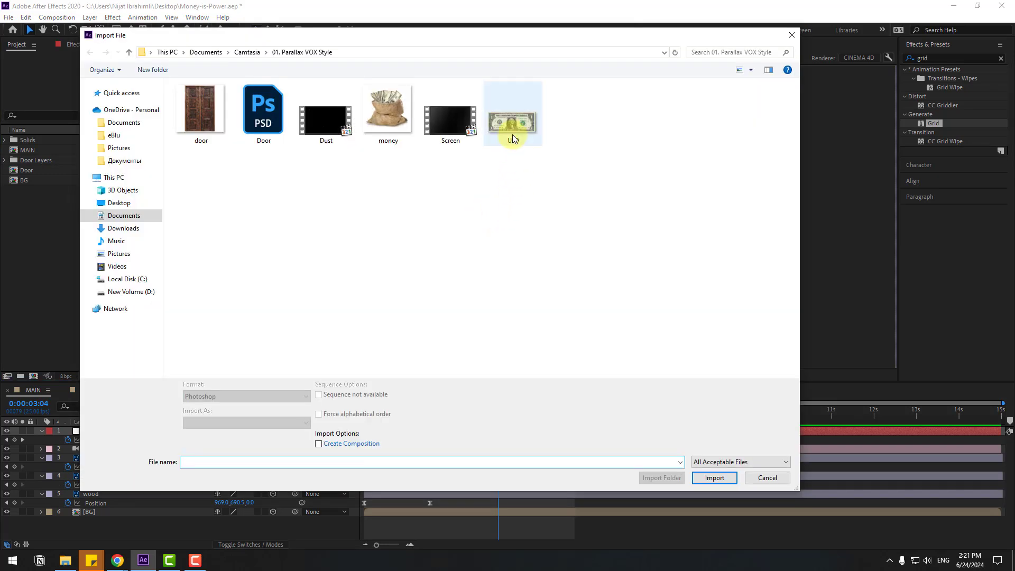
{"action": "left_click", "coordinate": [515, 130]}
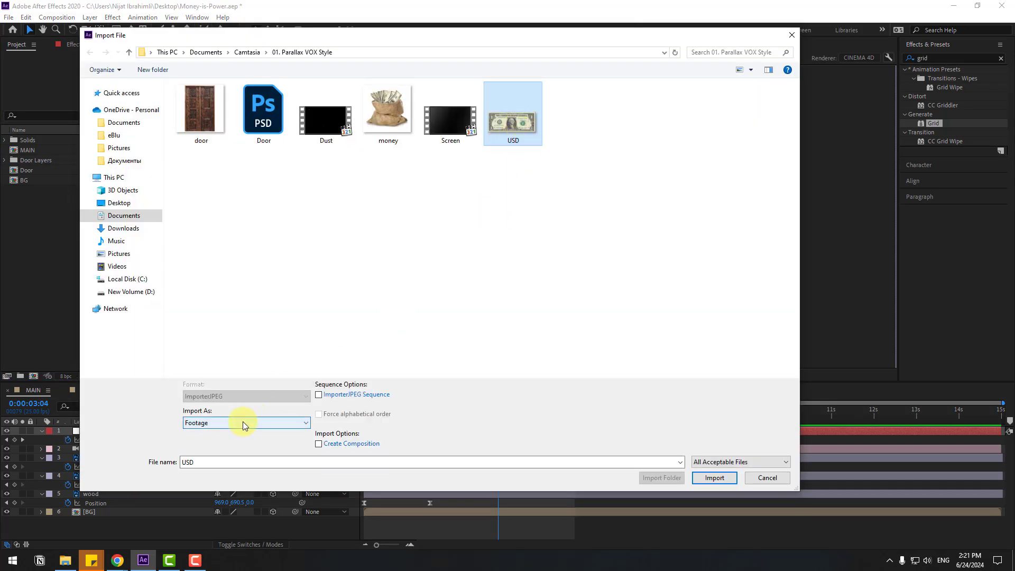
{"action": "left_click", "coordinate": [201, 422]}
{"action": "left_click", "coordinate": [210, 423]}
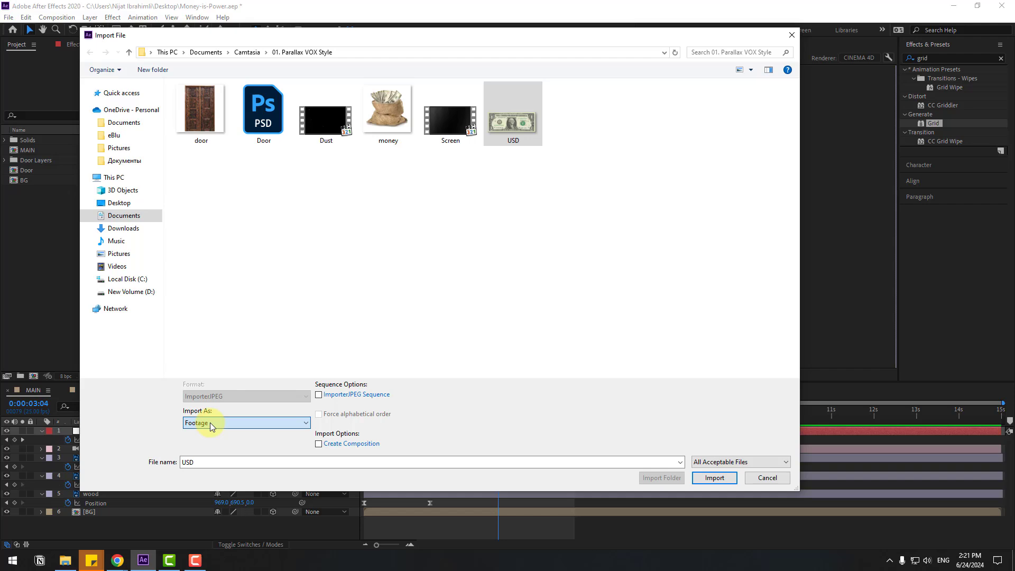
{"action": "left_click", "coordinate": [709, 480]}
{"action": "left_click_drag", "start_coordinate": [33, 142], "coordinate": [130, 519]}
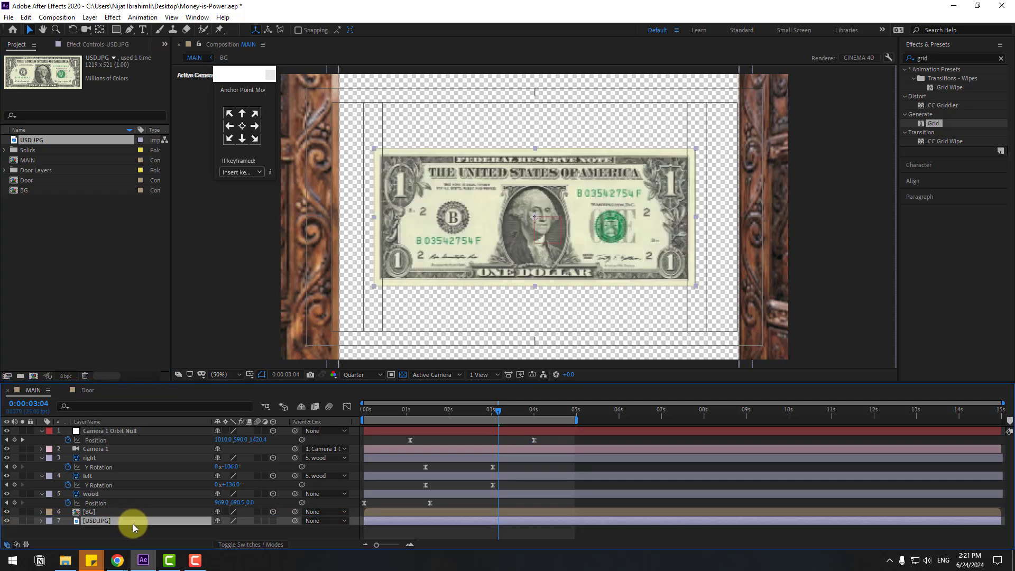
{"action": "left_click", "coordinate": [272, 521]}
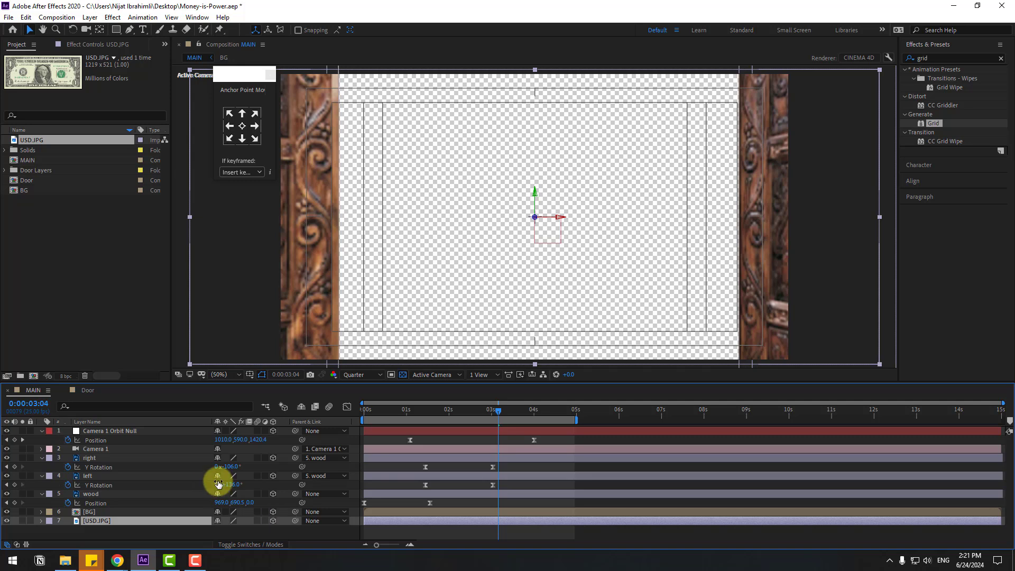
- Set the USD.JPG layer's Z position to 1504 and scale the bill up to fill the frame's width at 0:00:04:00
{"action": "key", "text": "p"}
{"action": "left_click_drag", "start_coordinate": [253, 530], "coordinate": [288, 521]}
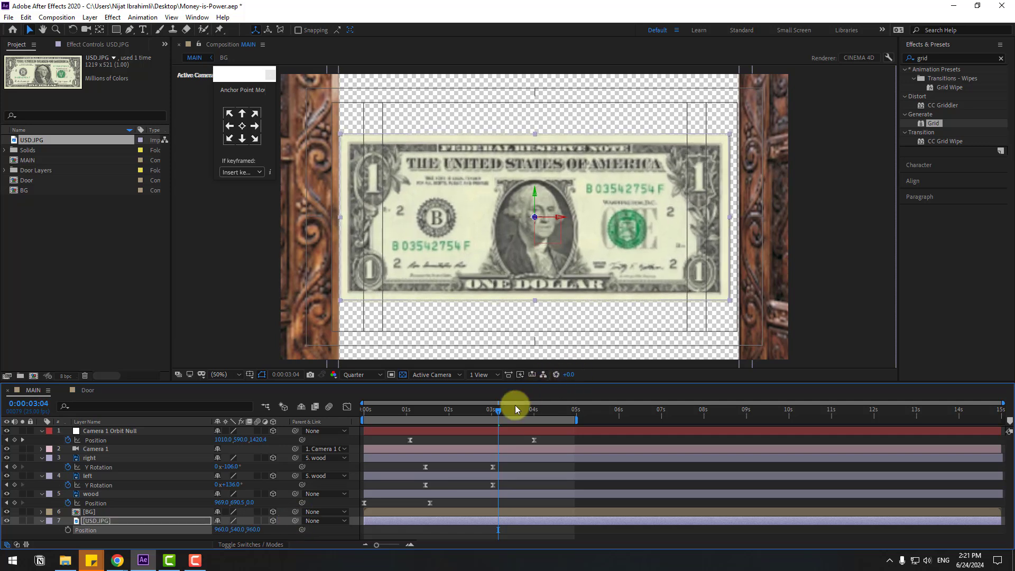
{"action": "left_click_drag", "start_coordinate": [516, 405], "coordinate": [525, 415]}
{"action": "left_click", "coordinate": [244, 530]}
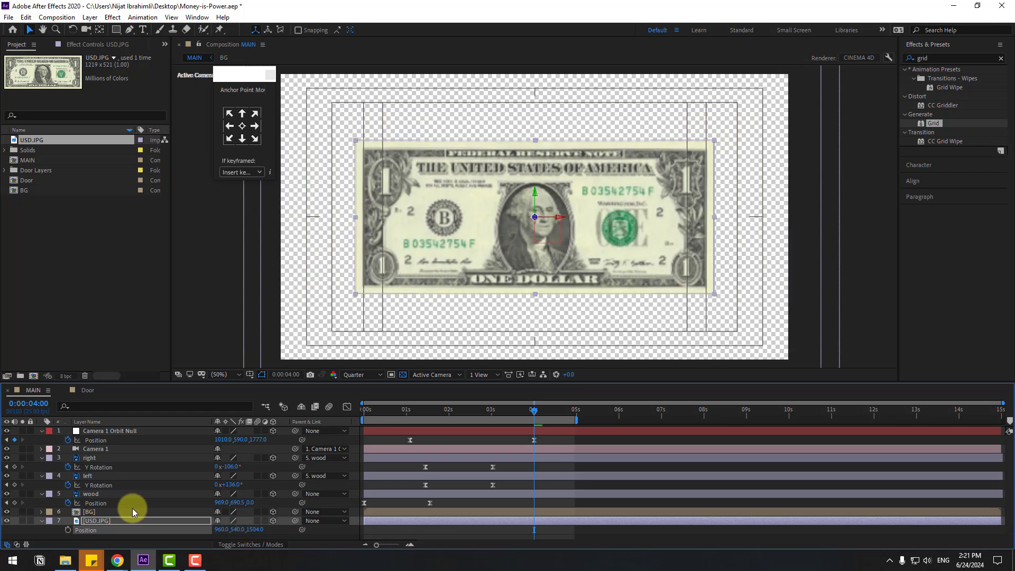
{"action": "key", "text": "s"}
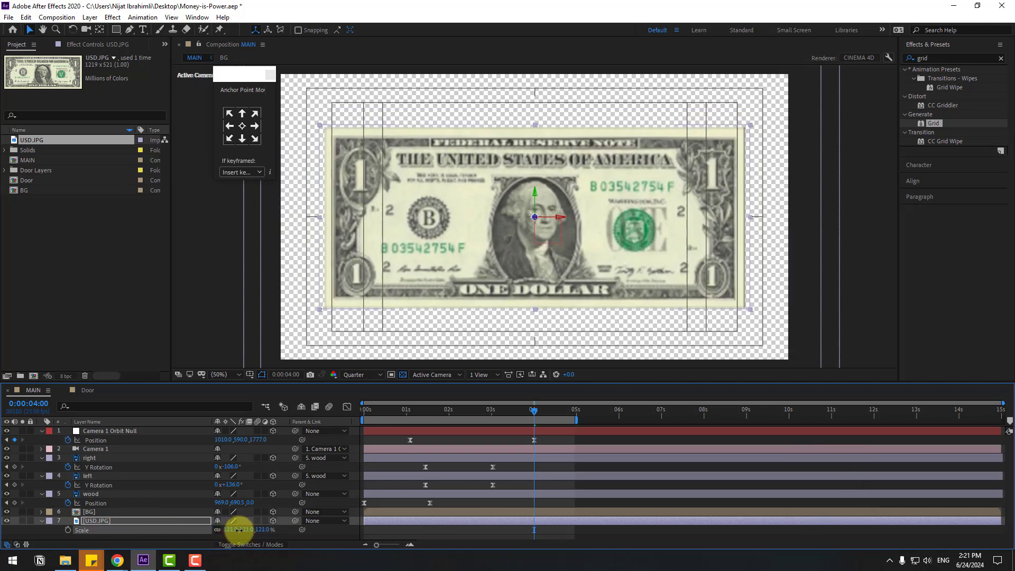
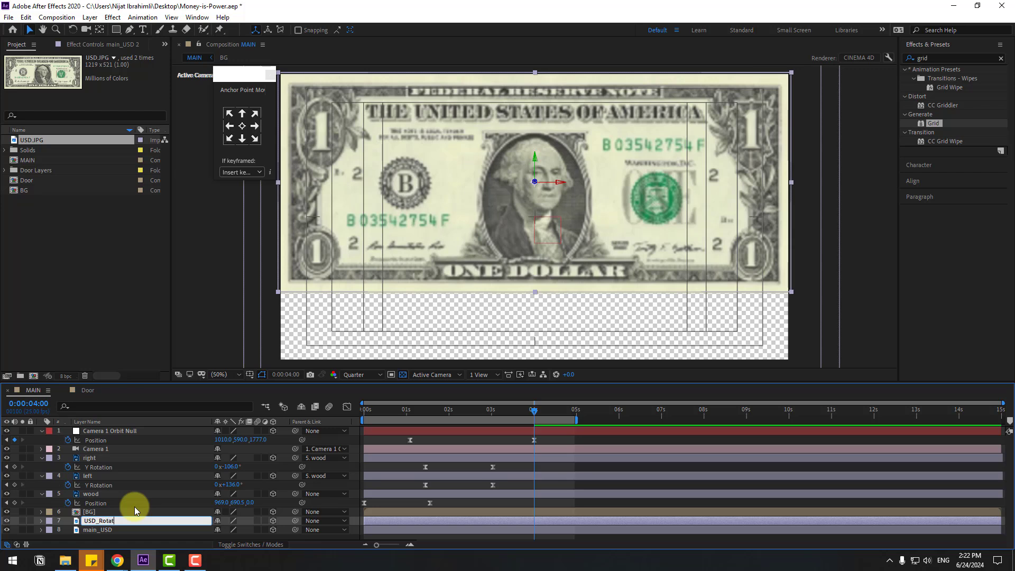
- Name the upper bill layer USD_Rotation and move its anchor point to its bottom centre
{"action": "type", "text": "ion"}
{"action": "key", "text": "Return"}
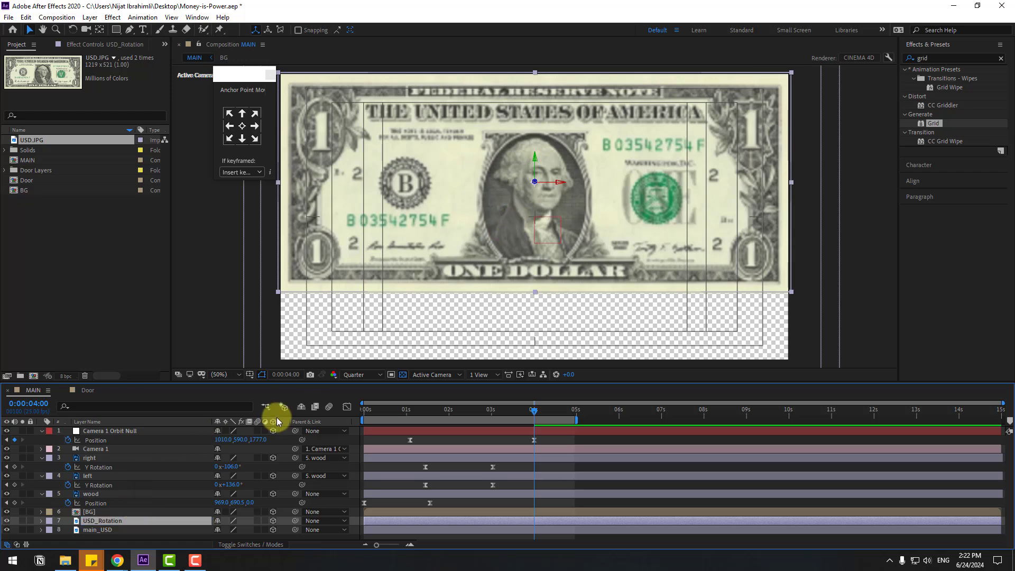
{"action": "left_click", "coordinate": [243, 140]}
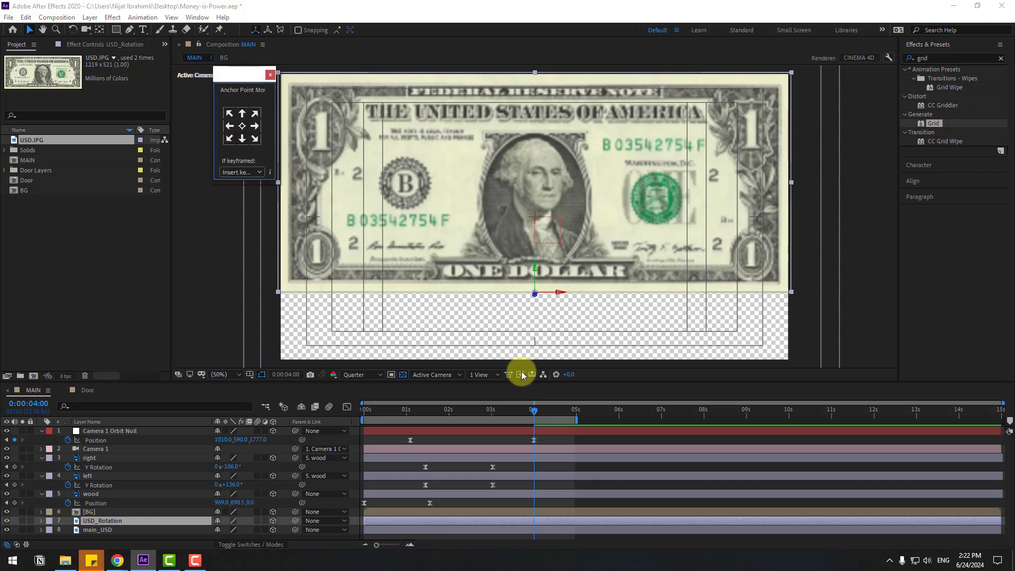
- Keyframe the USD_Rotation layer's X Rotation at about 2.5 seconds and set it to 90° at 0:00:04:01
{"action": "left_click_drag", "start_coordinate": [472, 411], "coordinate": [493, 420]}
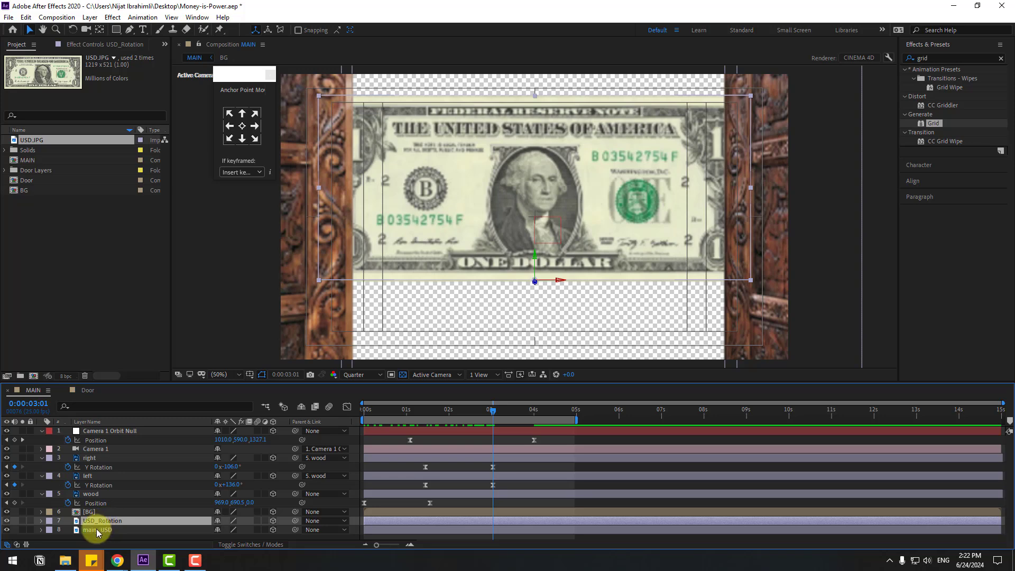
{"action": "key", "text": "r"}
{"action": "scroll", "coordinate": [508, 449], "scroll_direction": "down", "scroll_amount": 2}
{"action": "left_click_drag", "start_coordinate": [492, 415], "coordinate": [536, 412]}
{"action": "left_click", "coordinate": [68, 508]}
{"action": "left_click", "coordinate": [189, 506]}
{"action": "left_click_drag", "start_coordinate": [223, 512], "coordinate": [231, 509]}
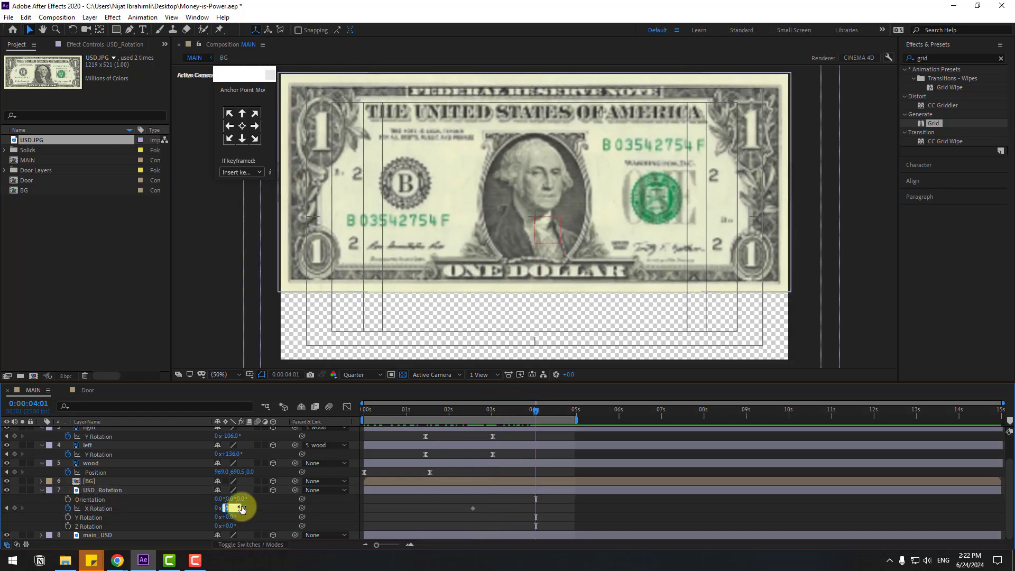
{"action": "key", "text": "Return"}
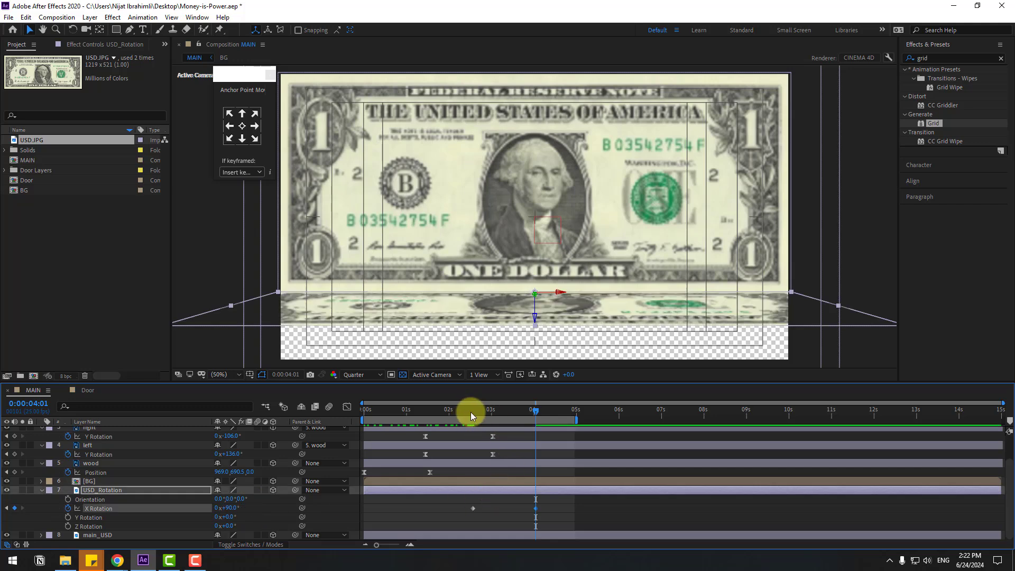
- Set USD_Rotation's final X Rotation to 106° and apply Easy Ease to both rotation keyframes
{"action": "left_click", "coordinate": [492, 412]}
{"action": "left_click_drag", "start_coordinate": [502, 414], "coordinate": [535, 421]}
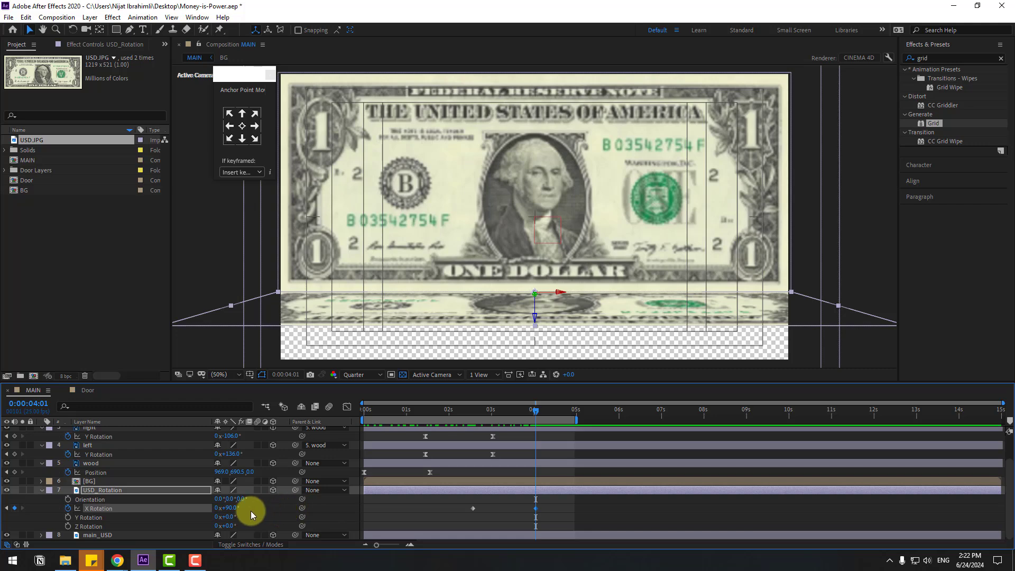
{"action": "left_click_drag", "start_coordinate": [235, 509], "coordinate": [500, 510]}
{"action": "right_click", "coordinate": [471, 509]}
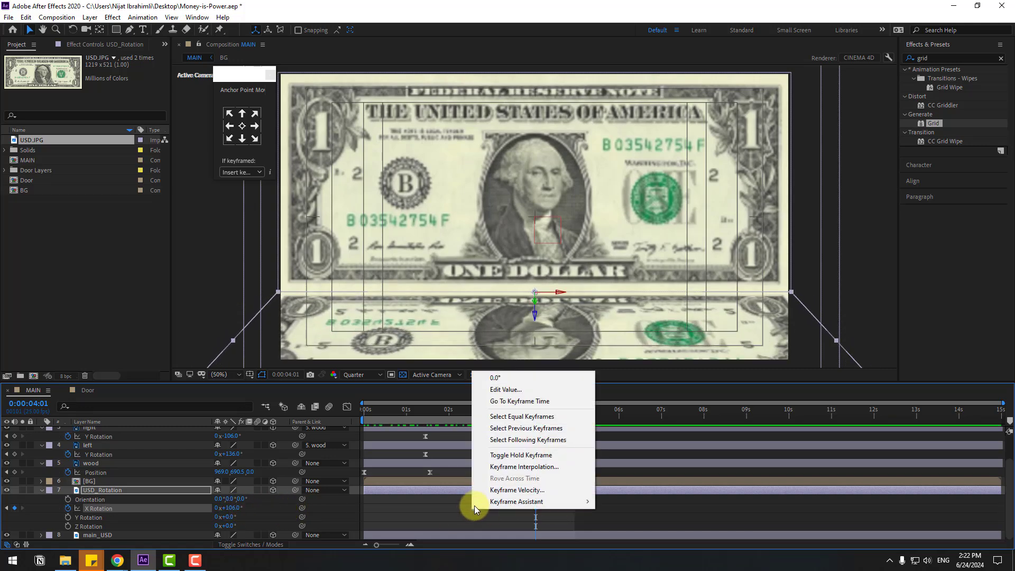
{"action": "mouse_move", "coordinate": [524, 501]}
{"action": "left_click", "coordinate": [682, 432]}
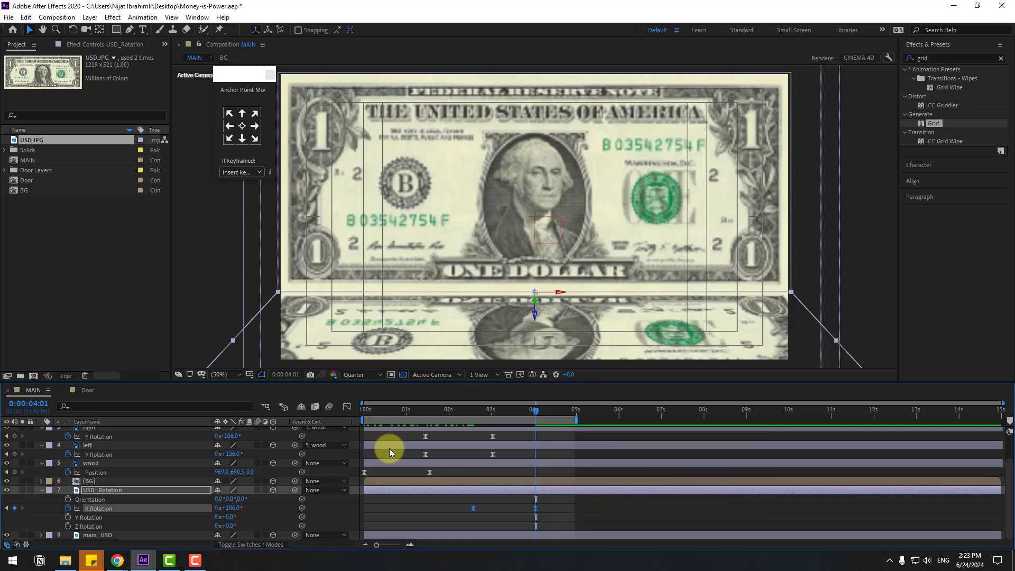
- Shift both USD_Rotation X Rotation keyframes earlier to start at about 2 seconds and preview the fold
{"action": "left_click_drag", "start_coordinate": [386, 411], "coordinate": [466, 421]}
{"action": "left_click_drag", "start_coordinate": [548, 503], "coordinate": [451, 509]}
{"action": "left_click_drag", "start_coordinate": [435, 415], "coordinate": [528, 412]}
{"action": "key", "text": "space"}
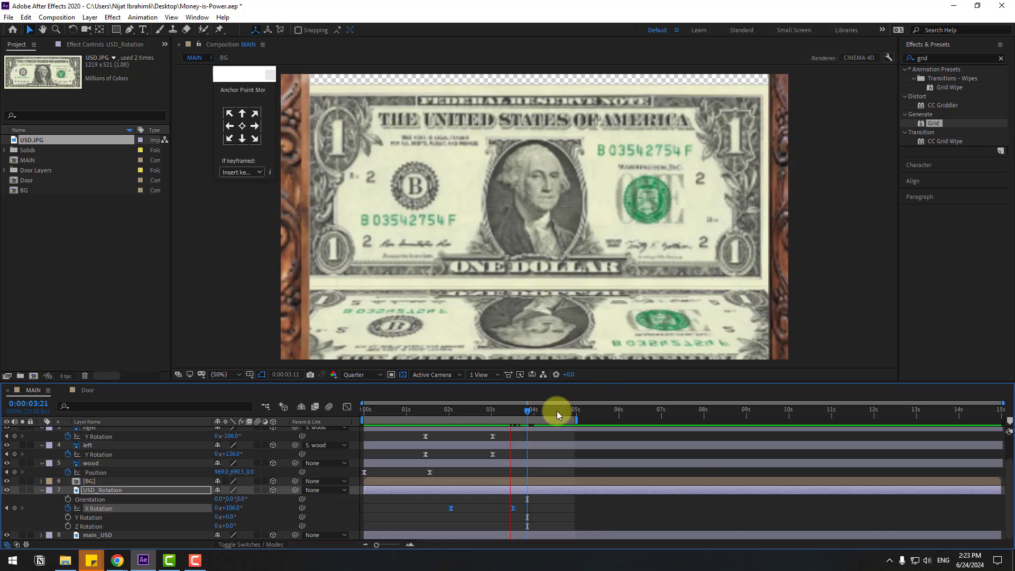
{"action": "left_click", "coordinate": [507, 412]}
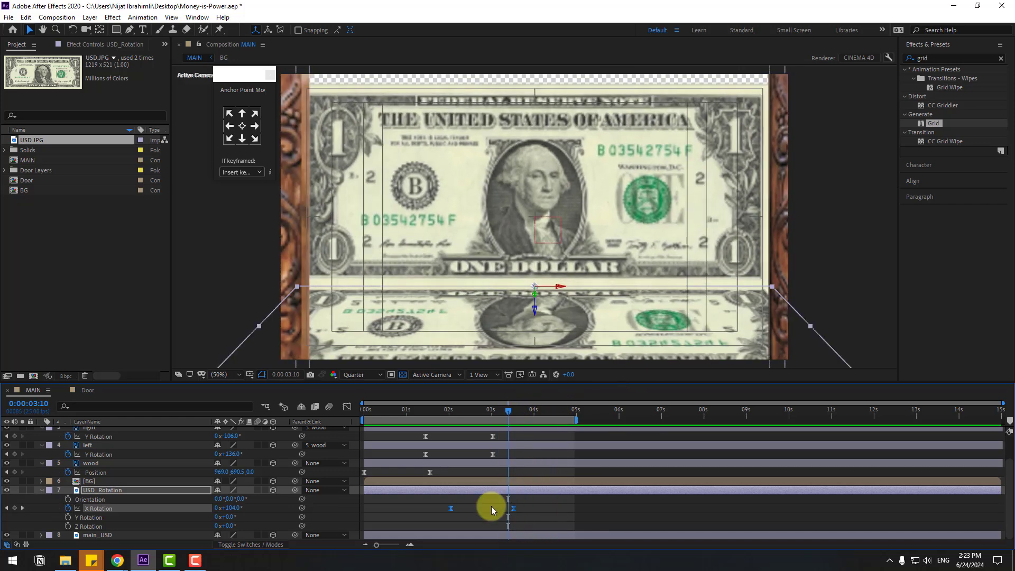
- Shape USD_Rotation's X Rotation speed graph to peak early and slow down gradually, preview it and close the Graph Editor
{"action": "left_click", "coordinate": [494, 513]}
{"action": "left_click", "coordinate": [347, 406]}
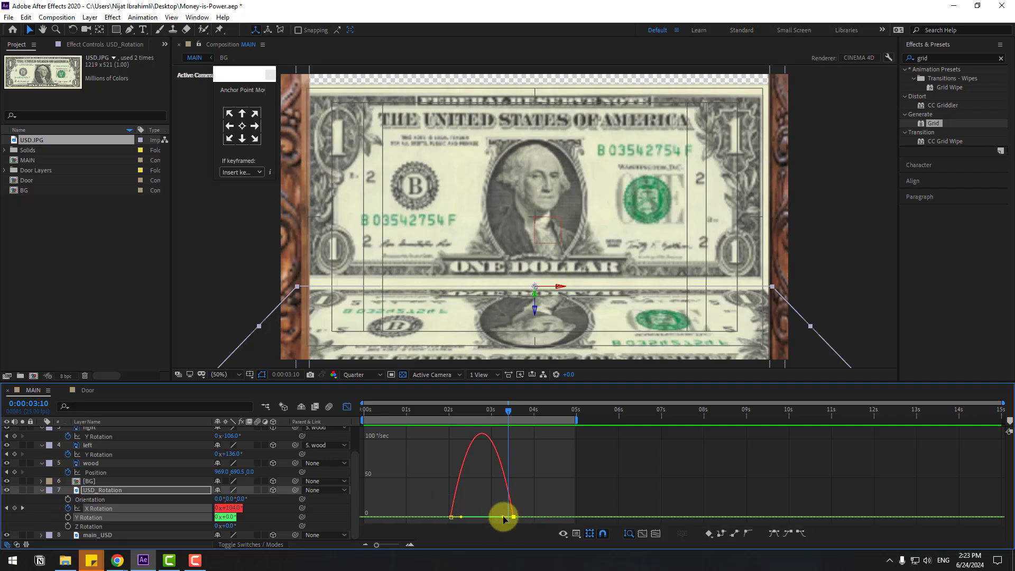
{"action": "left_click_drag", "start_coordinate": [504, 519], "coordinate": [466, 503]}
{"action": "key", "text": "space"}
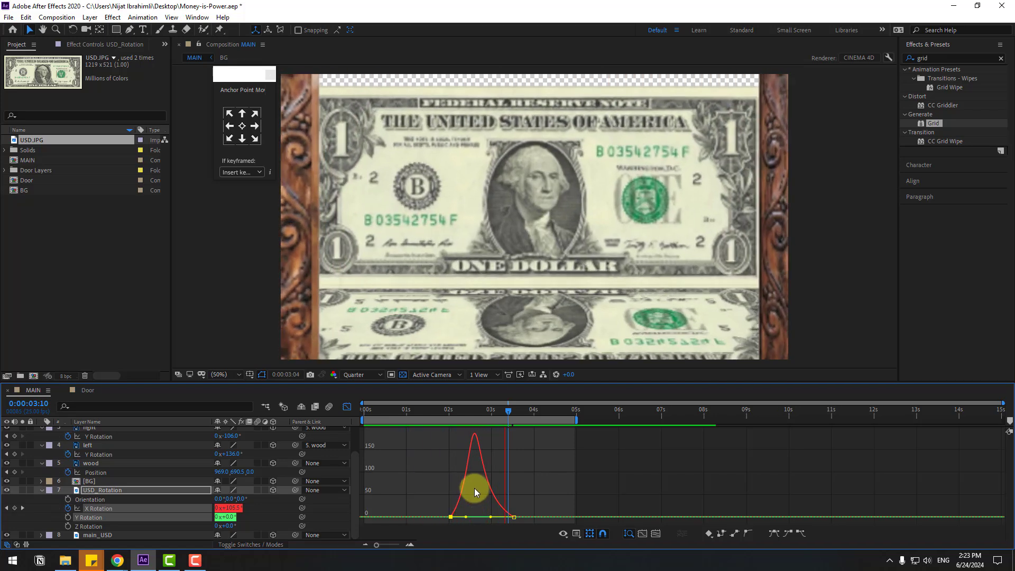
{"action": "left_click", "coordinate": [501, 414]}
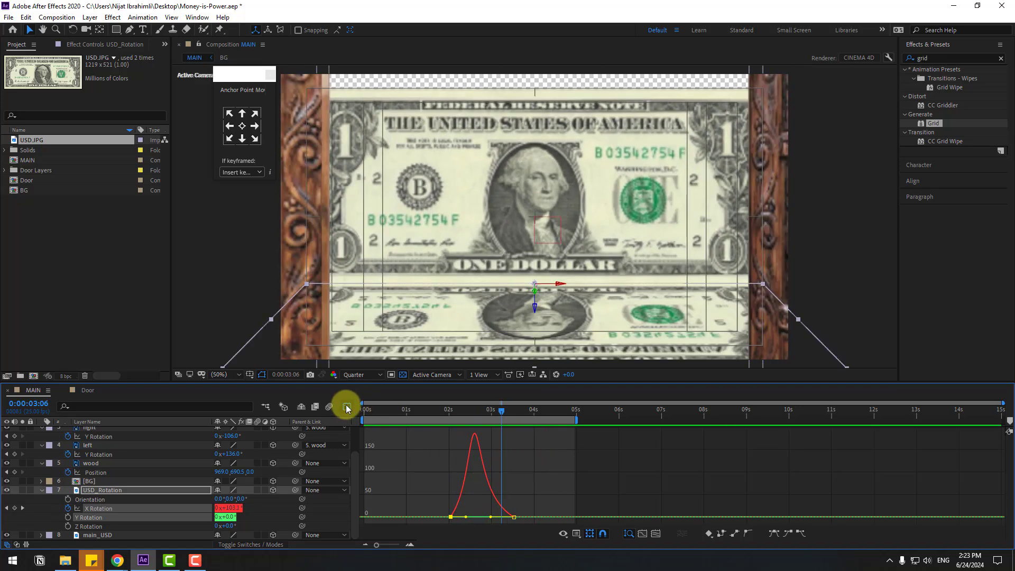
{"action": "left_click", "coordinate": [347, 407]}
{"action": "left_click", "coordinate": [42, 491]}
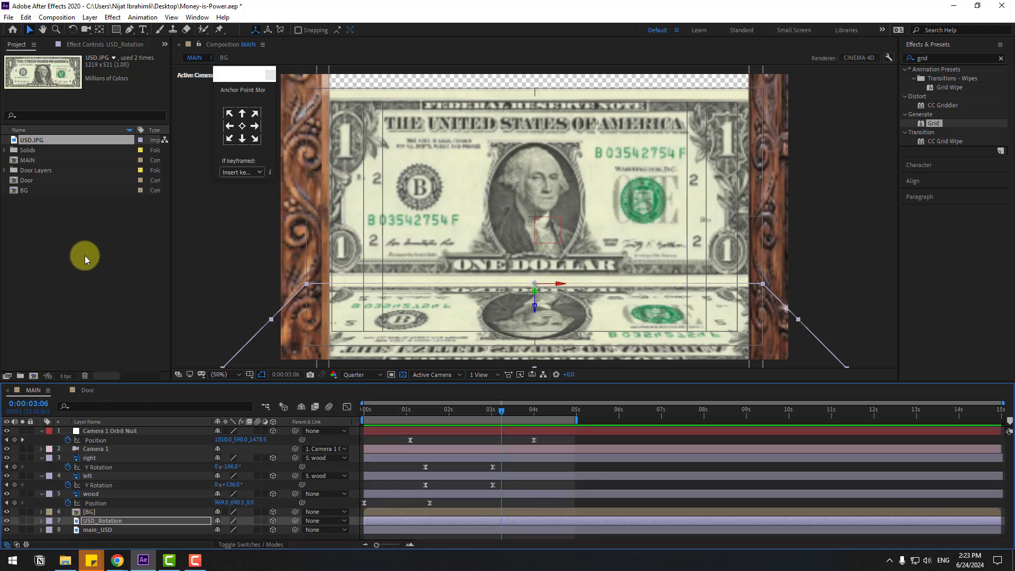
- Import the money image into the project as footage
{"action": "left_click", "coordinate": [88, 254]}
{"action": "right_click", "coordinate": [90, 230]}
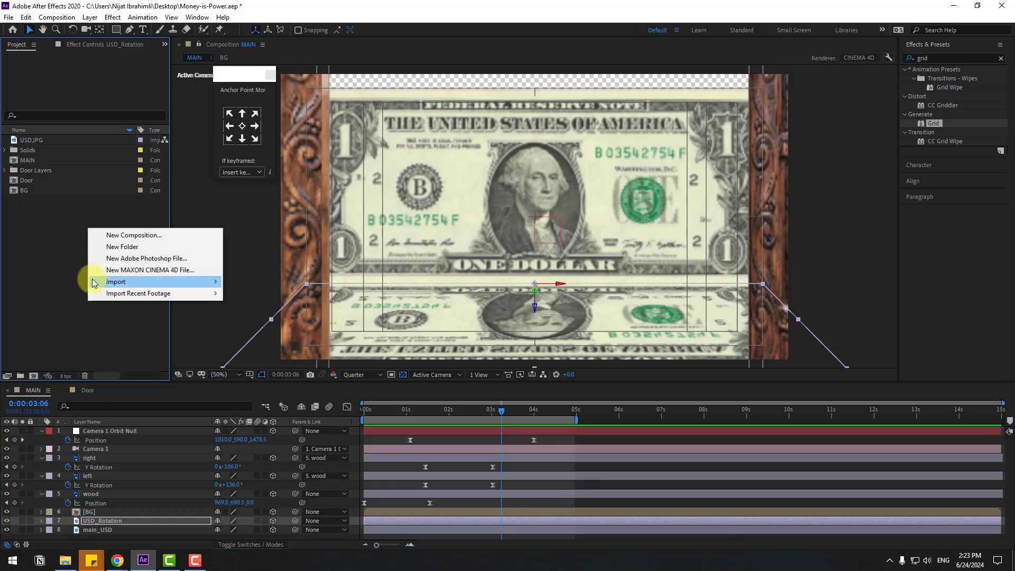
{"action": "mouse_move", "coordinate": [132, 279]}
{"action": "left_click", "coordinate": [241, 283]}
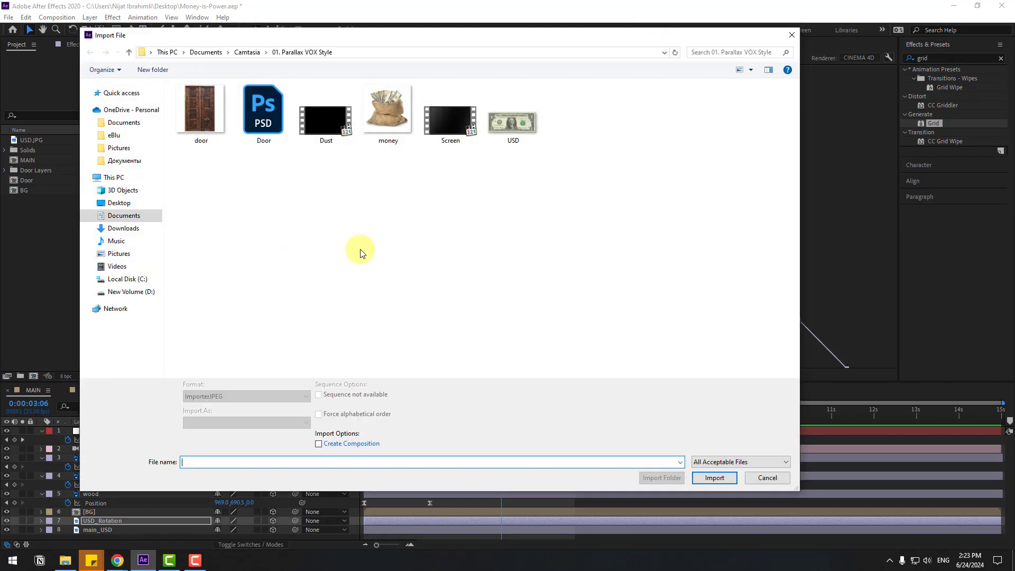
{"action": "left_click", "coordinate": [388, 112]}
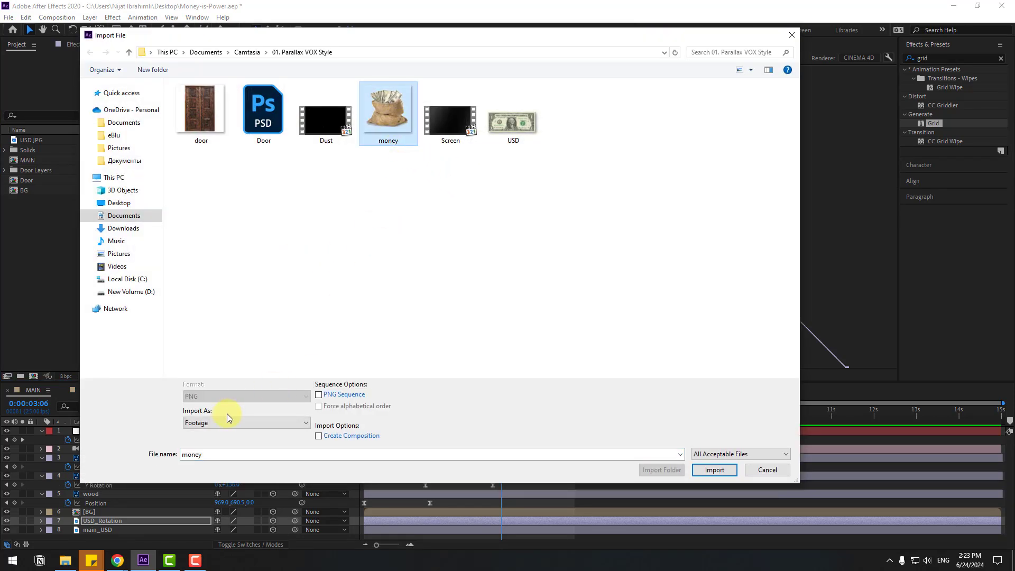
{"action": "left_click", "coordinate": [713, 471]}
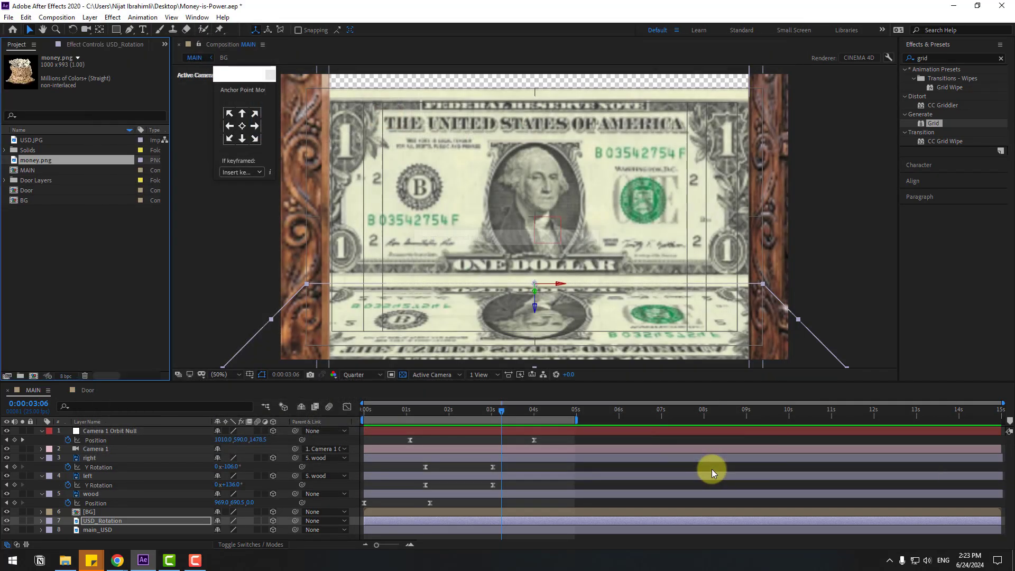
- Add money.png as the topmost layer in MAIN, make it 3D and set its Z position to 929
{"action": "left_click_drag", "start_coordinate": [47, 165], "coordinate": [106, 426]}
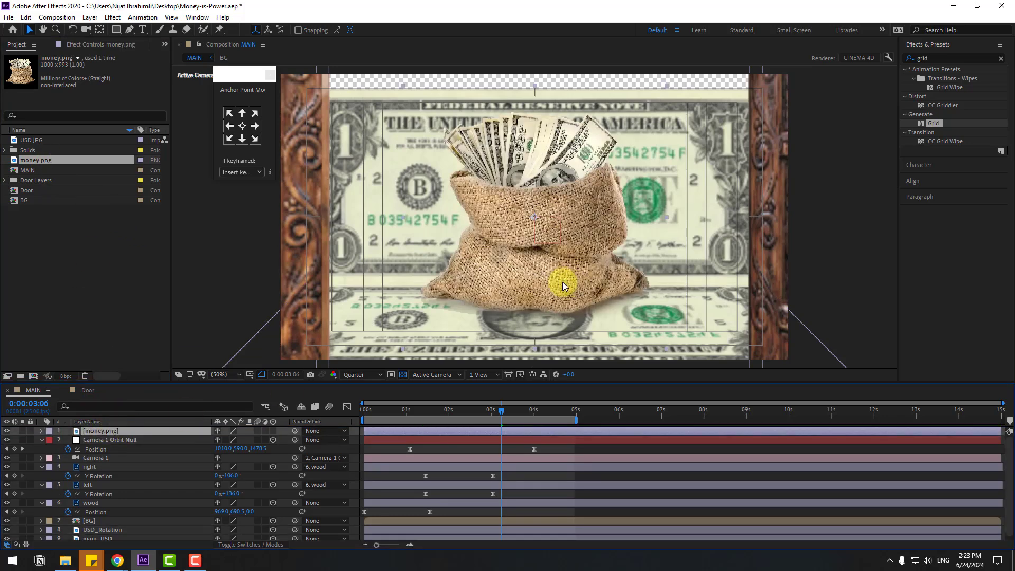
{"action": "left_click", "coordinate": [273, 432]}
{"action": "key", "text": "p"}
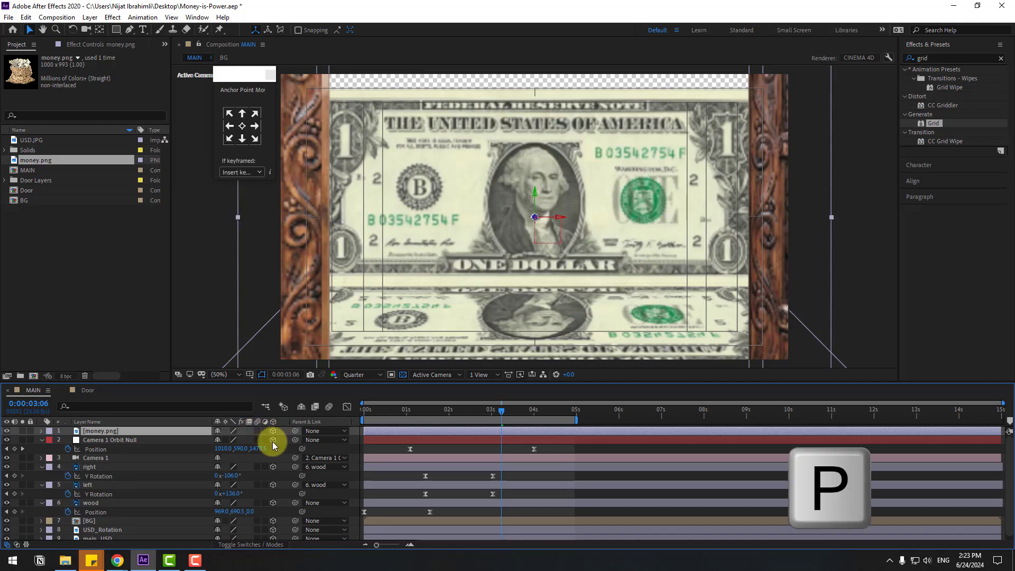
{"action": "left_click_drag", "start_coordinate": [254, 440], "coordinate": [160, 452]}
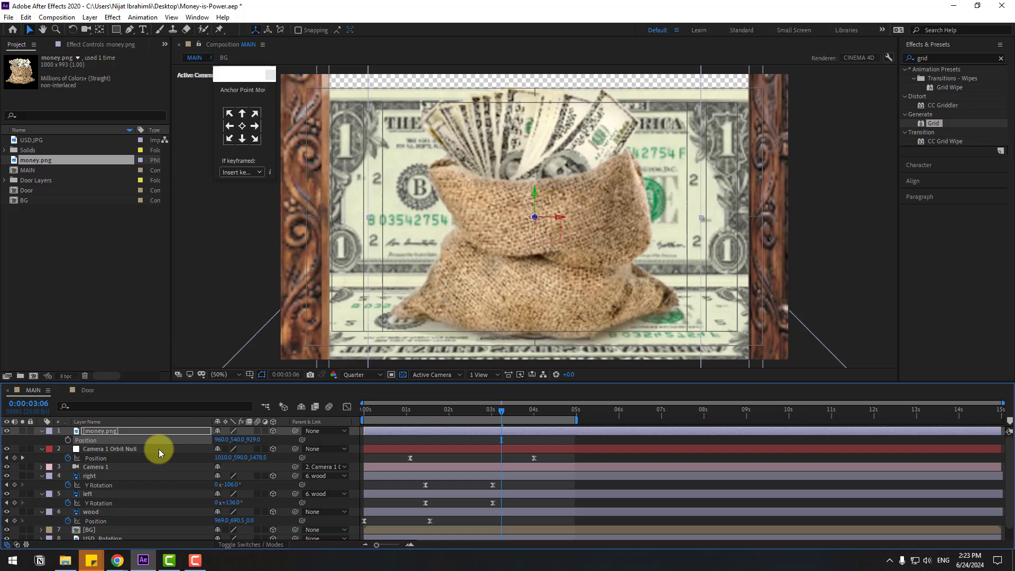
- Scale money.png to 49% and place the bag over the dollar bill's lower-left area at about 546.5, 630.1
{"action": "left_click", "coordinate": [103, 431]}
{"action": "key", "text": "s"}
{"action": "left_click_drag", "start_coordinate": [216, 439], "coordinate": [466, 437]}
{"action": "left_click_drag", "start_coordinate": [512, 411], "coordinate": [532, 411]}
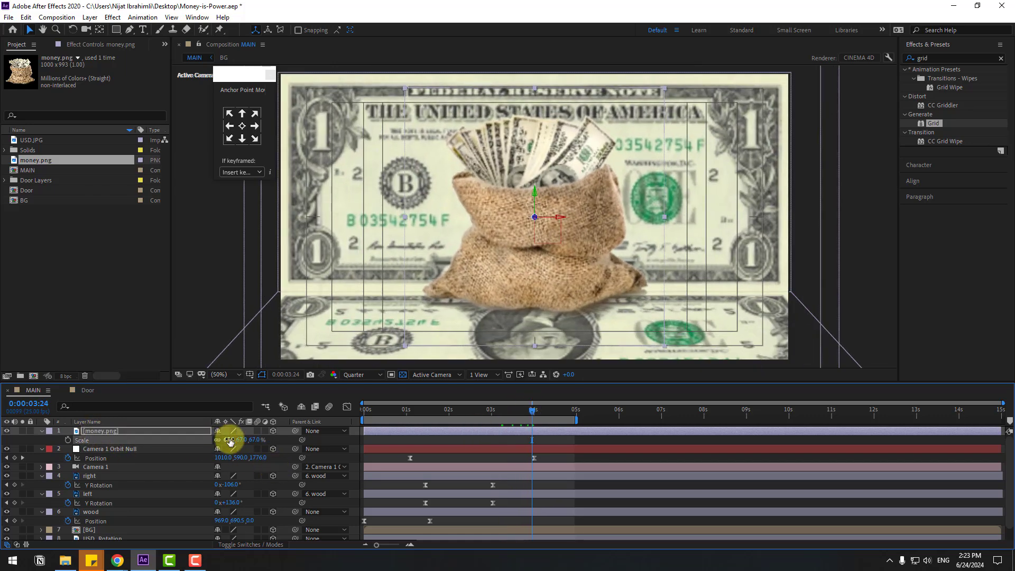
{"action": "left_click_drag", "start_coordinate": [226, 439], "coordinate": [219, 439]}
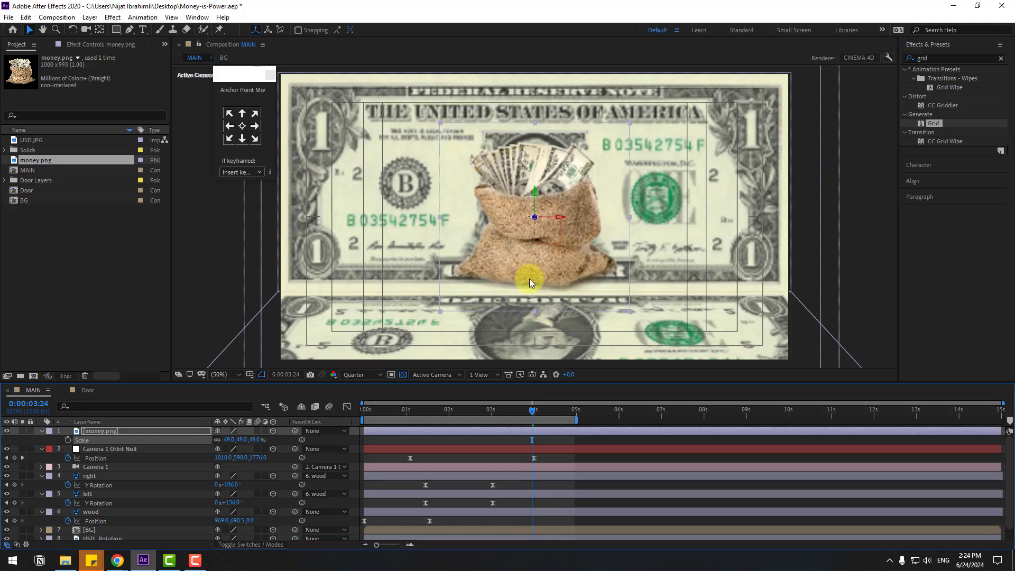
{"action": "left_click_drag", "start_coordinate": [526, 277], "coordinate": [374, 301]}
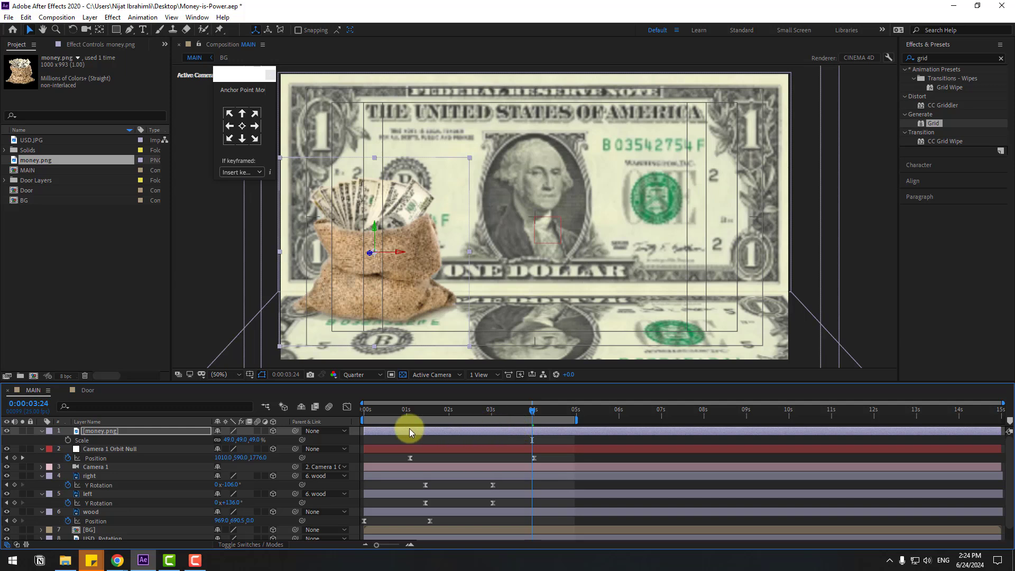
- Start the money.png layer at 0:00:03:24 and keyframe its Position there with Y at -136.9, above the frame
{"action": "left_click_drag", "start_coordinate": [541, 431], "coordinate": [545, 432]}
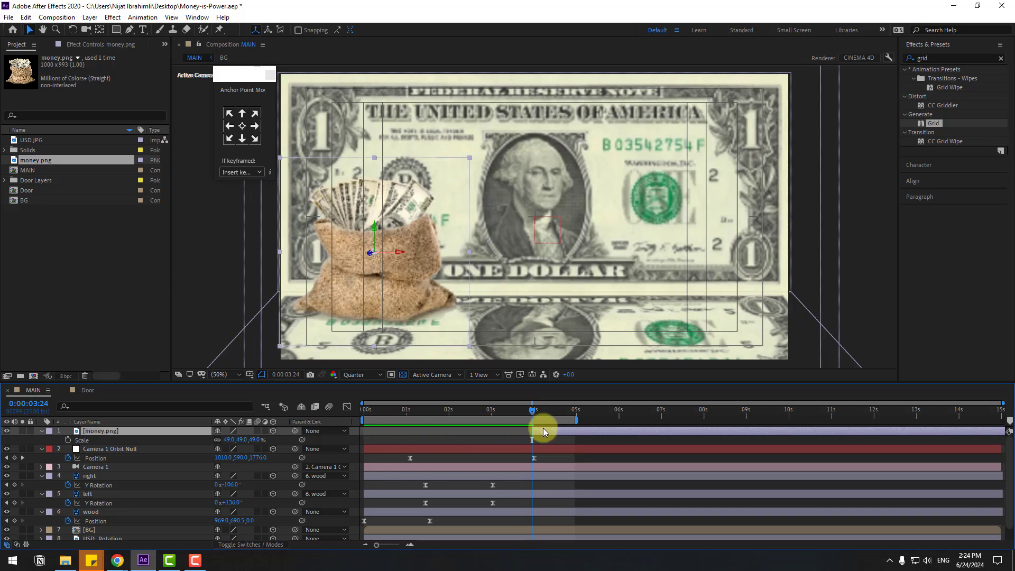
{"action": "key", "text": "p"}
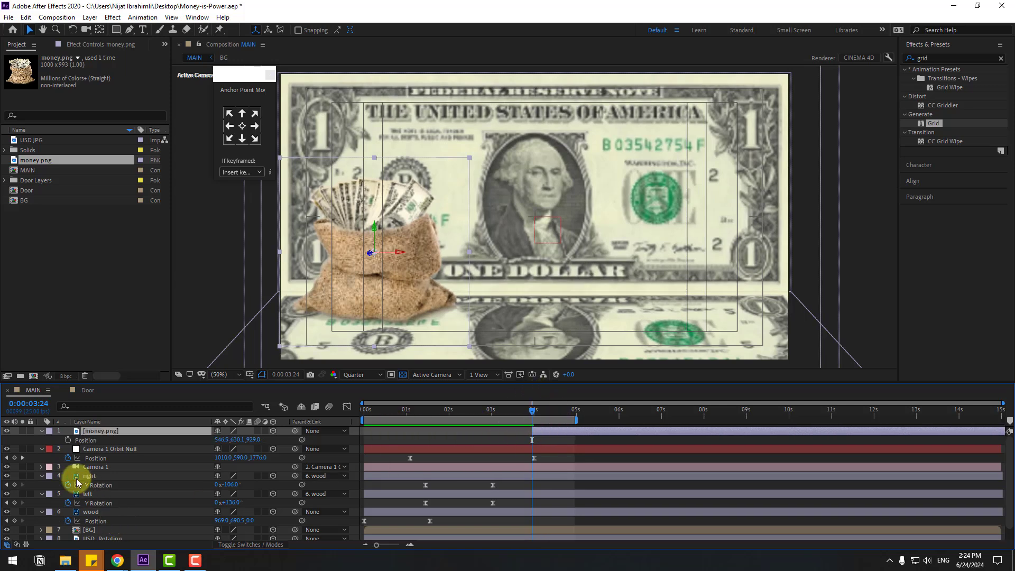
{"action": "left_click", "coordinate": [68, 440]}
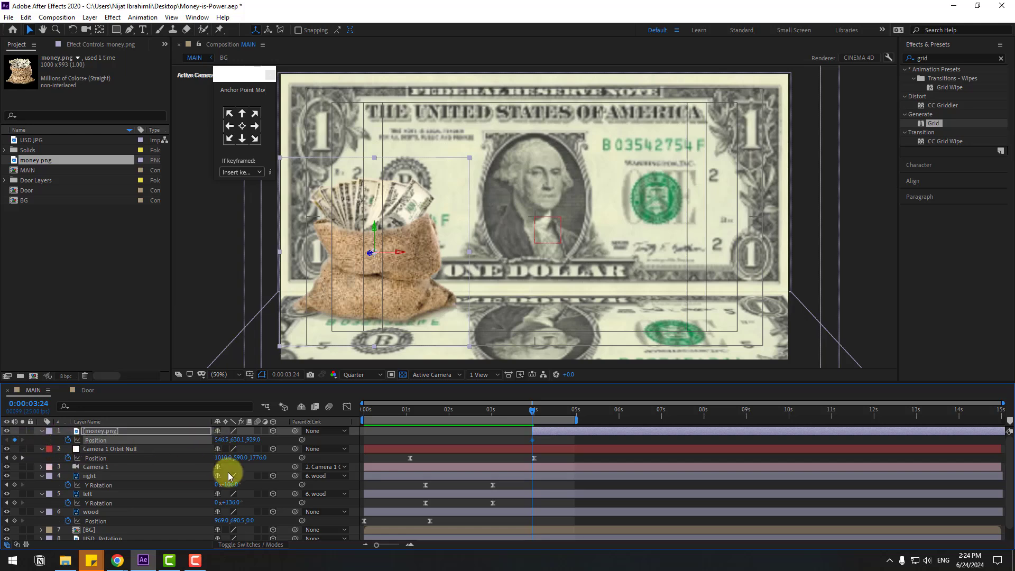
{"action": "left_click_drag", "start_coordinate": [238, 440], "coordinate": [142, 444]}
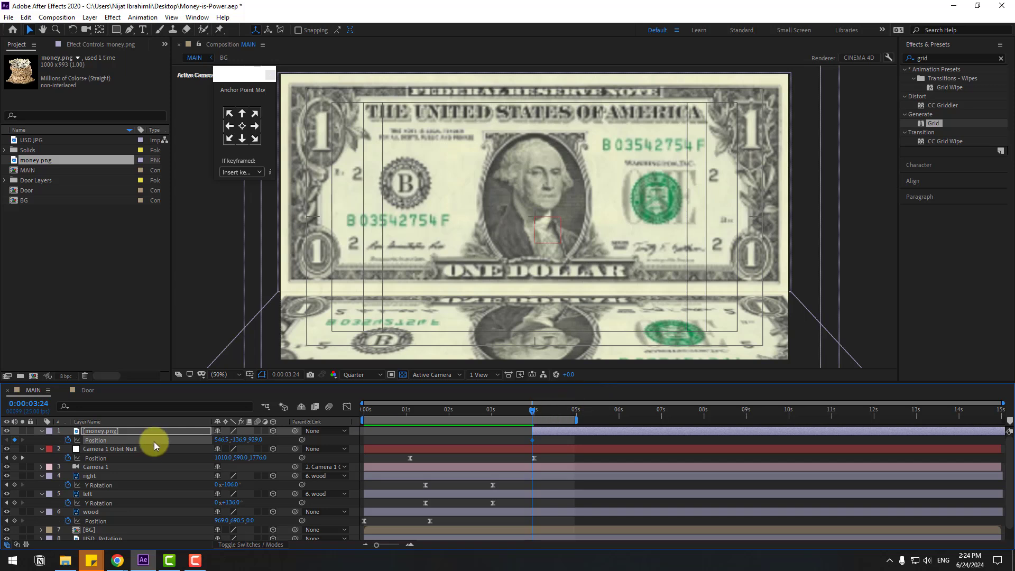
- Extend the work area to about 7 seconds and keyframe money.png's Y position at 675.1 at 0:00:04:09
{"action": "left_click_drag", "start_coordinate": [578, 423], "coordinate": [659, 423]}
{"action": "key", "text": "shift+Page_Down"}
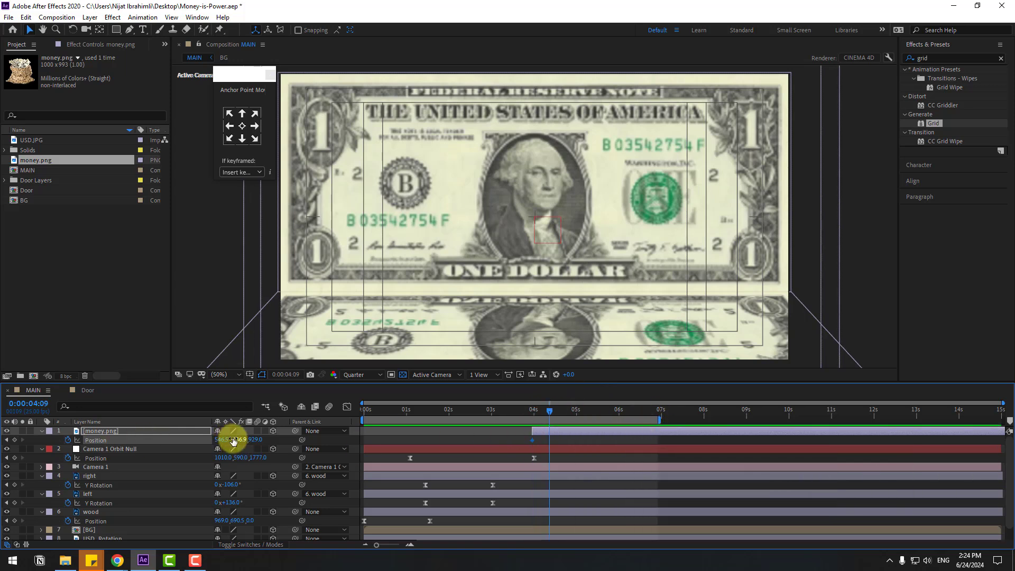
{"action": "left_click_drag", "start_coordinate": [234, 442], "coordinate": [739, 366]}
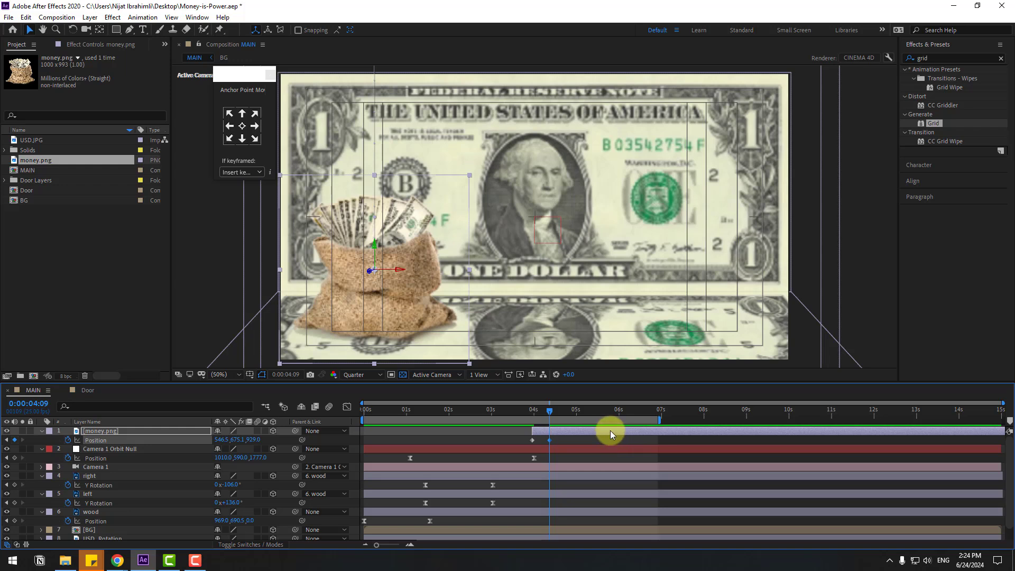
- Three frames further on, at 0:00:04:12, nudge the money bag up to a Y position of 667.1 as a bounce
{"action": "key", "text": "Page_Down"}
{"action": "key", "text": "Page_Down"}
{"action": "key", "text": "Page_Down"}
{"action": "key", "text": "Up"}
{"action": "key", "text": "Up"}
{"action": "key", "text": "Up"}
{"action": "key", "text": "Up"}
{"action": "key", "text": "Up"}
{"action": "key", "text": "Up"}
{"action": "key", "text": "Up"}
{"action": "key", "text": "Up"}
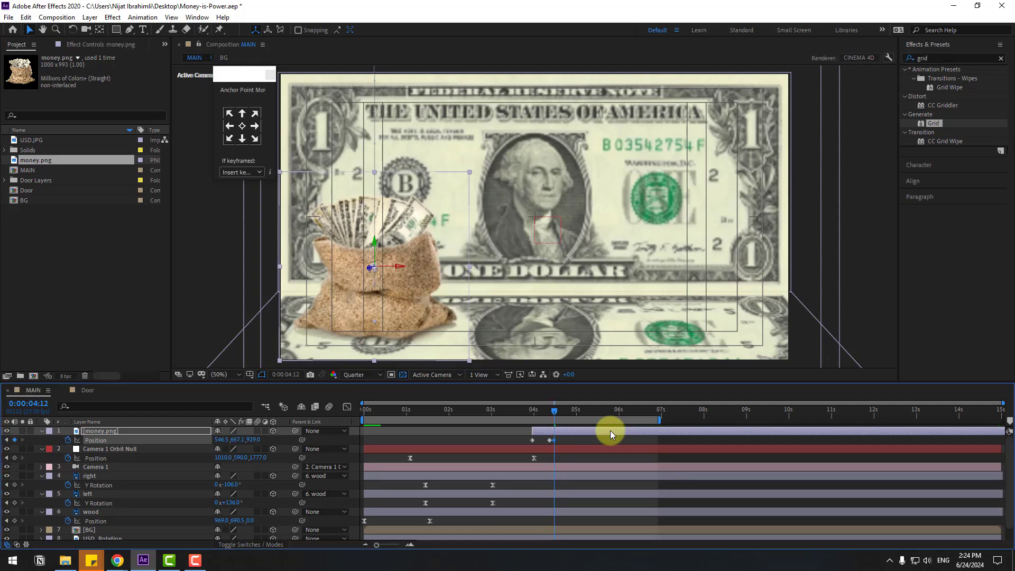
- At 0:00:04:15, nudge the money bag back down to a Y position of 675.1
{"action": "key", "text": "Page_Down"}
{"action": "key", "text": "Page_Down"}
{"action": "key", "text": "Page_Down"}
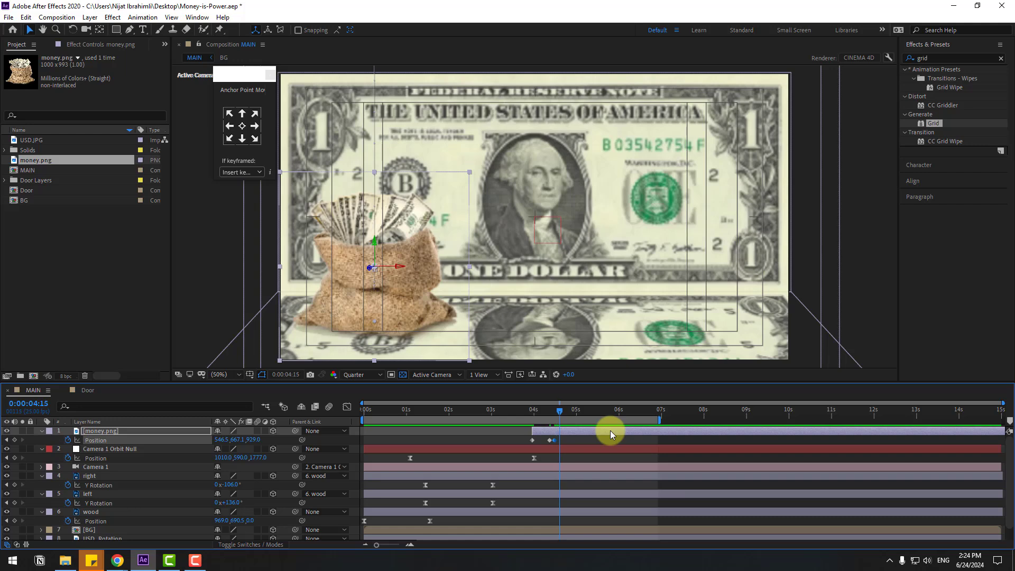
{"action": "key", "text": "Down"}
{"action": "key", "text": "Down"}
{"action": "key", "text": "Down"}
{"action": "key", "text": "Down"}
{"action": "key", "text": "Down"}
{"action": "key", "text": "Down"}
{"action": "key", "text": "Down"}
{"action": "key", "text": "Down"}
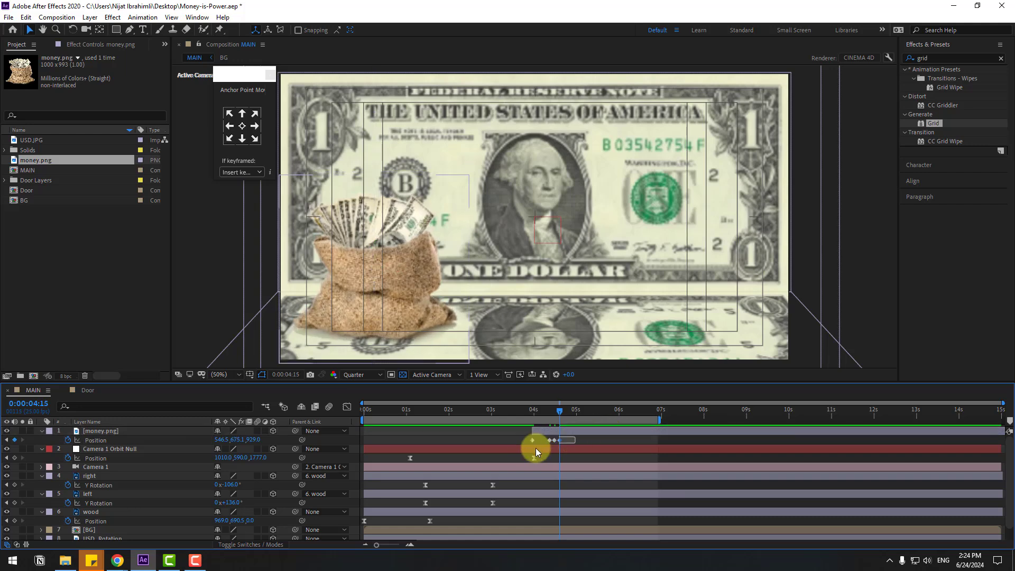
- Apply Easy Ease to all four money.png Position keyframes, start the work area near 4 seconds and preview the drop
{"action": "right_click", "coordinate": [533, 440]}
{"action": "mouse_move", "coordinate": [537, 439]}
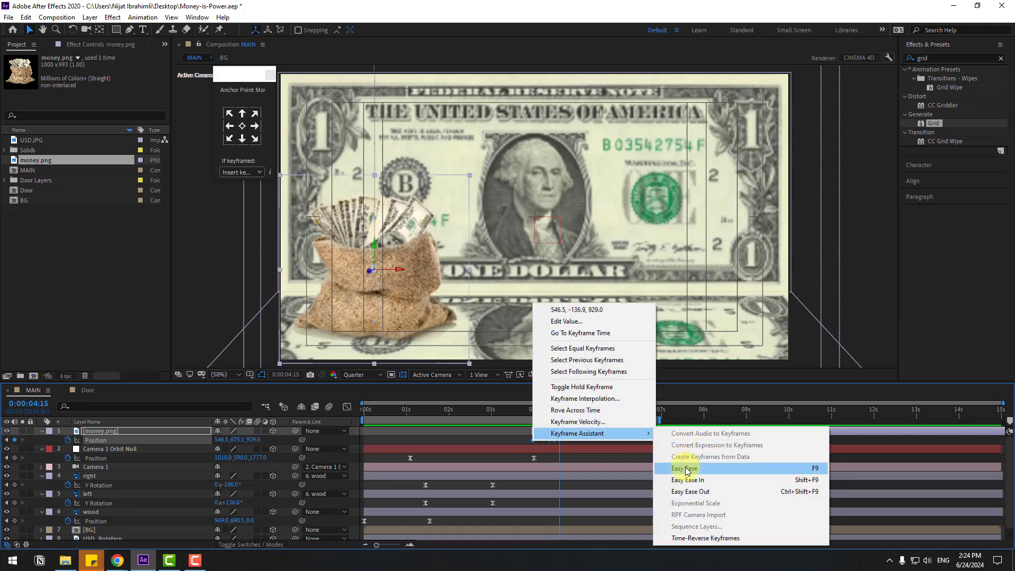
{"action": "left_click", "coordinate": [689, 467]}
{"action": "left_click_drag", "start_coordinate": [358, 423], "coordinate": [527, 419]}
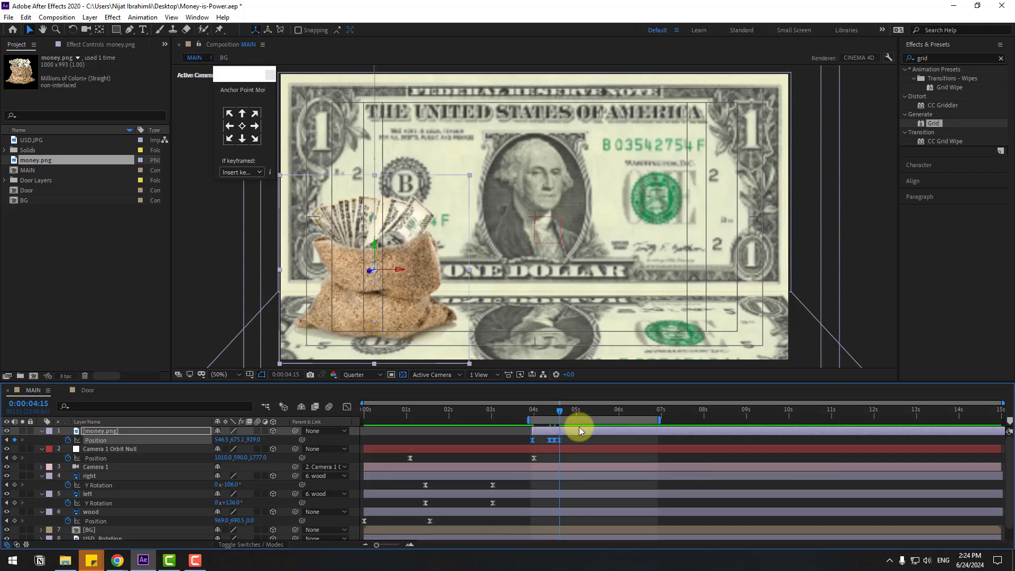
{"action": "key", "text": "equal"}
{"action": "key", "text": "space"}
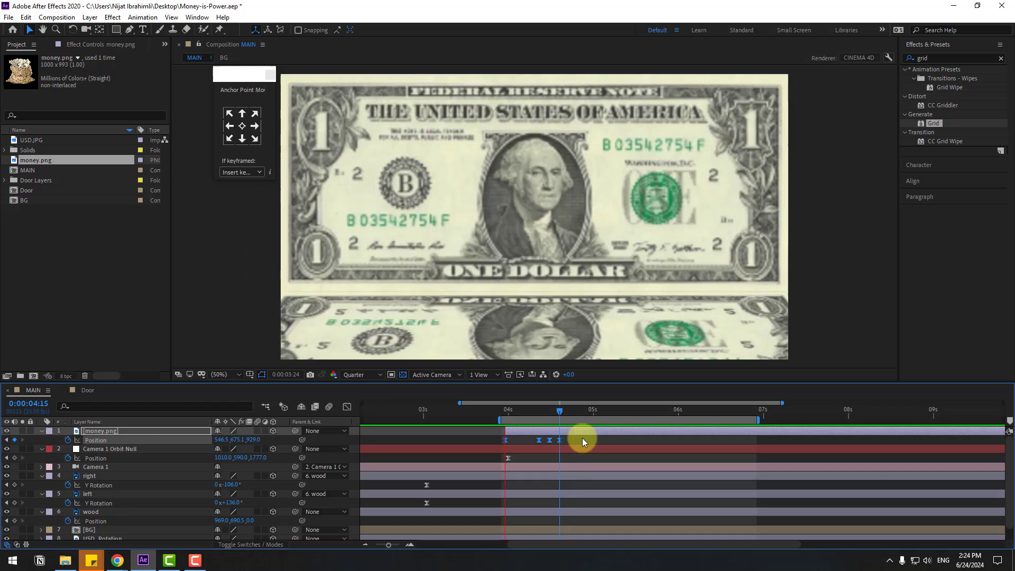
{"action": "key", "text": "space"}
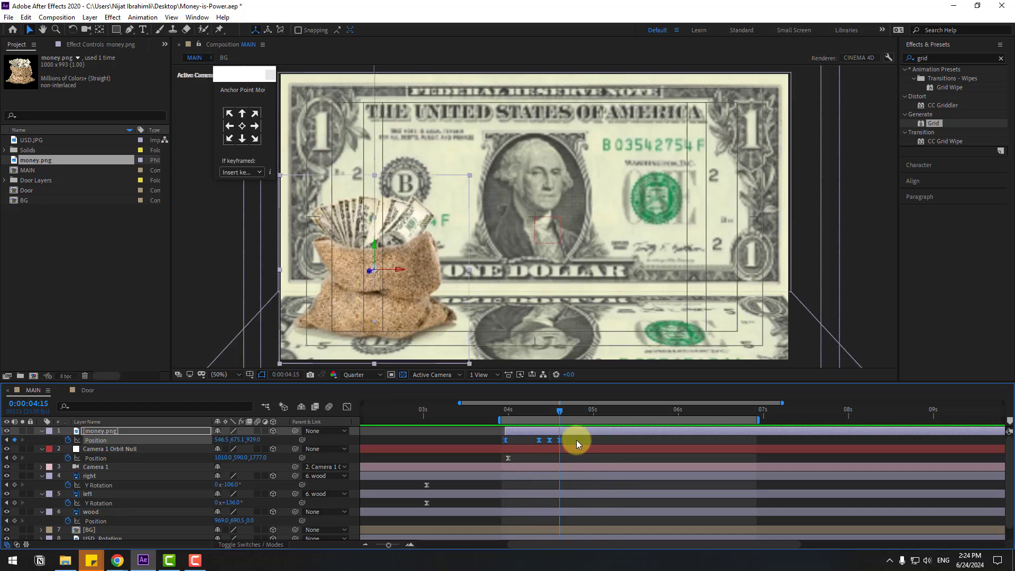
- Set the spatial interpolation of money.png's last three Position keyframes to Linear and preview the bounce
{"action": "left_click_drag", "start_coordinate": [577, 440], "coordinate": [534, 446]}
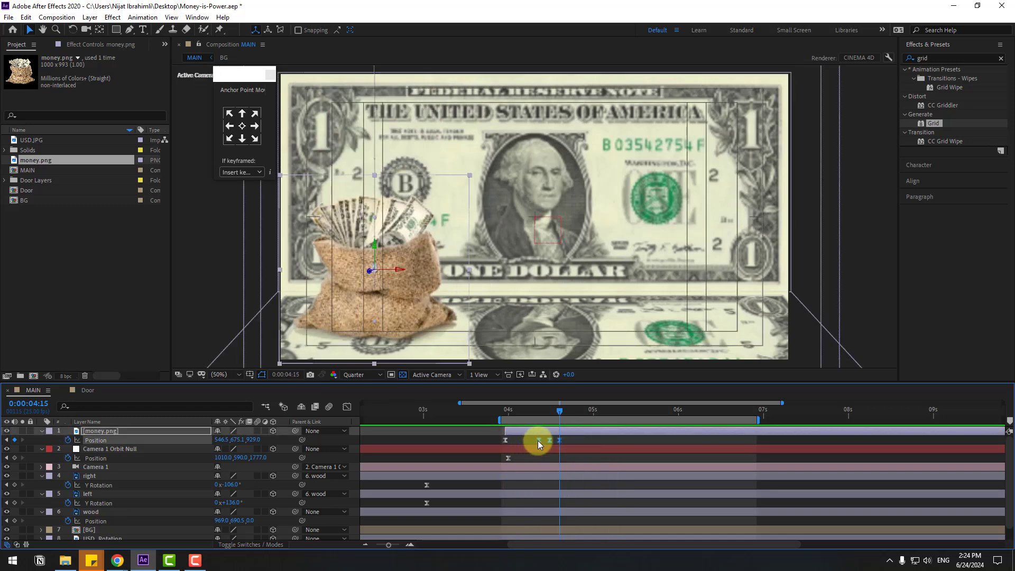
{"action": "right_click", "coordinate": [539, 440]}
{"action": "left_click", "coordinate": [624, 399]}
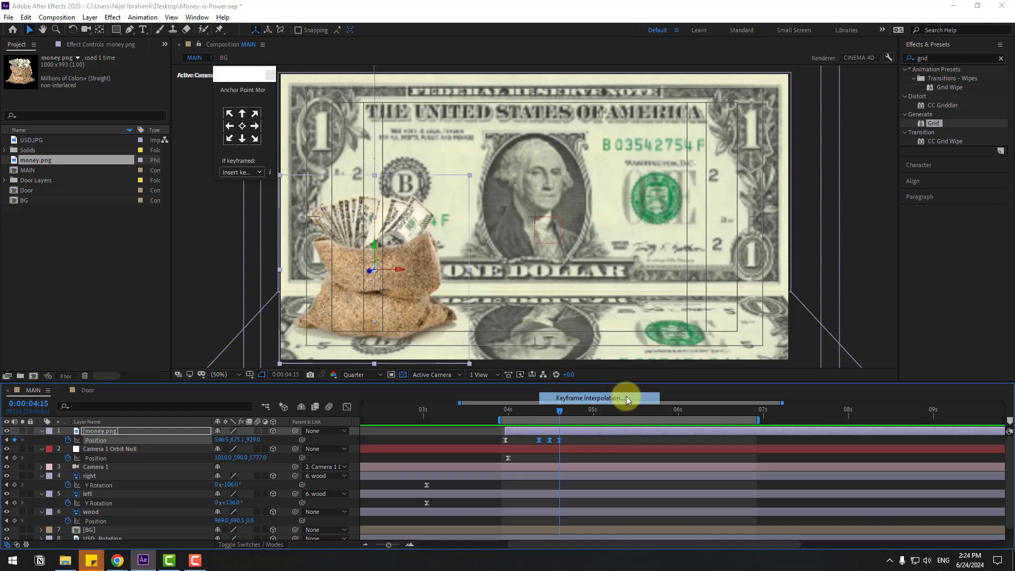
{"action": "left_click", "coordinate": [541, 261]}
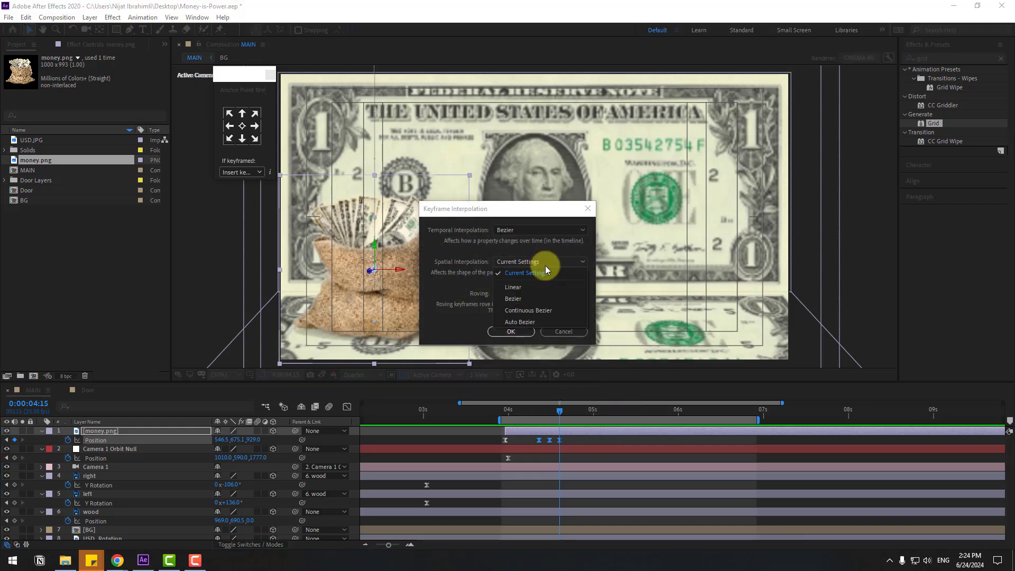
{"action": "left_click", "coordinate": [524, 286]}
{"action": "left_click", "coordinate": [518, 332]}
{"action": "key", "text": "space"}
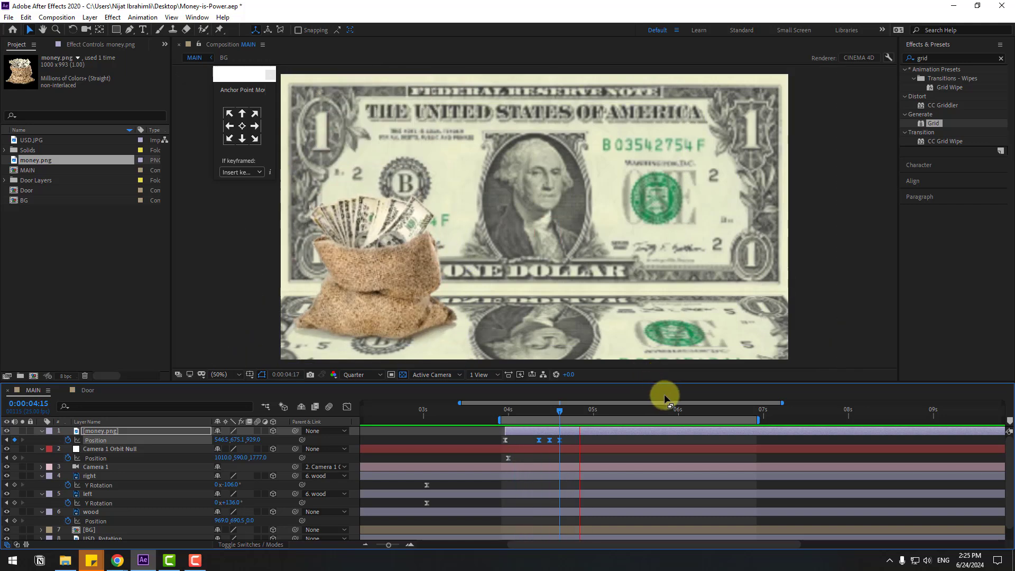
{"action": "key", "text": "space"}
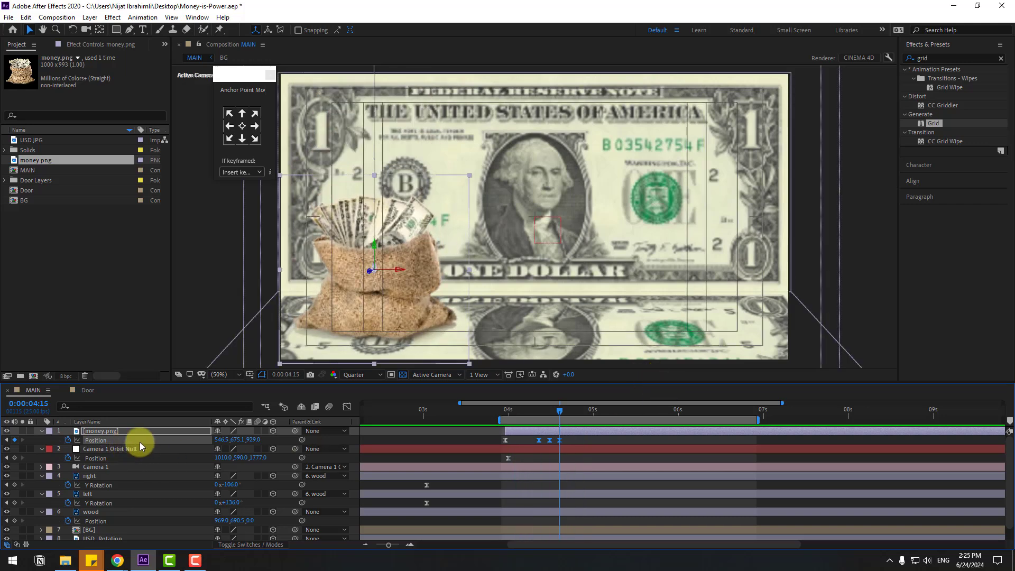
- Shape money.png's Position speed graph to accelerate into a sharp peak at the 0:00:04:09 keyframe, preview it and close the Graph Editor
{"action": "left_click_drag", "start_coordinate": [562, 443], "coordinate": [484, 452]}
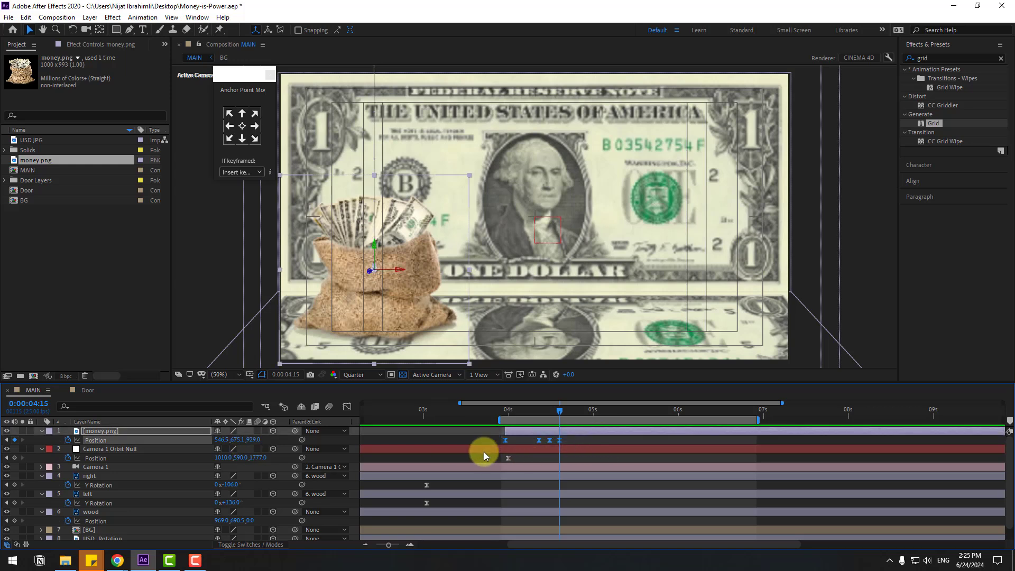
{"action": "left_click", "coordinate": [347, 407]}
{"action": "left_click_drag", "start_coordinate": [509, 507], "coordinate": [538, 520]}
{"action": "key", "text": "space"}
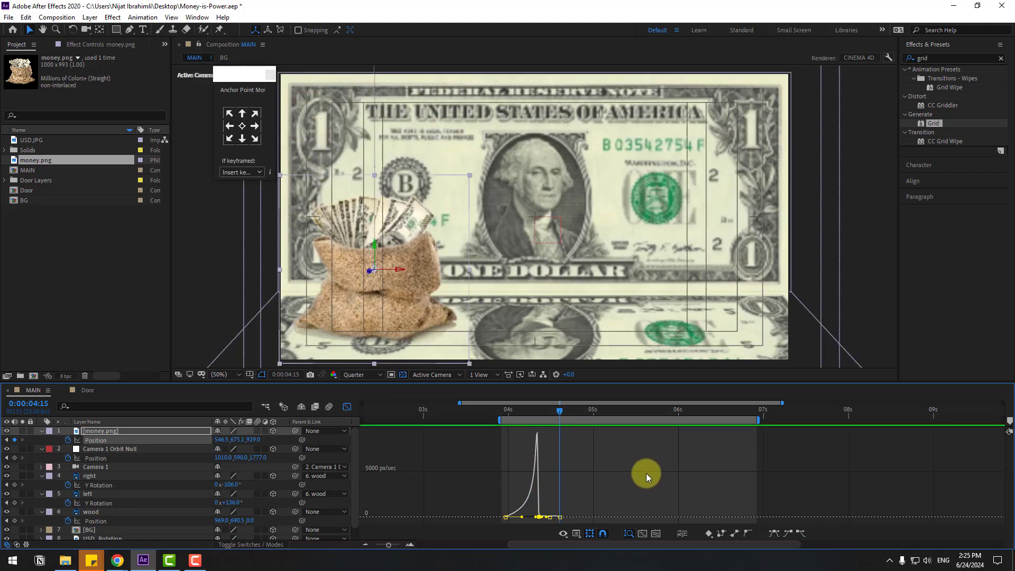
{"action": "key", "text": "space"}
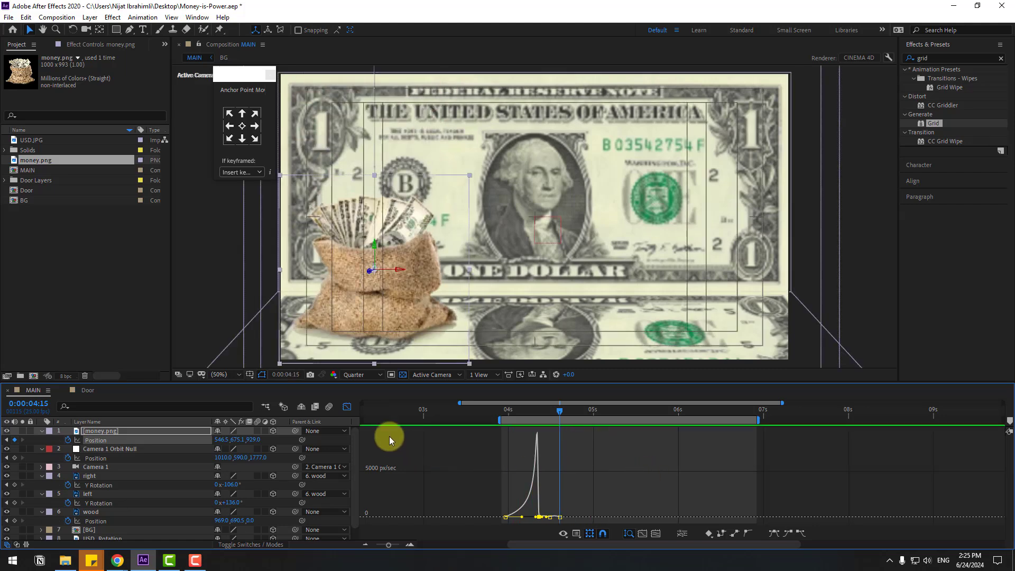
{"action": "left_click", "coordinate": [348, 407]}
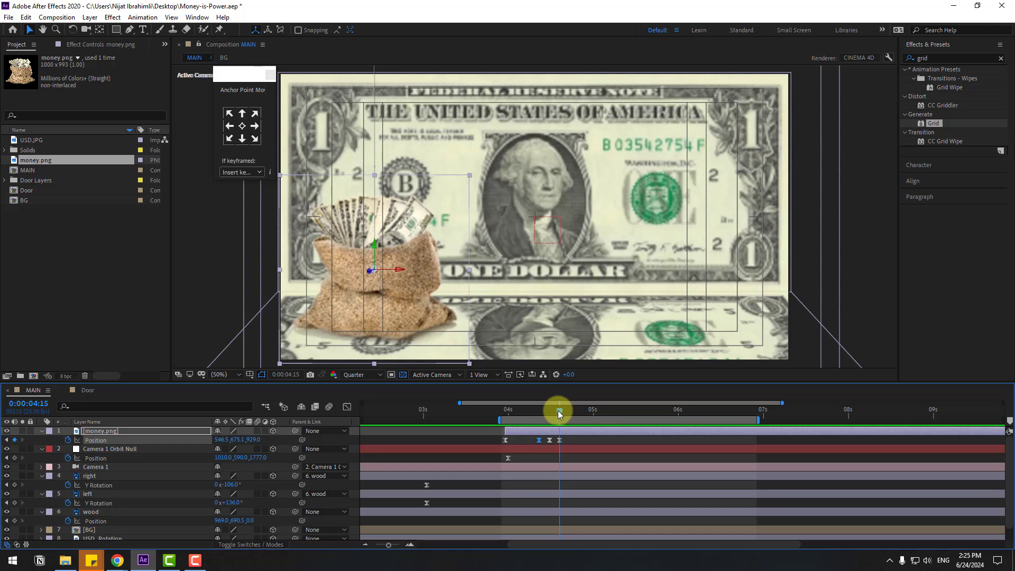
- Add four puppet position pins to the money bag, three along its base and one at its opening, and reveal their keyframes
{"action": "left_click", "coordinate": [220, 30]}
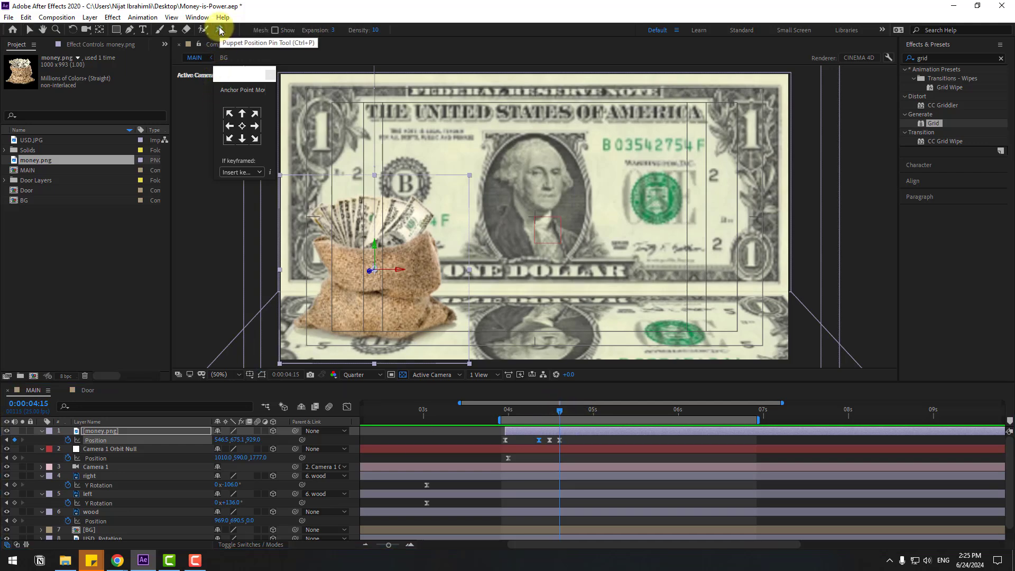
{"action": "left_click", "coordinate": [374, 329]}
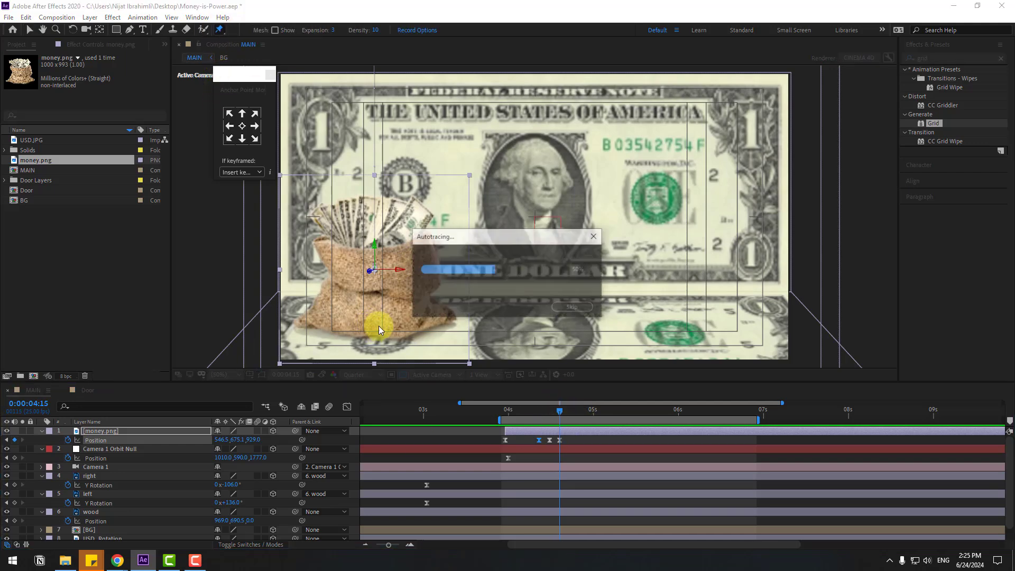
{"action": "left_click", "coordinate": [308, 320]}
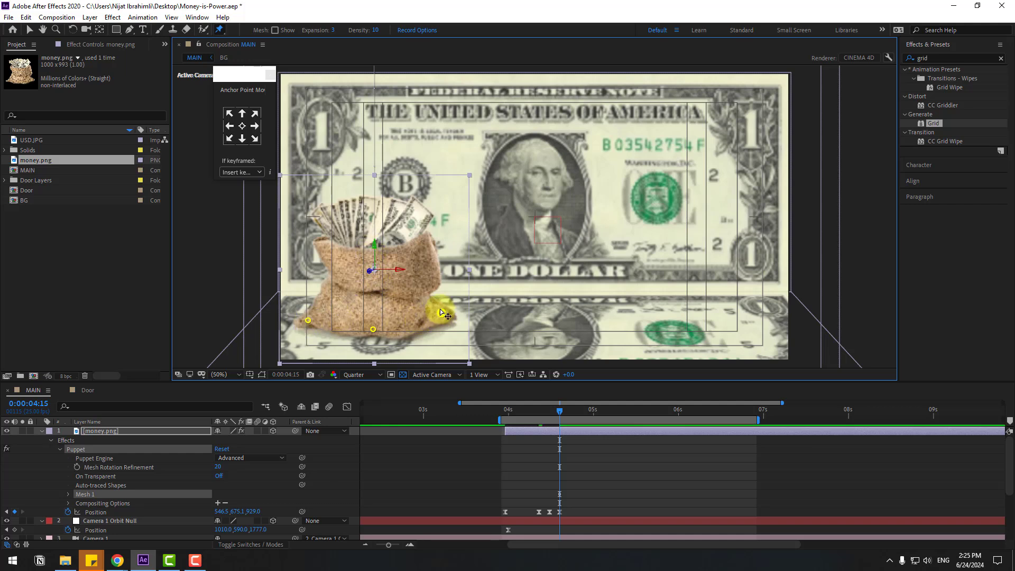
{"action": "left_click", "coordinate": [373, 228]}
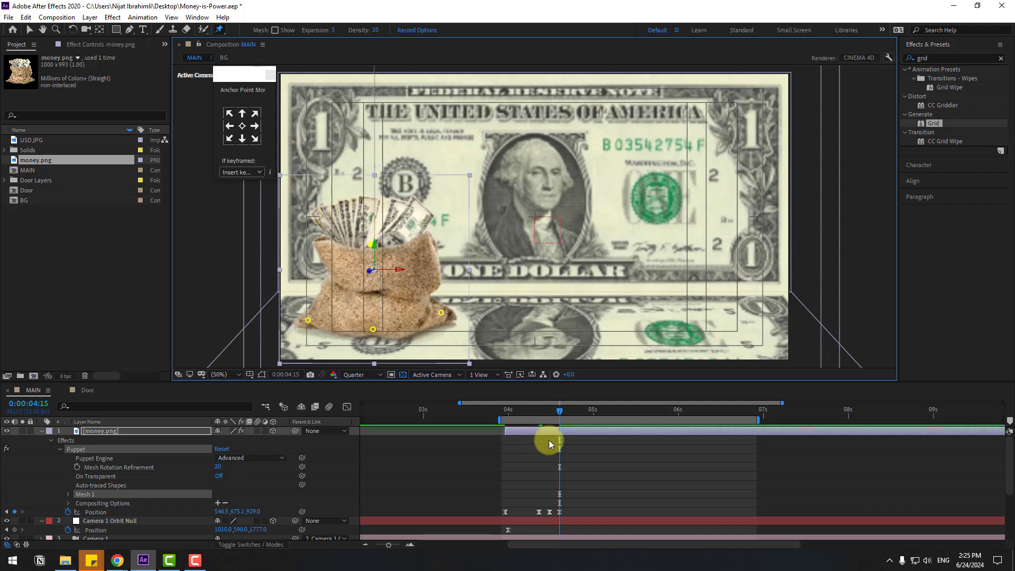
{"action": "key", "text": "u"}
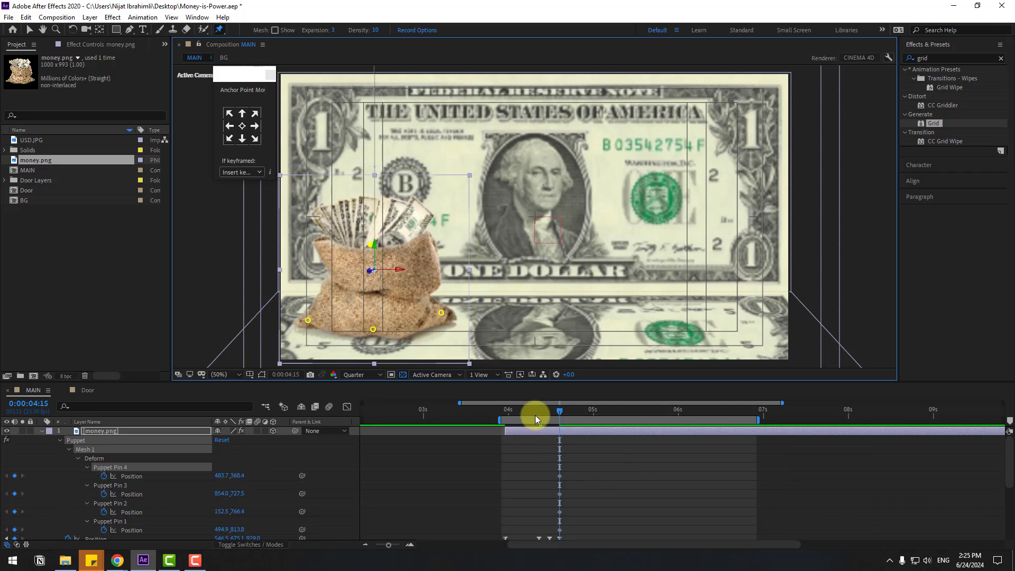
- Move the Position keyframes of all four puppet pins to the layer's start at 0:00:03:24
{"action": "left_click_drag", "start_coordinate": [535, 414], "coordinate": [505, 414]}
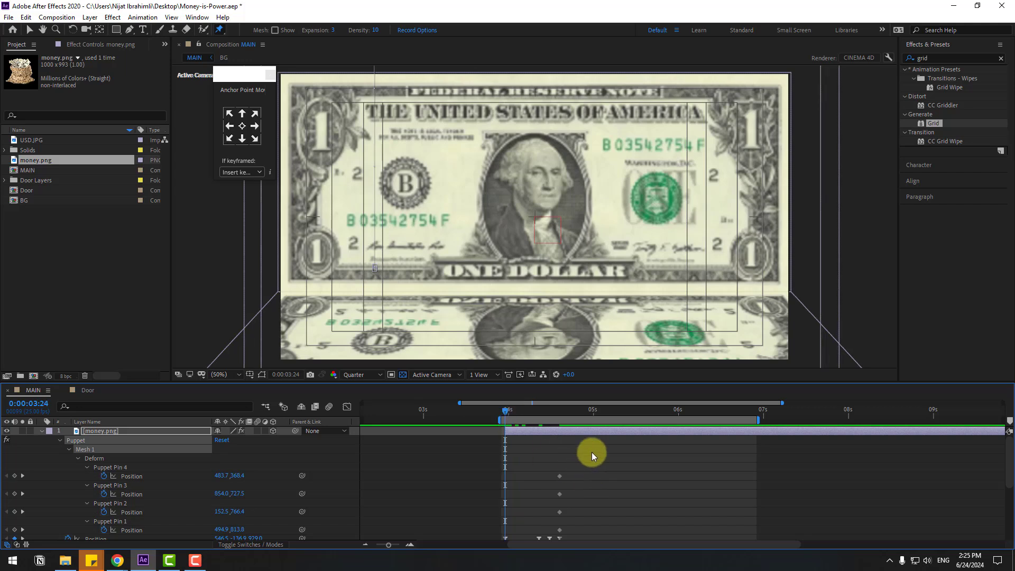
{"action": "left_click_drag", "start_coordinate": [591, 452], "coordinate": [556, 529]}
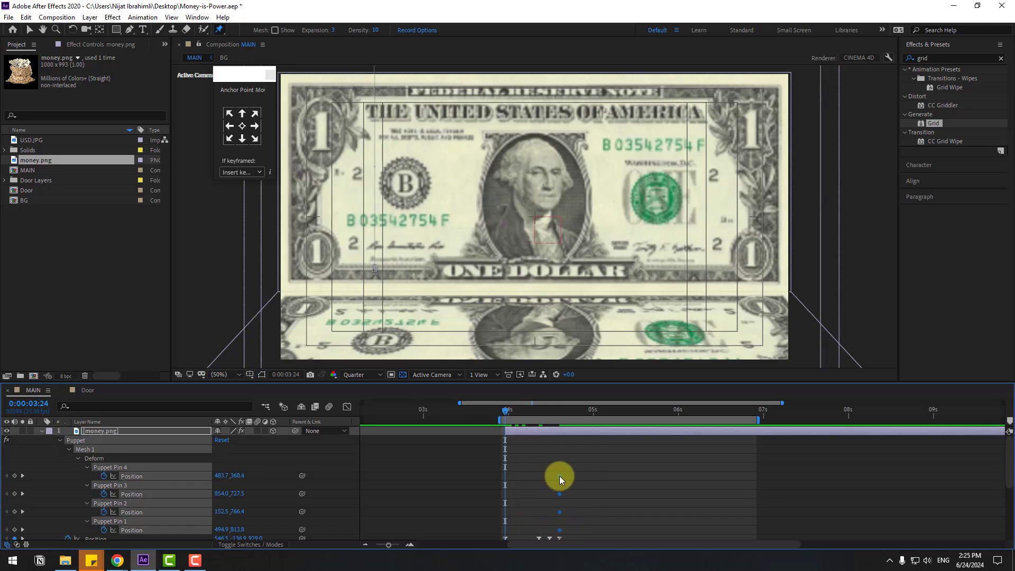
{"action": "left_click_drag", "start_coordinate": [560, 476], "coordinate": [506, 481]}
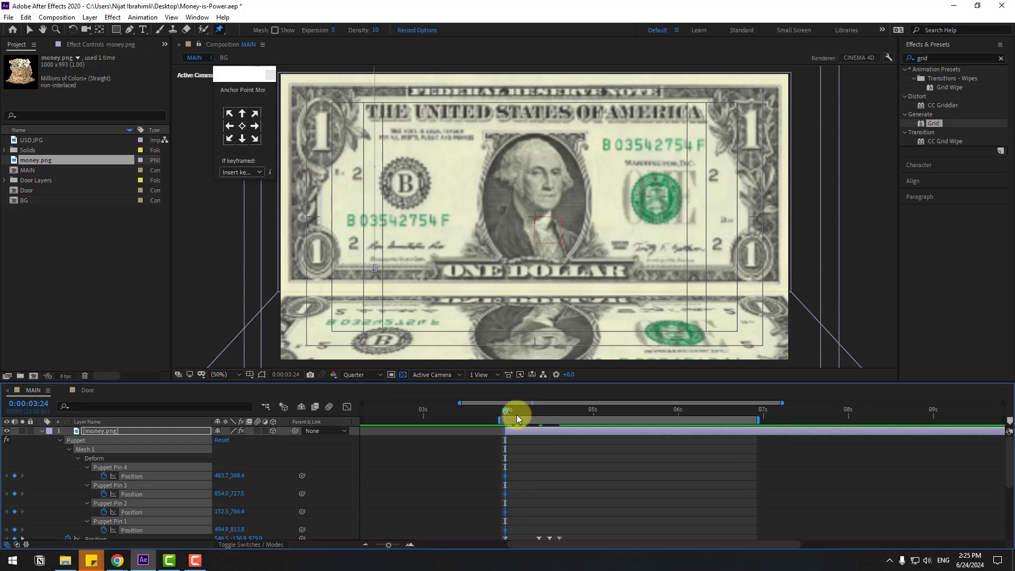
- Keyframe Puppet Pin 4 at the bag's opening to sway horizontally on the bounce frames from 0:00:04:09, ending at 493.7, 368.4 at 0:00:04:15
{"action": "left_click_drag", "start_coordinate": [516, 415], "coordinate": [538, 414]}
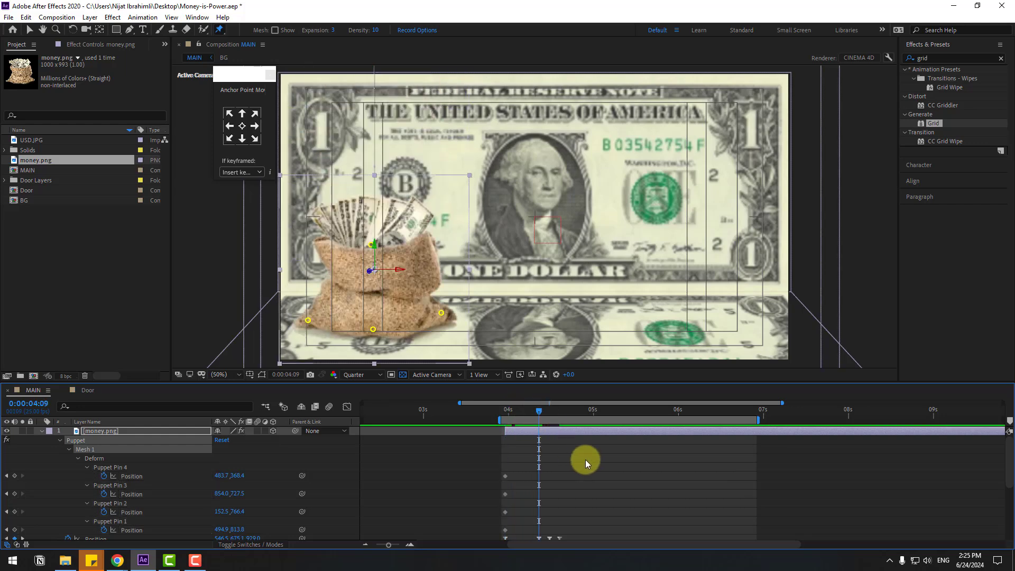
{"action": "left_click", "coordinate": [372, 248]}
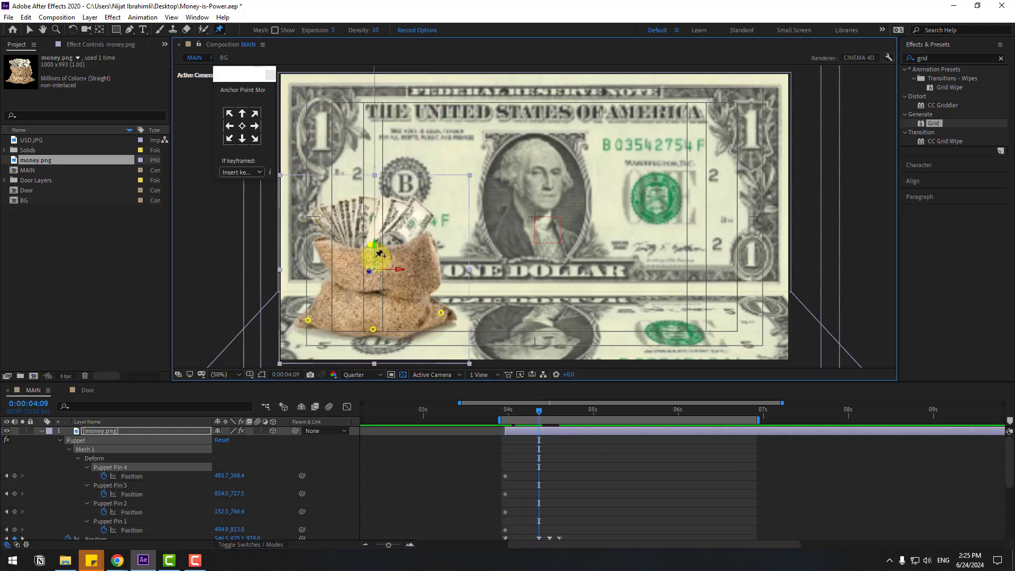
{"action": "left_click_drag", "start_coordinate": [220, 476], "coordinate": [233, 476]}
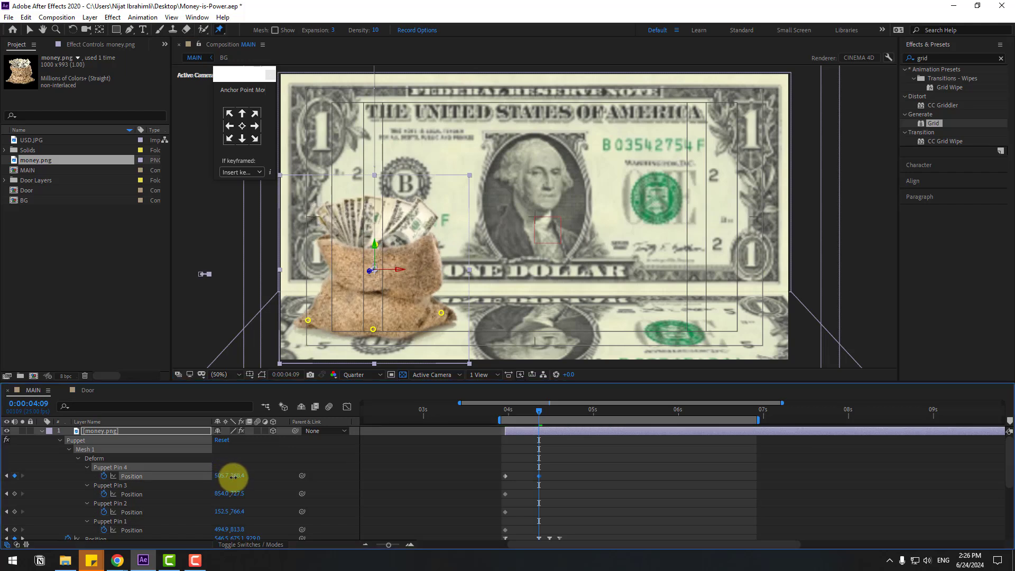
{"action": "key", "text": "space"}
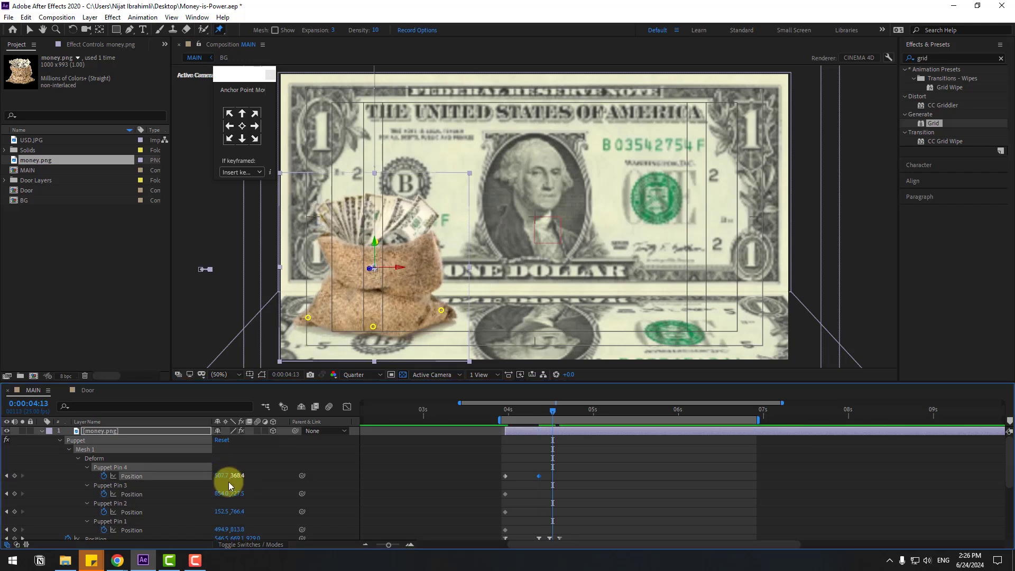
{"action": "mouse_move", "coordinate": [215, 475]}
{"action": "left_mouse_down"}
{"action": "mouse_move", "coordinate": [204, 474]}
{"action": "mouse_move", "coordinate": [232, 476]}
{"action": "left_mouse_up"}
{"action": "key", "text": "Page_Down"}
{"action": "key", "text": "Page_Down"}
{"action": "key", "text": "Page_Down"}
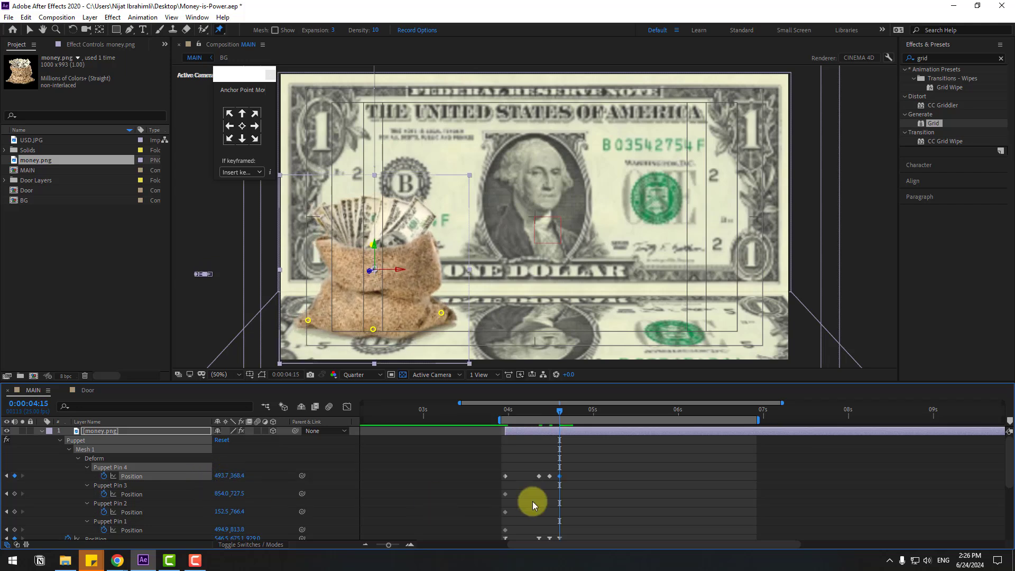
- Apply Easy Ease to all four Position keyframes of Puppet Pin 4 and preview the bag's deformation
{"action": "right_click", "coordinate": [504, 475]}
{"action": "mouse_move", "coordinate": [529, 469]}
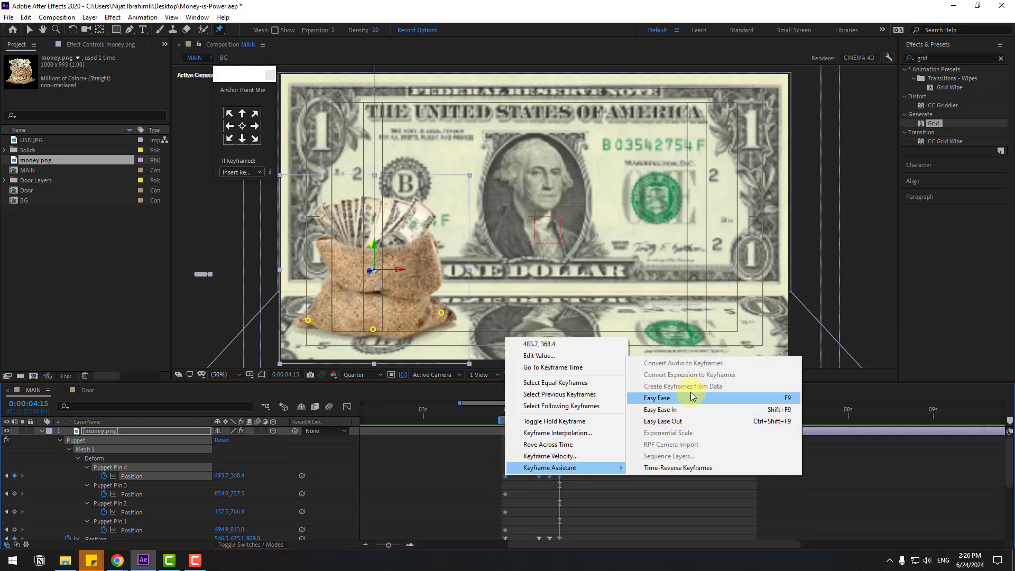
{"action": "left_click", "coordinate": [685, 398]}
{"action": "key", "text": "space"}
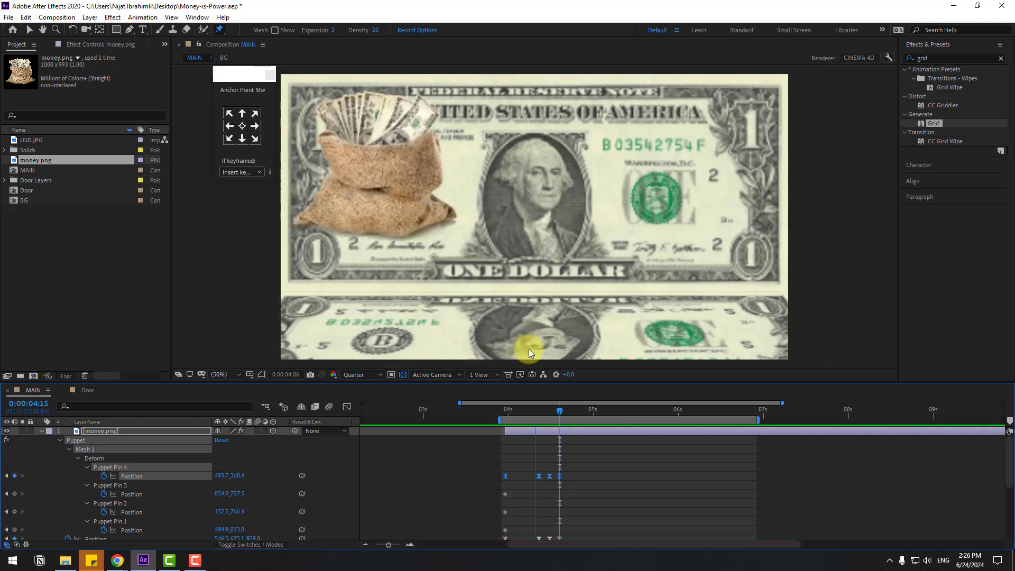
- Collapse the money.png layer, duplicate it twice and stagger each copy to start a few frames after the previous one
{"action": "left_click", "coordinate": [119, 437]}
{"action": "key", "text": "u"}
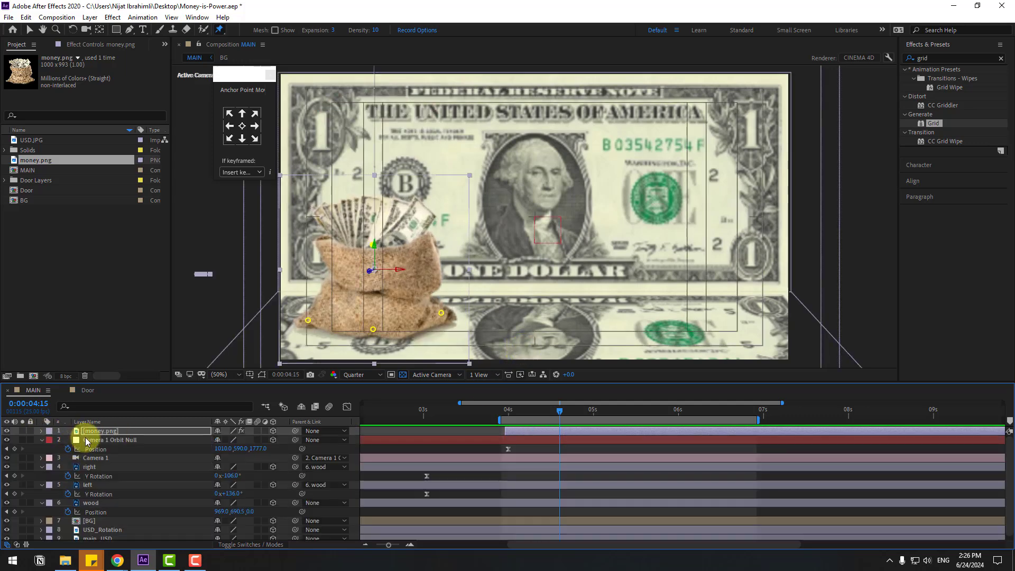
{"action": "key", "text": "ctrl+d"}
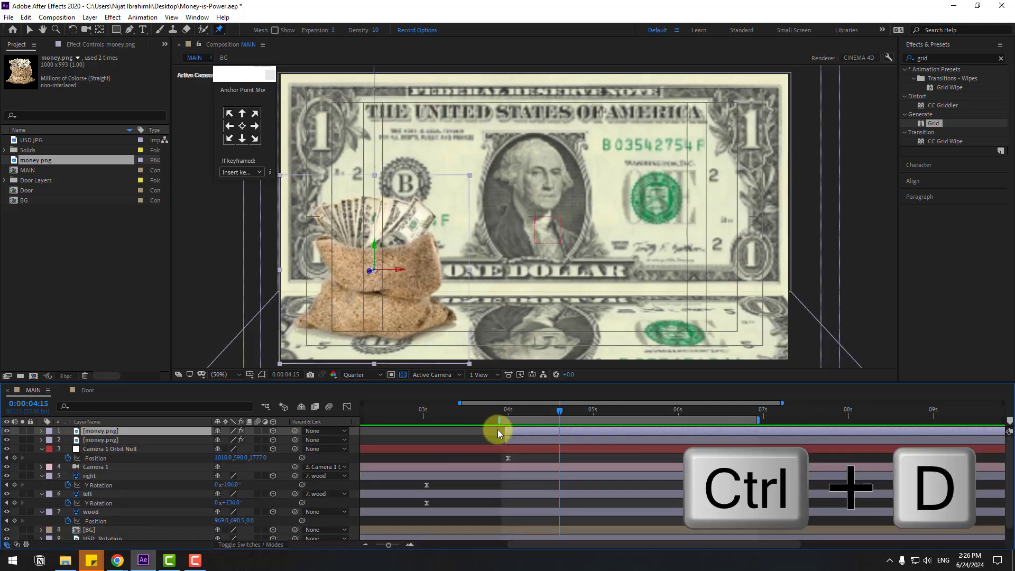
{"action": "left_click_drag", "start_coordinate": [512, 430], "coordinate": [531, 432]}
{"action": "key", "text": "ctrl+d"}
- Shift all Position keyframes of the first money.png copy horizontally to X 1001.5, placing that bag at the middle of the bill
{"action": "left_click", "coordinate": [128, 442]}
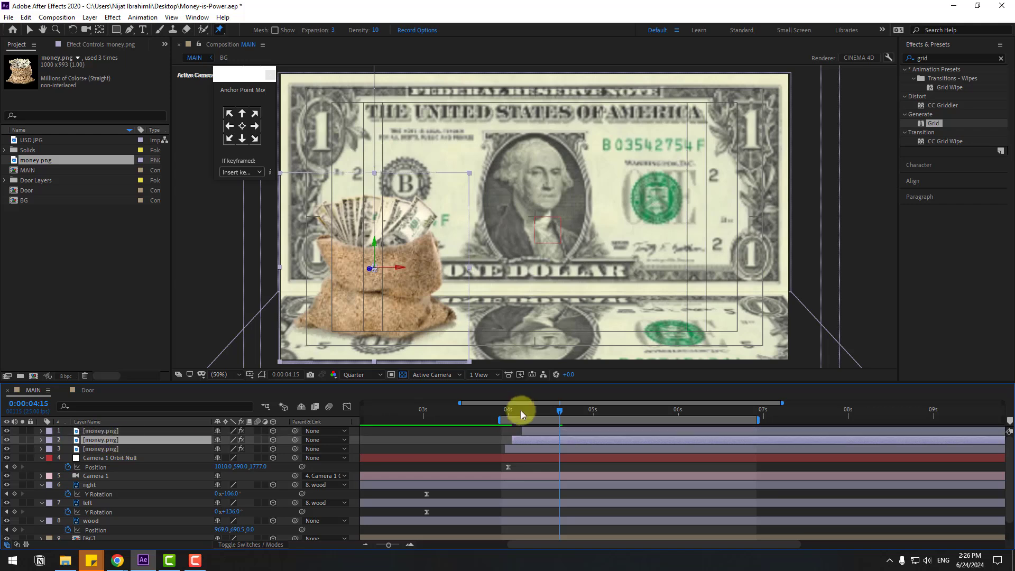
{"action": "key", "text": "p"}
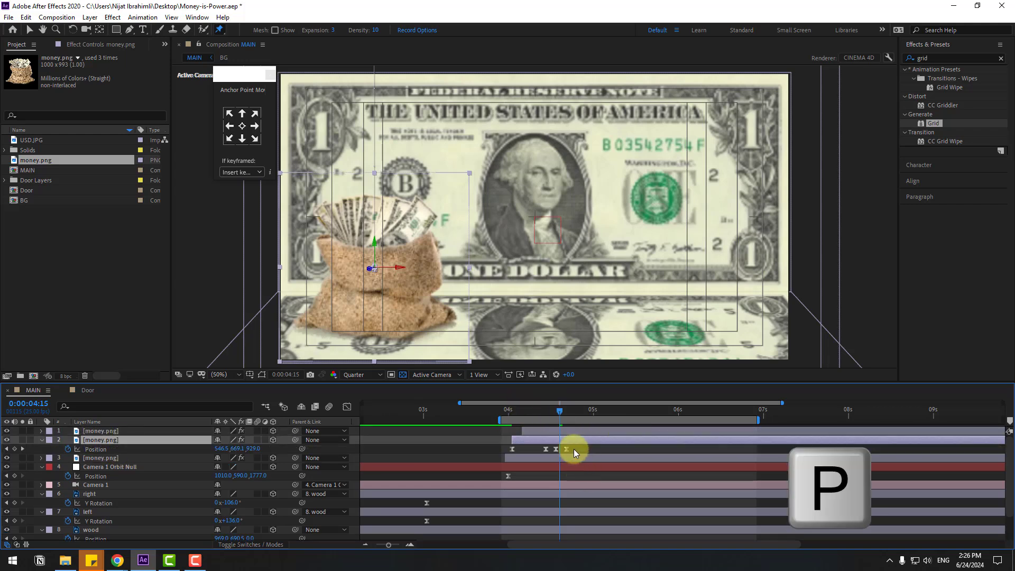
{"action": "left_click_drag", "start_coordinate": [573, 449], "coordinate": [503, 458]}
{"action": "left_click_drag", "start_coordinate": [554, 408], "coordinate": [566, 411]}
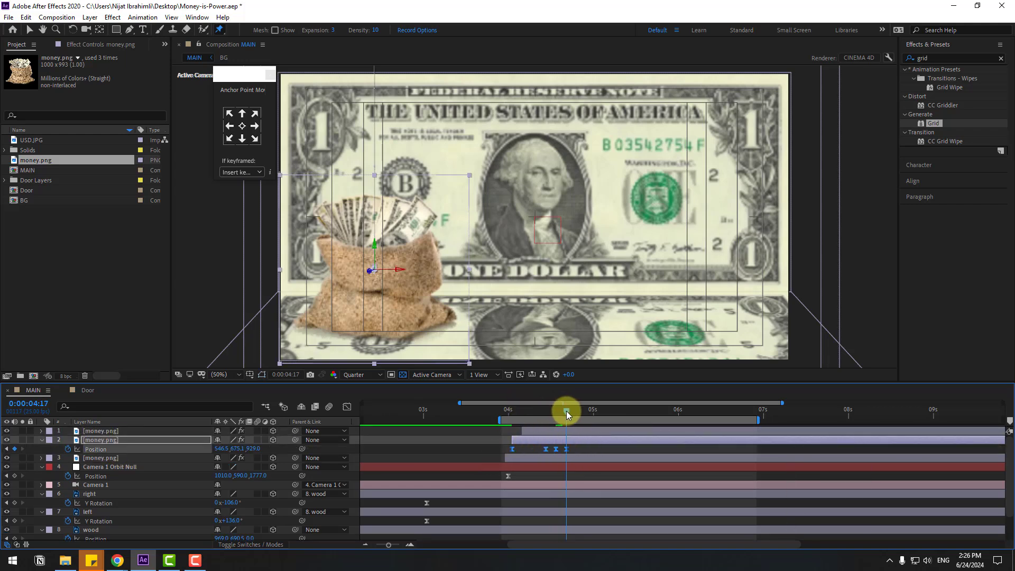
{"action": "left_click_drag", "start_coordinate": [243, 449], "coordinate": [453, 449]}
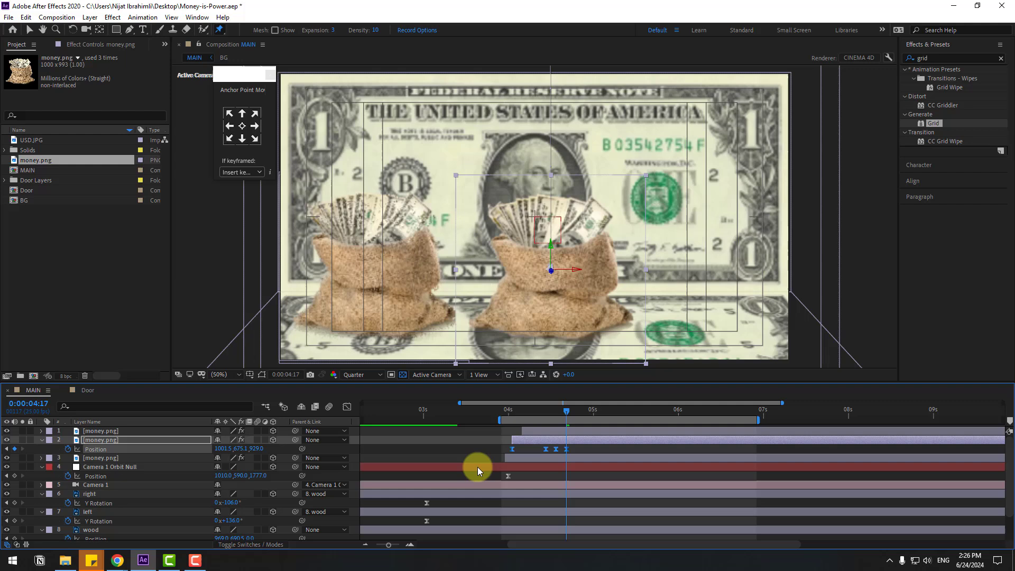
- Shift all Position keyframes of the topmost money.png copy horizontally so its bag stands at the bill's right side
{"action": "left_click", "coordinate": [121, 431]}
{"action": "key", "text": "p"}
{"action": "left_click", "coordinate": [538, 443]}
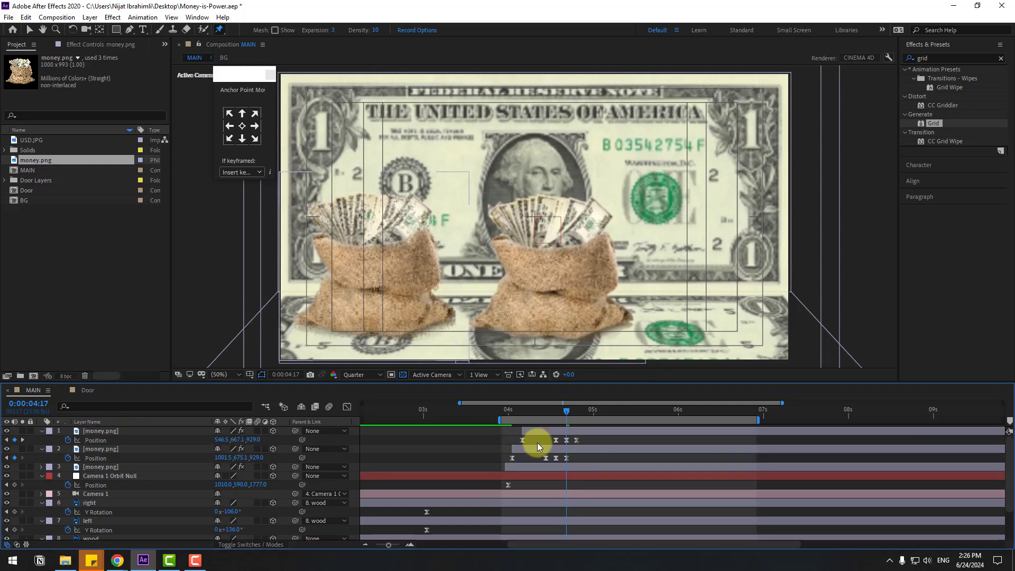
{"action": "left_click", "coordinate": [576, 413]}
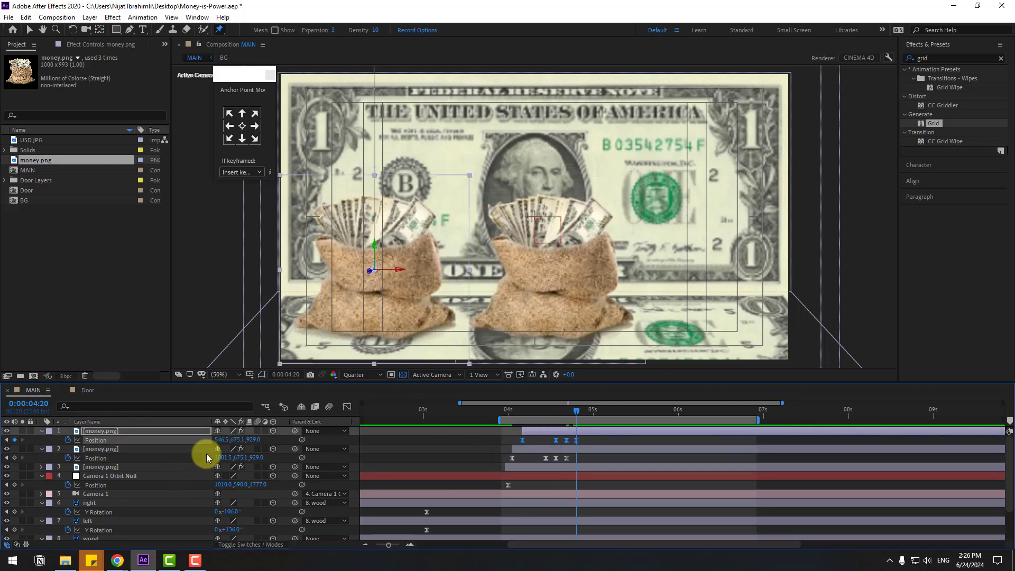
{"action": "left_click_drag", "start_coordinate": [220, 439], "coordinate": [687, 414]}
- Fine-tune the outer money bags to X 520.6 and 1408.6 for even spacing, and collapse the three bag layers
{"action": "key", "text": "v"}
{"action": "scroll", "coordinate": [136, 460], "scroll_direction": "down", "scroll_amount": 3}
{"action": "left_click", "coordinate": [34, 493]}
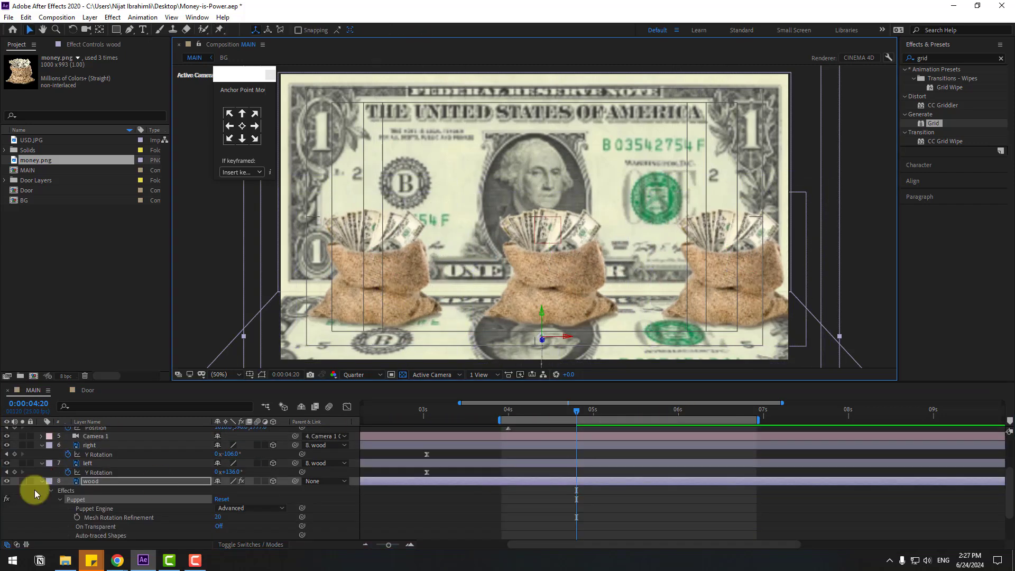
{"action": "scroll", "coordinate": [35, 493], "scroll_direction": "up", "scroll_amount": 5}
{"action": "left_click", "coordinate": [705, 295]}
{"action": "key", "text": "Page_Down"}
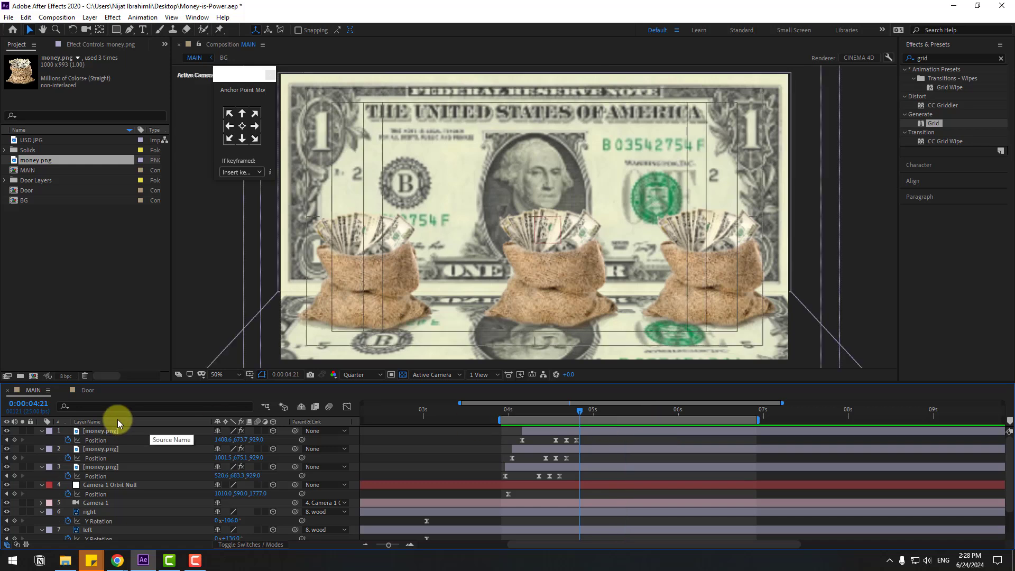
{"action": "left_click", "coordinate": [42, 431]}
{"action": "left_click", "coordinate": [42, 440]}
{"action": "left_click", "coordinate": [42, 449]}
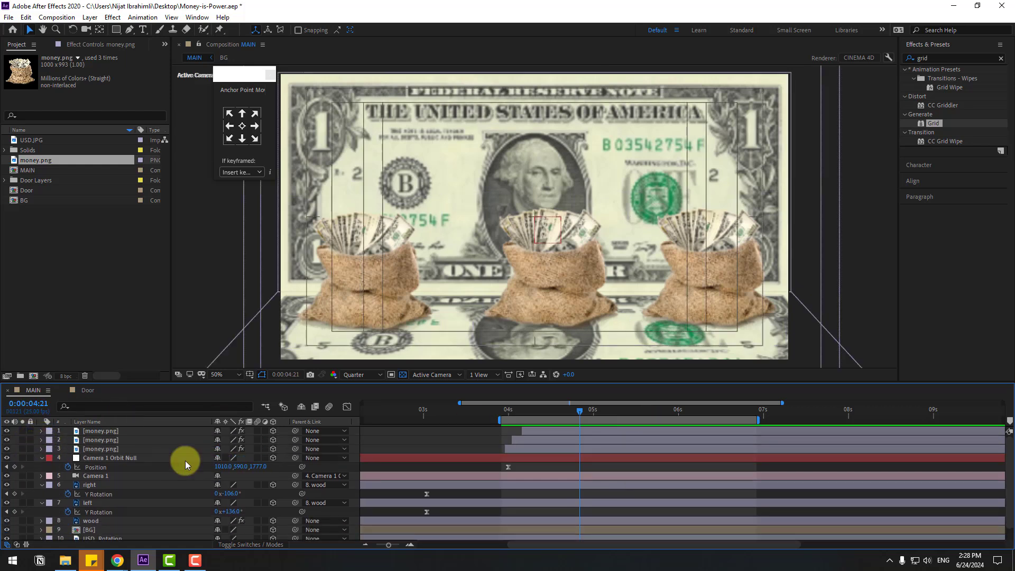
- Find the Gaussian Blur effect and apply it to the main_USD layer
{"action": "scroll", "coordinate": [581, 469], "scroll_direction": "down", "scroll_amount": 1}
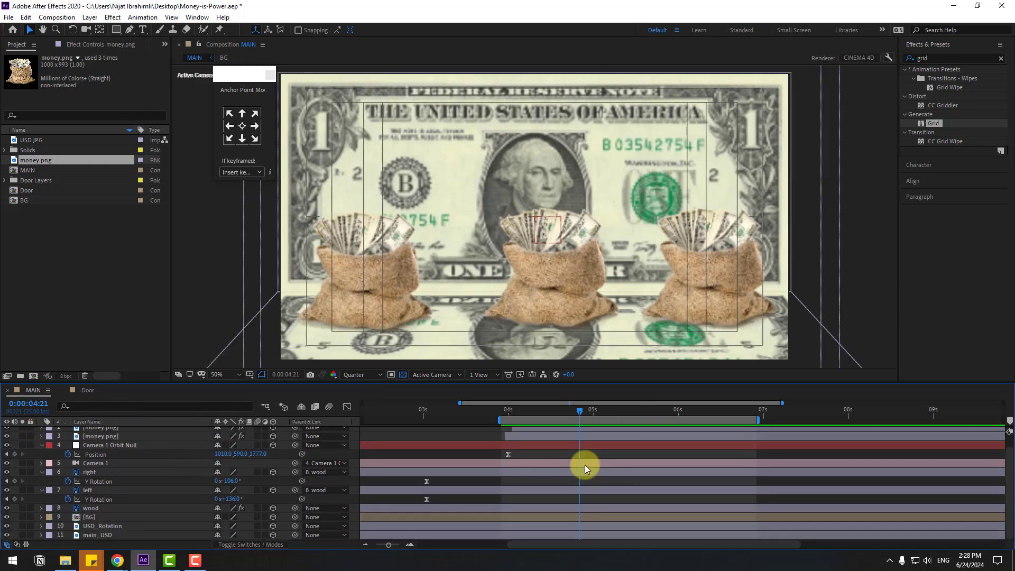
{"action": "left_click", "coordinate": [934, 59]}
{"action": "type", "text": "gu"}
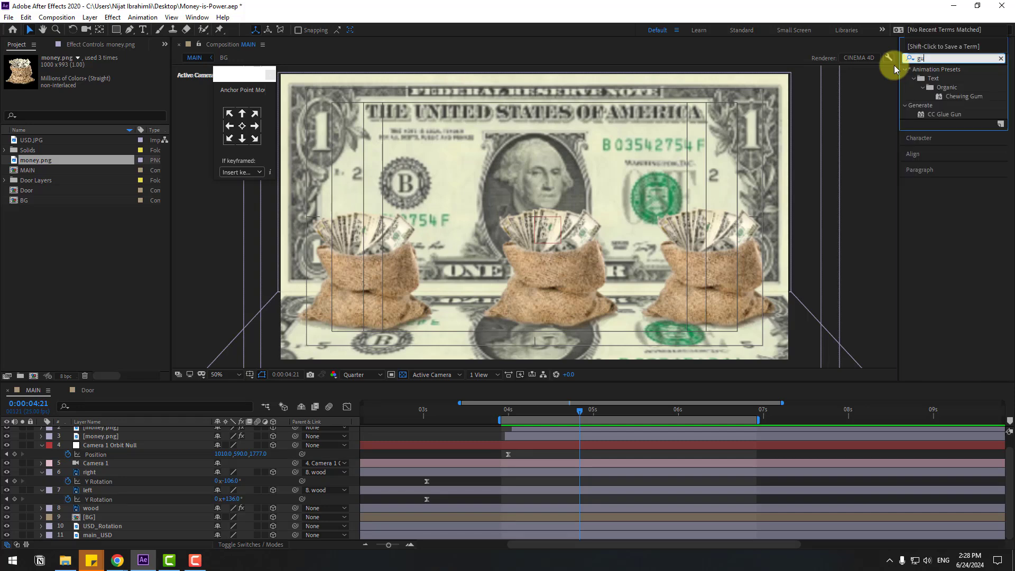
{"action": "type", "text": "gaus"}
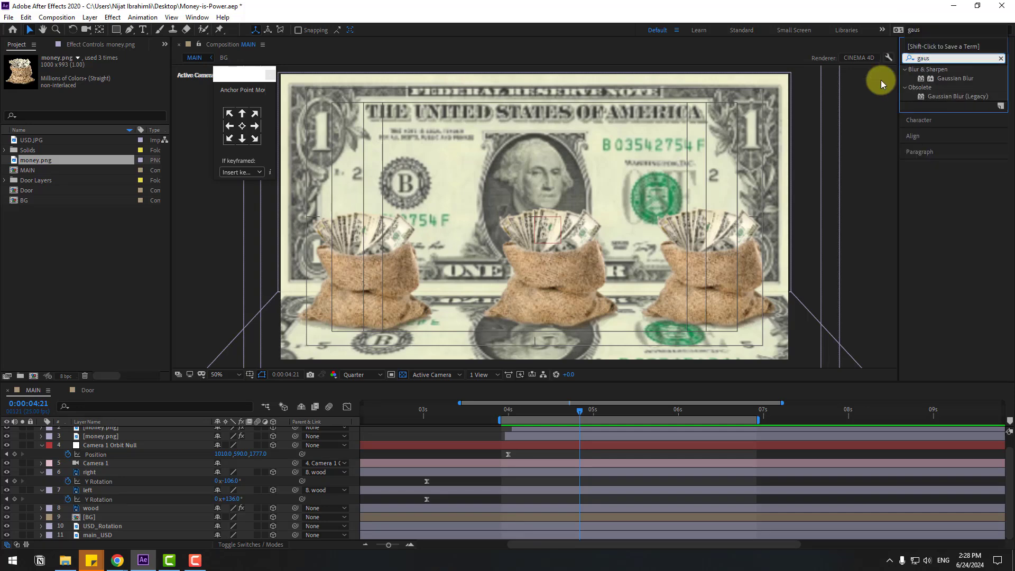
{"action": "left_click_drag", "start_coordinate": [954, 83], "coordinate": [98, 535]}
- Animate main_USD's Gaussian Blur Blurriness from 0 at 0:00:04:08 to a strong blur at 0:00:04:16
{"action": "left_click_drag", "start_coordinate": [516, 411], "coordinate": [545, 411]}
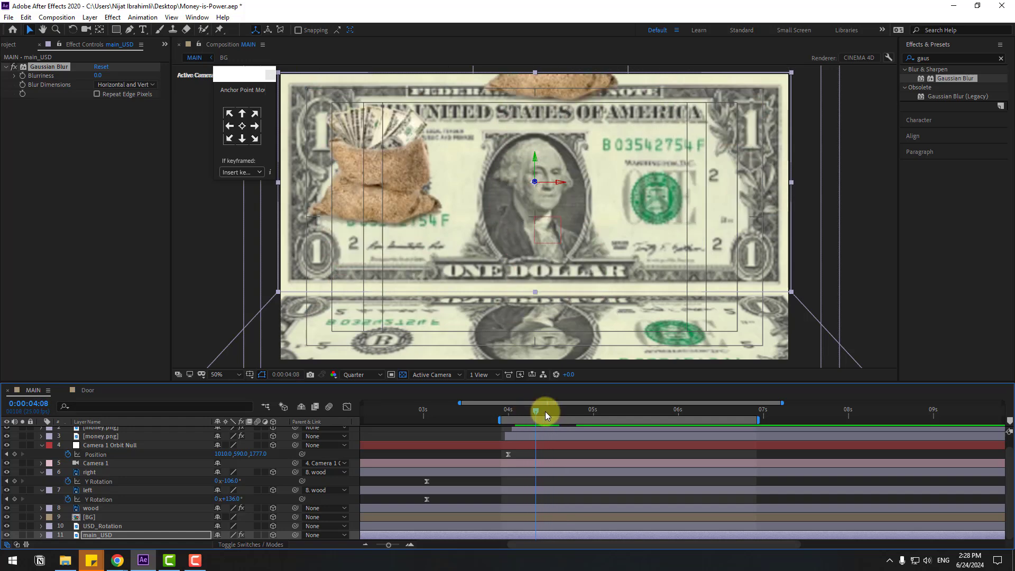
{"action": "left_click", "coordinate": [22, 76]}
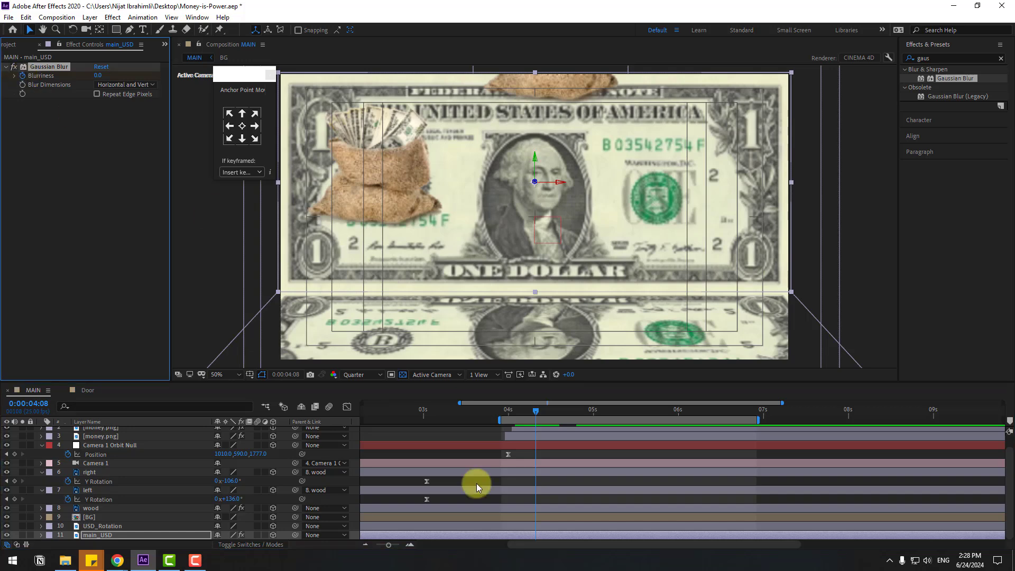
{"action": "key", "text": "u"}
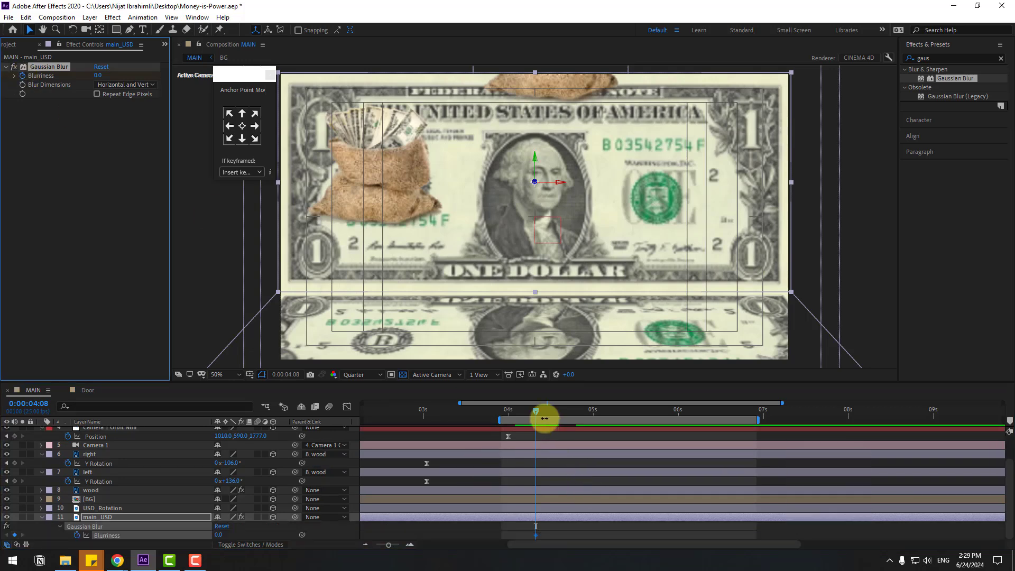
{"action": "left_click_drag", "start_coordinate": [545, 413], "coordinate": [563, 411]}
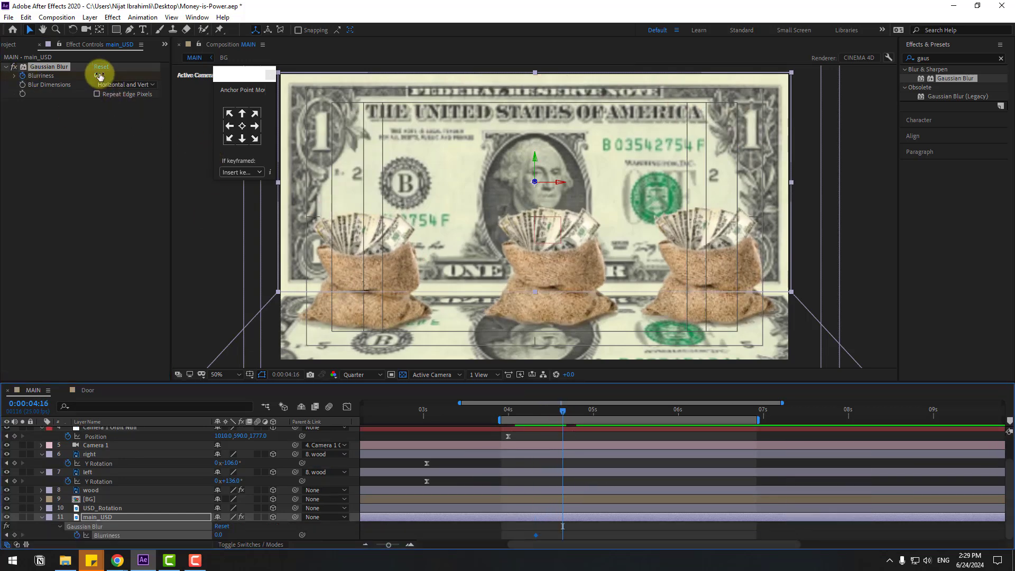
{"action": "left_click_drag", "start_coordinate": [99, 75], "coordinate": [280, 73]}
- Move main_USD's first Blurriness keyframe earlier, to about 0:00:04:04, and check the blur transition
{"action": "left_click_drag", "start_coordinate": [561, 412], "coordinate": [541, 418]}
{"action": "left_click_drag", "start_coordinate": [536, 535], "coordinate": [523, 534]}
{"action": "left_click", "coordinate": [516, 411]}
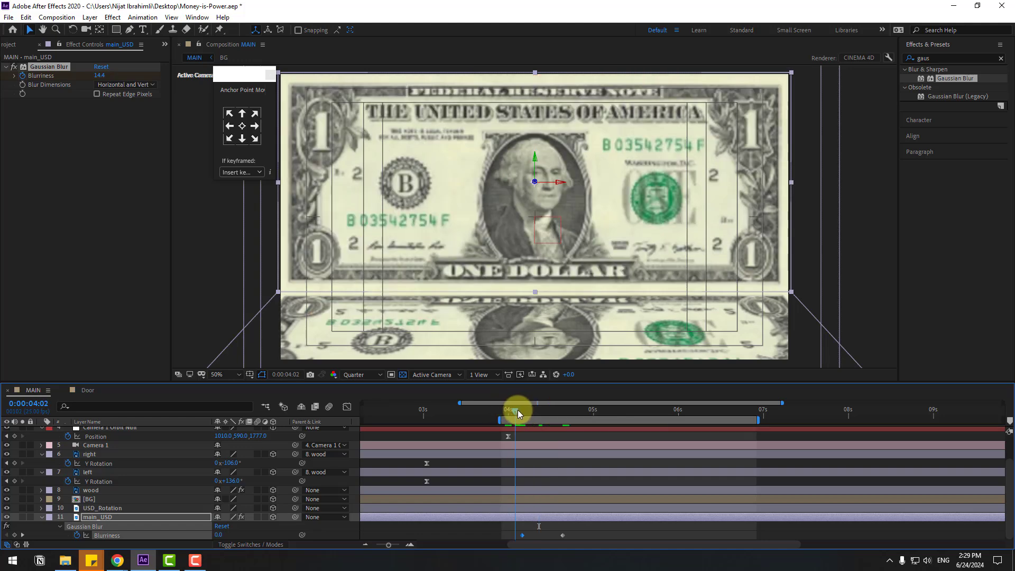
{"action": "left_click_drag", "start_coordinate": [528, 413], "coordinate": [589, 462]}
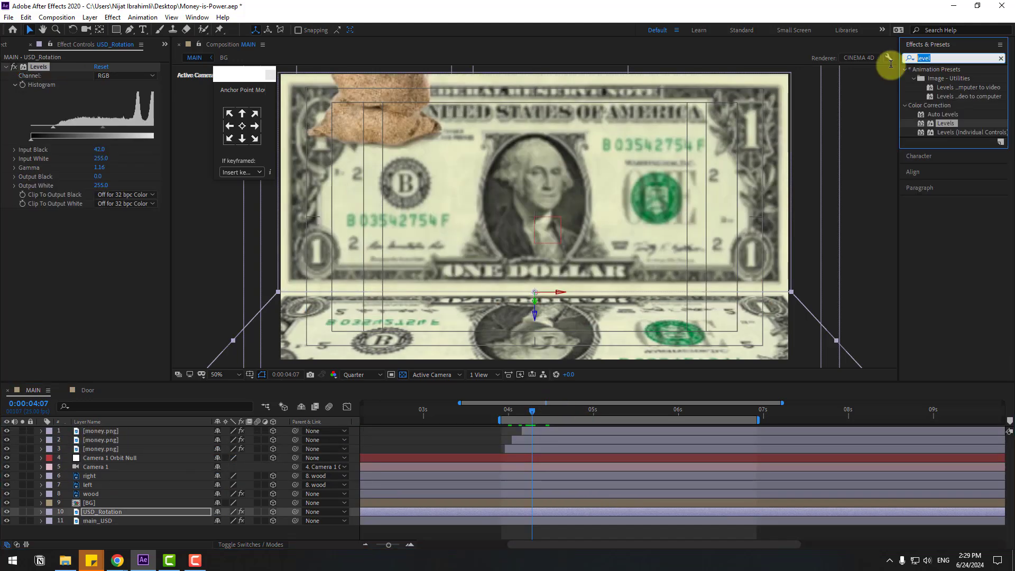
- Apply the Black & White effect to the USD_Rotation and main_USD bill layers
{"action": "type", "text": "black"}
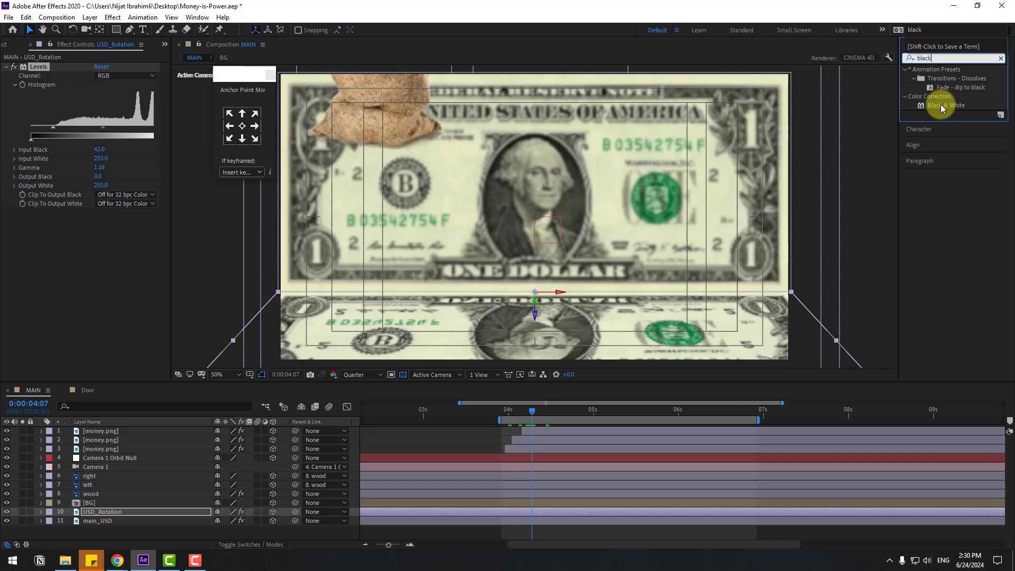
{"action": "left_click_drag", "start_coordinate": [941, 105], "coordinate": [110, 509]}
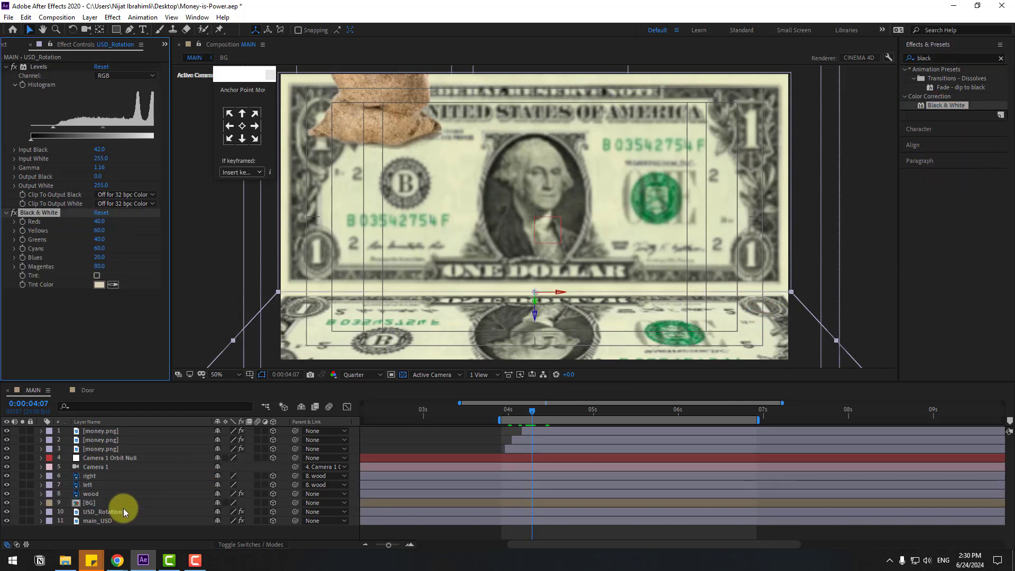
{"action": "left_click_drag", "start_coordinate": [944, 109], "coordinate": [79, 520]}
- Apply the Black & White effect to all three money.png bag layers
{"action": "left_click_drag", "start_coordinate": [532, 411], "coordinate": [577, 409]}
{"action": "left_click_drag", "start_coordinate": [950, 108], "coordinate": [136, 431]}
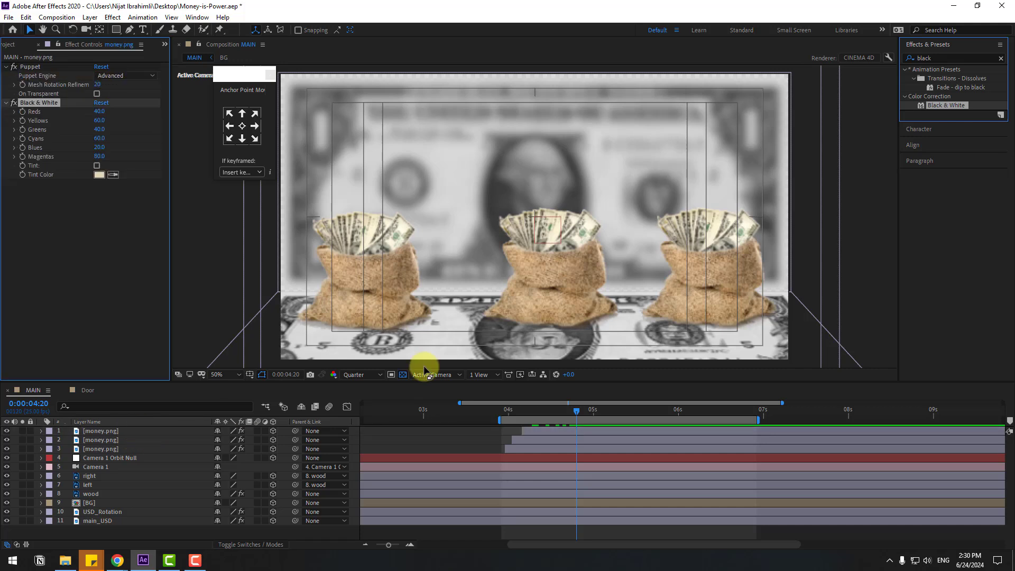
{"action": "left_click_drag", "start_coordinate": [941, 110], "coordinate": [102, 440]}
{"action": "left_click_drag", "start_coordinate": [936, 119], "coordinate": [118, 452]}
- Import Dust.mp4 and Screen.mp4 from the 01. Parallax VOX Style folder and add Screen.mp4 as MAIN's topmost layer
{"action": "left_click_drag", "start_coordinate": [541, 416], "coordinate": [412, 415]}
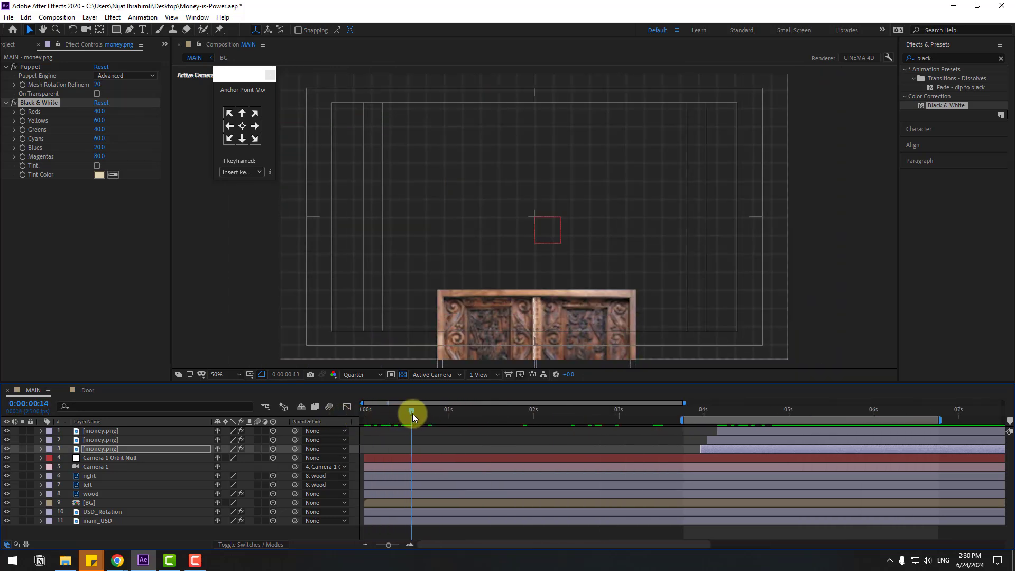
{"action": "left_click", "coordinate": [13, 48]}
{"action": "right_click", "coordinate": [80, 250]}
{"action": "mouse_move", "coordinate": [122, 302]}
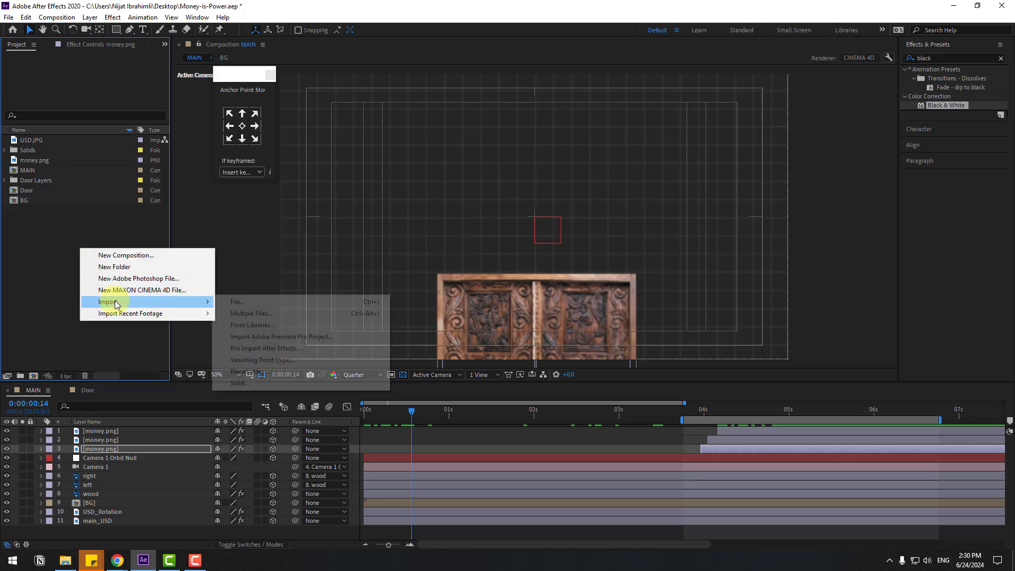
{"action": "left_click", "coordinate": [237, 306]}
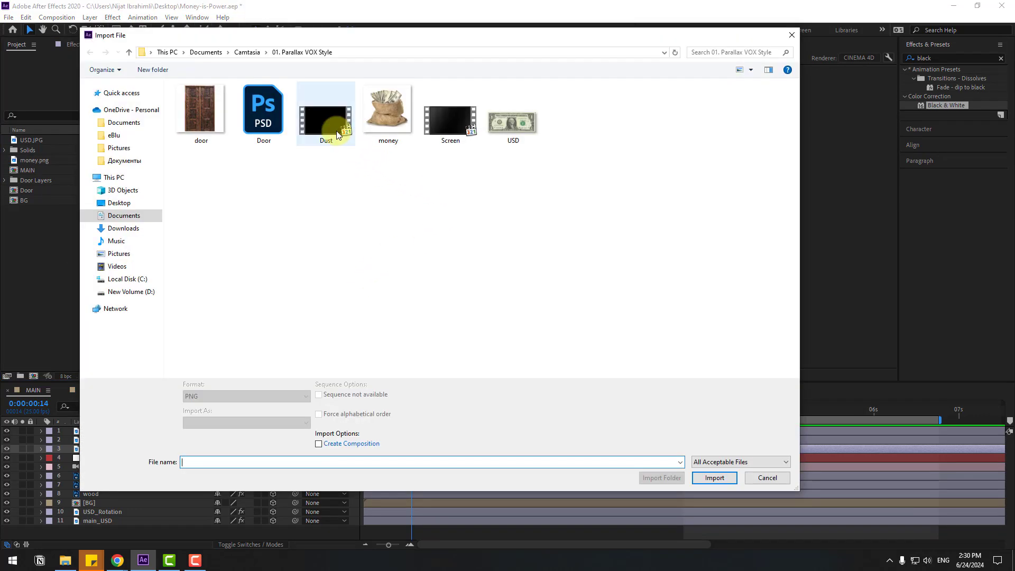
{"action": "left_click", "coordinate": [337, 133]}
{"action": "left_click", "coordinate": [702, 475]}
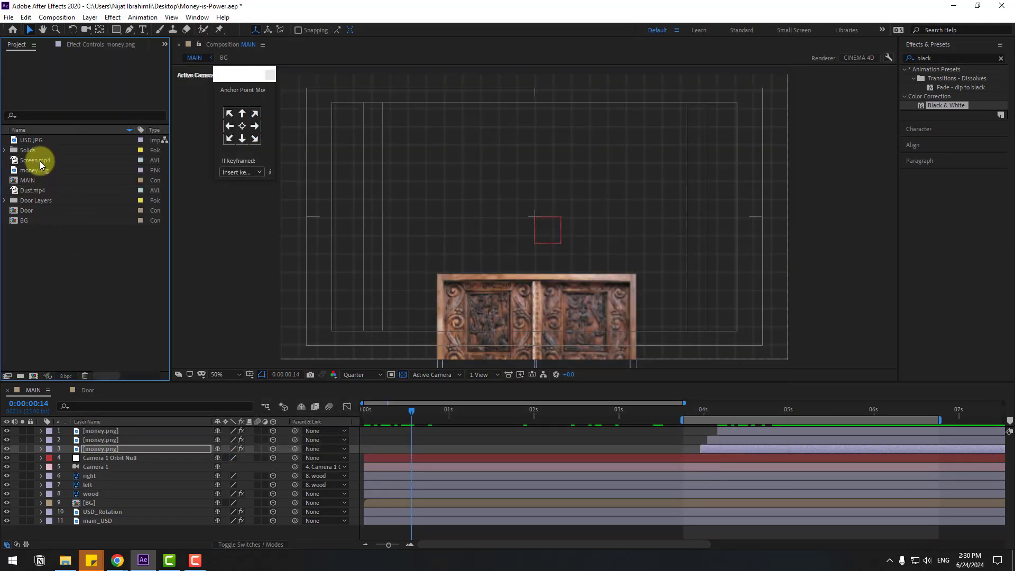
{"action": "left_click_drag", "start_coordinate": [40, 161], "coordinate": [132, 429]}
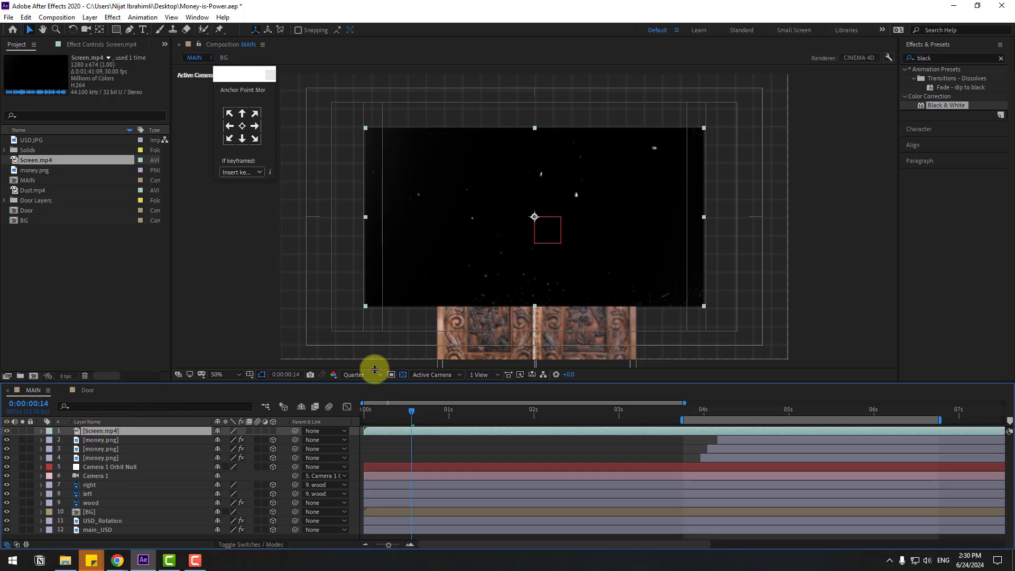
- Scale the Screen.mp4 layer up to cover the whole frame and set its blending mode to Add
{"action": "key", "text": "s"}
{"action": "left_click_drag", "start_coordinate": [226, 445], "coordinate": [253, 444]}
{"action": "key", "text": "s"}
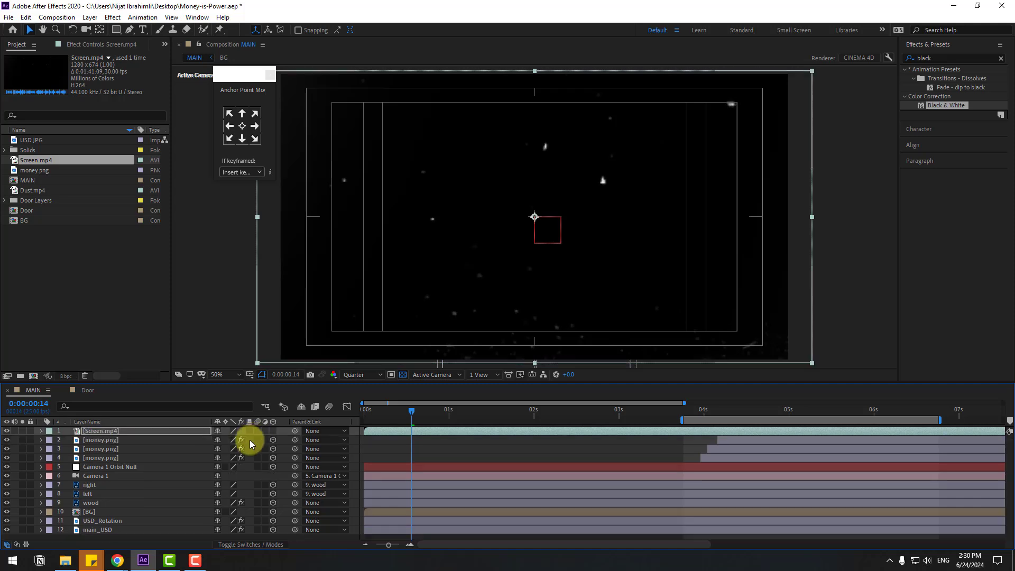
{"action": "left_click", "coordinate": [233, 547]}
{"action": "left_click", "coordinate": [233, 433]}
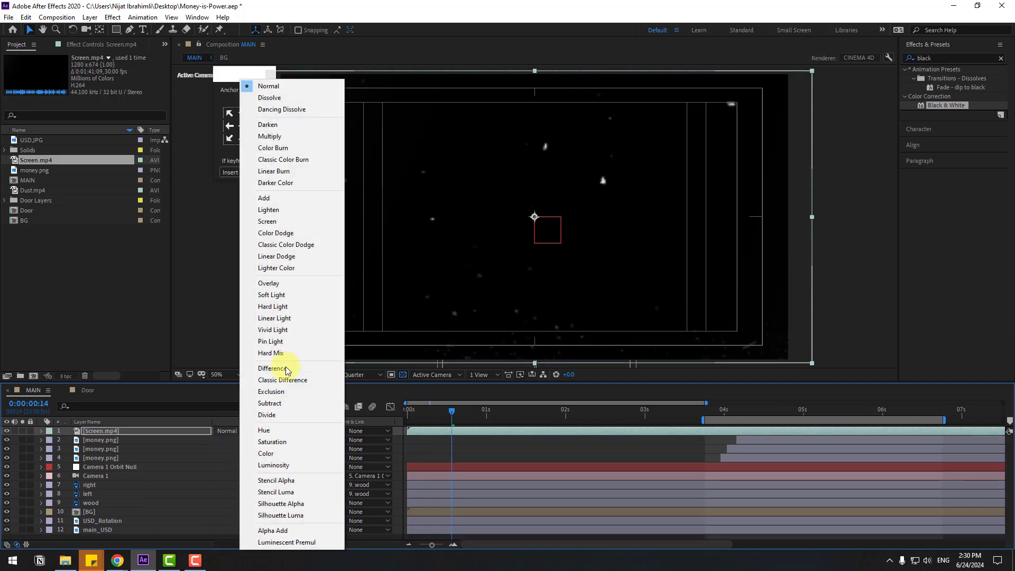
{"action": "left_click", "coordinate": [270, 198]}
{"action": "left_click_drag", "start_coordinate": [406, 412], "coordinate": [474, 407]}
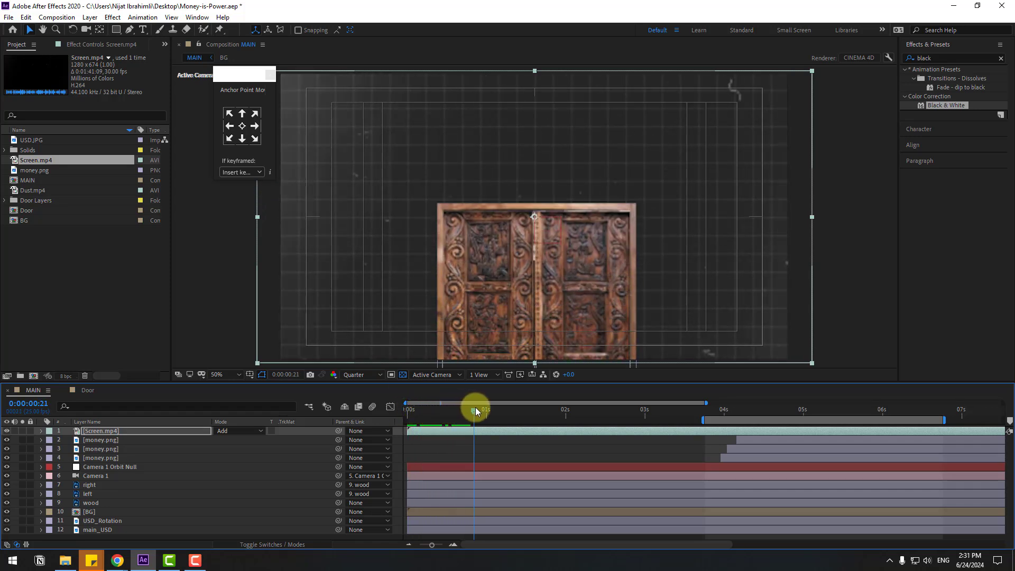
- Add Dust.mp4 as MAIN's topmost layer and scale it to 166% so it covers the frame
{"action": "left_click", "coordinate": [33, 191]}
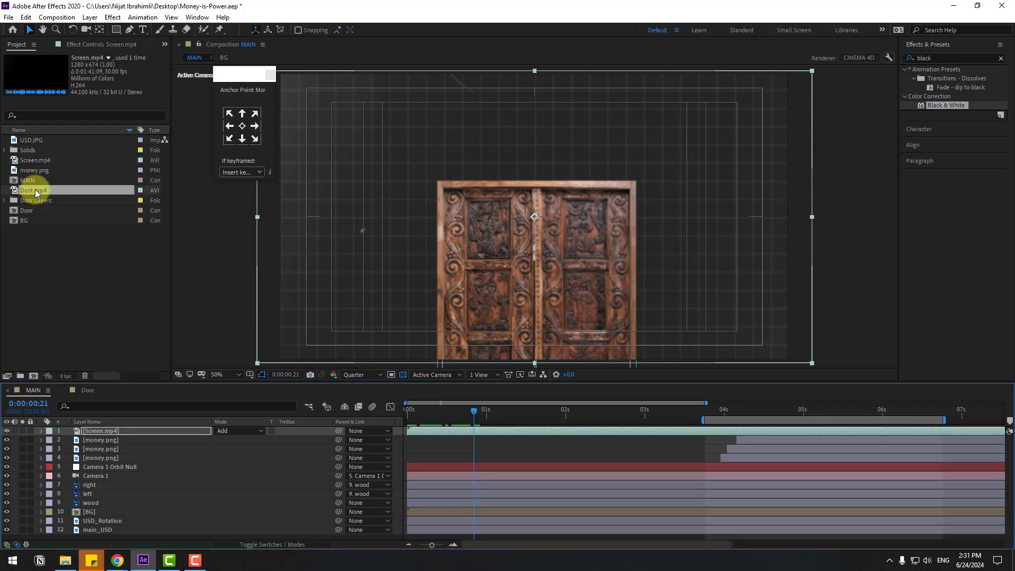
{"action": "left_click_drag", "start_coordinate": [127, 424], "coordinate": [123, 429]}
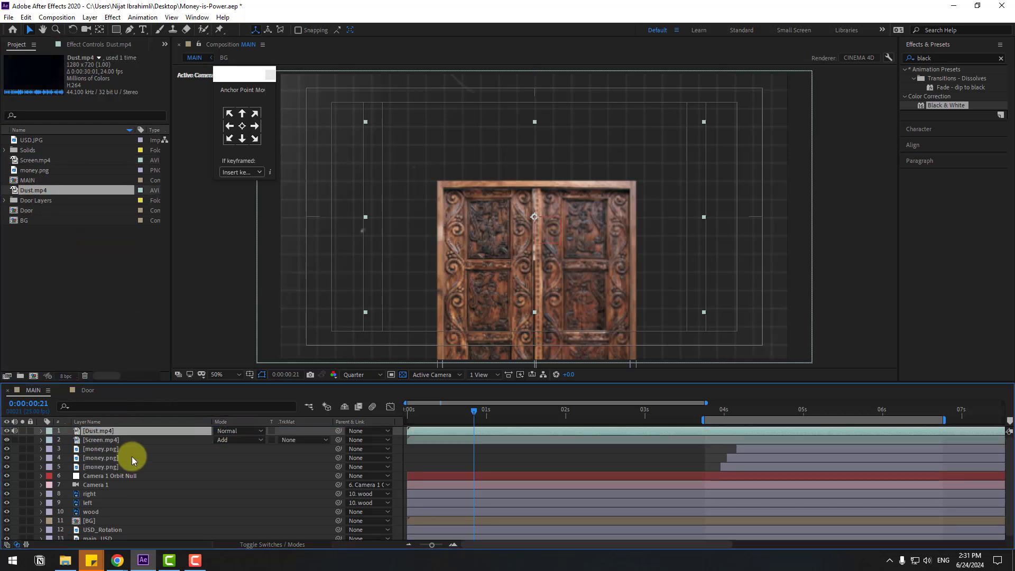
{"action": "key", "text": "s"}
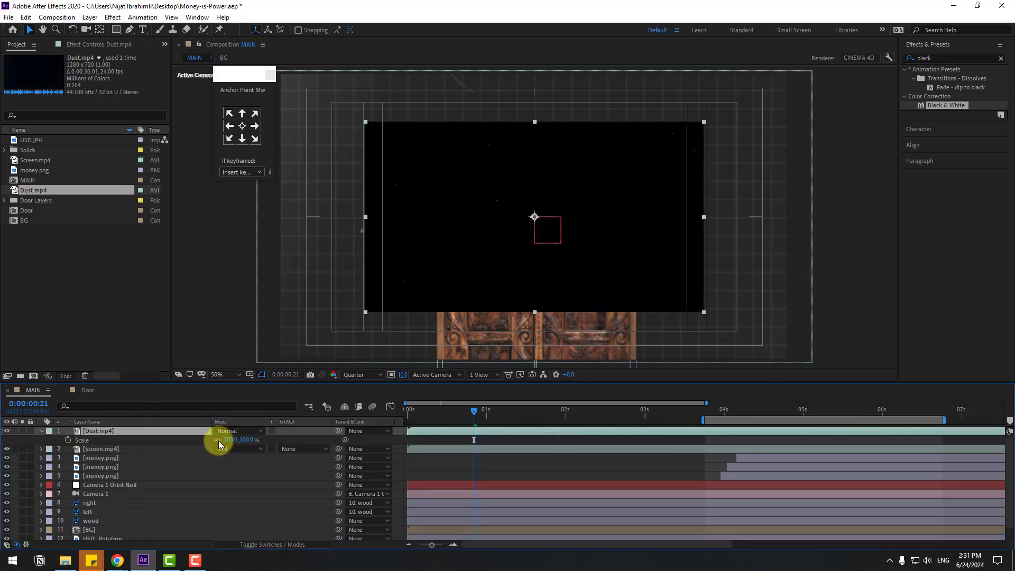
{"action": "left_click_drag", "start_coordinate": [233, 440], "coordinate": [295, 440]}
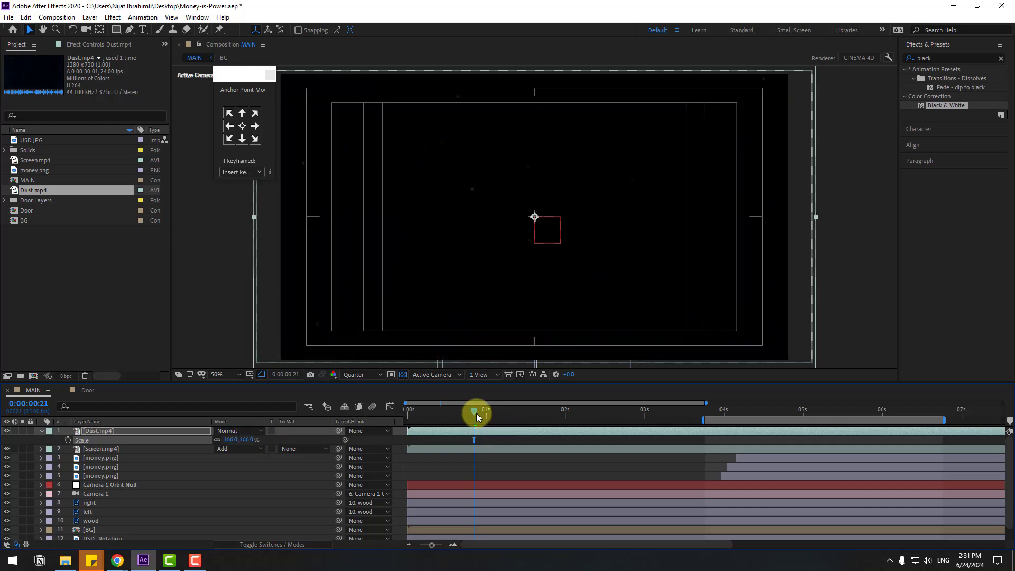
{"action": "left_click_drag", "start_coordinate": [478, 414], "coordinate": [442, 419]}
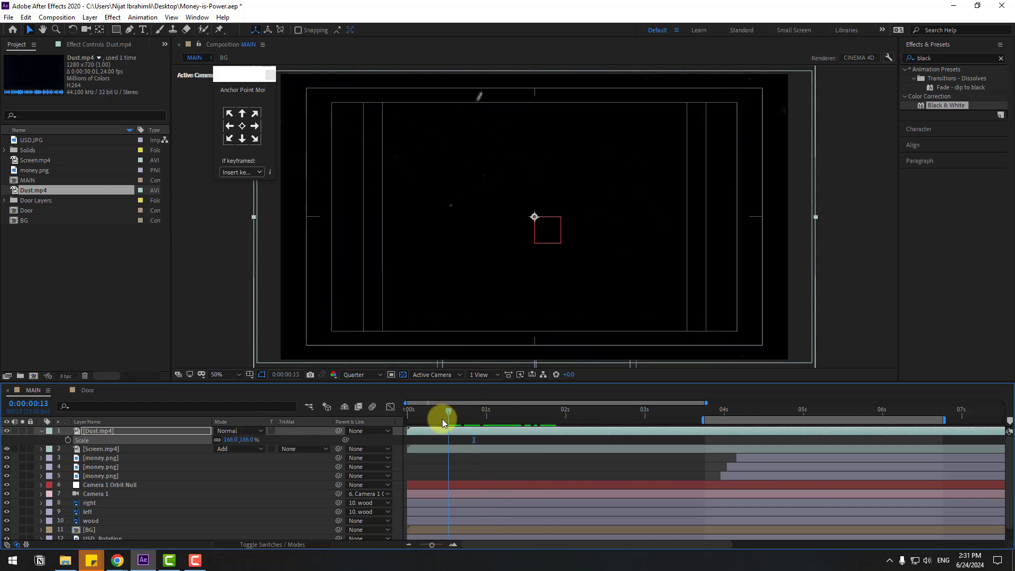
- Set the Dust.mp4 layer's blending mode to Add and check the overlay from the start through the door opening
{"action": "left_click", "coordinate": [232, 431]}
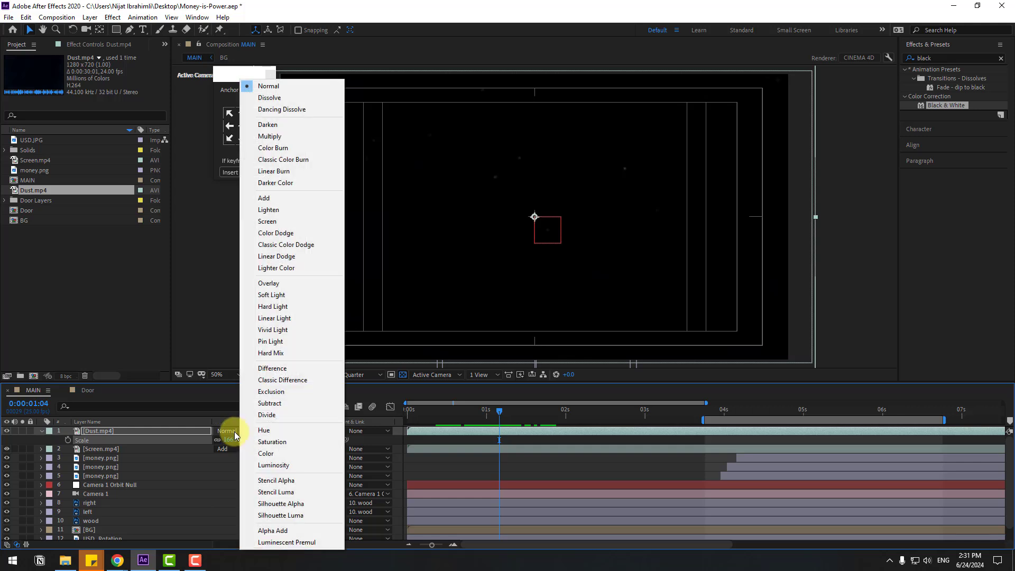
{"action": "left_click", "coordinate": [265, 199]}
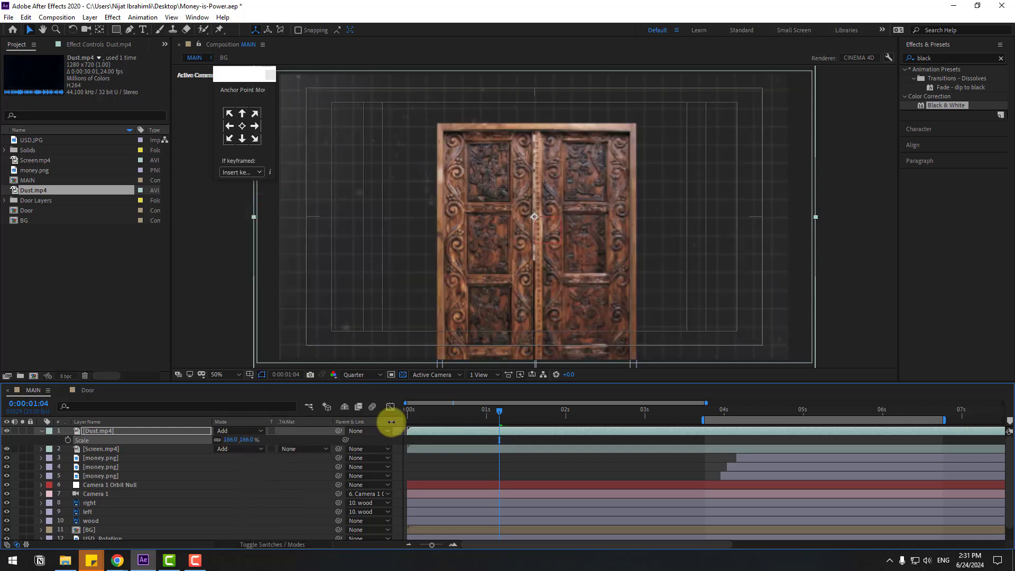
{"action": "key", "text": "Home"}
{"action": "left_click_drag", "start_coordinate": [409, 416], "coordinate": [607, 414]}
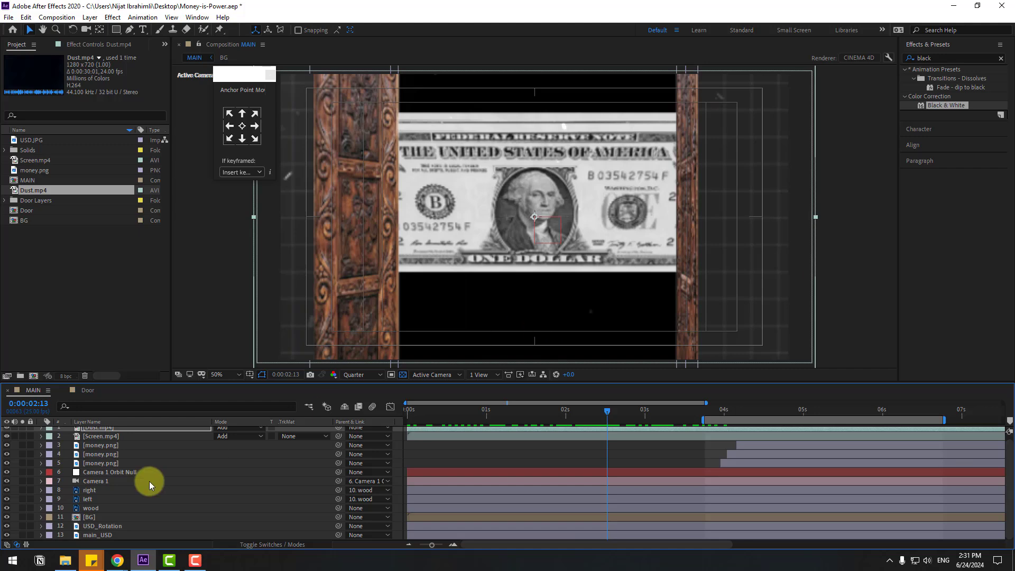
- Create a 1920 x 1080 px dark gray solid named BG-2 and place it beneath main_USD as MAIN's lowest layer
{"action": "left_click", "coordinate": [90, 17]}
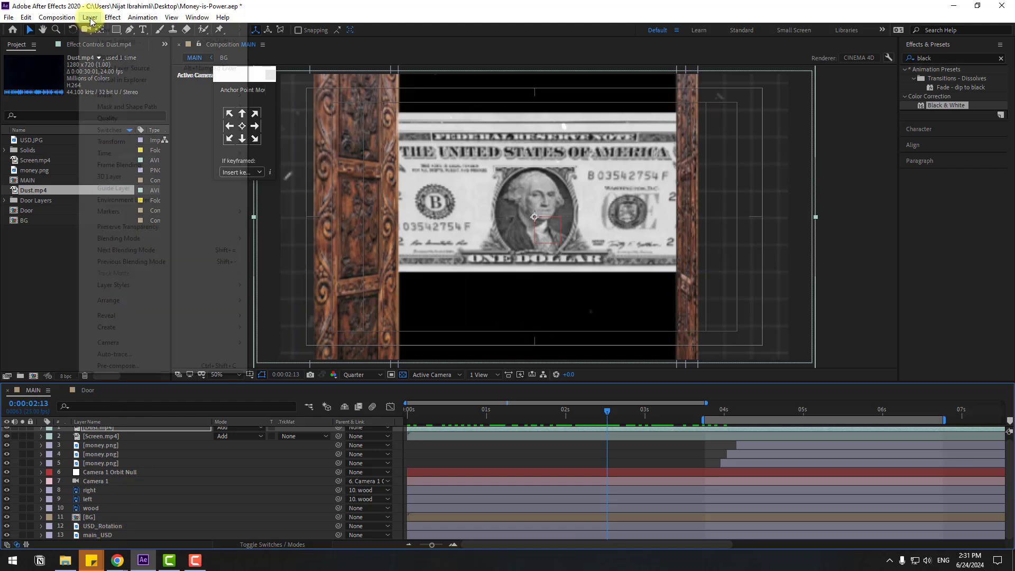
{"action": "mouse_move", "coordinate": [159, 26]}
{"action": "left_click", "coordinate": [324, 41]}
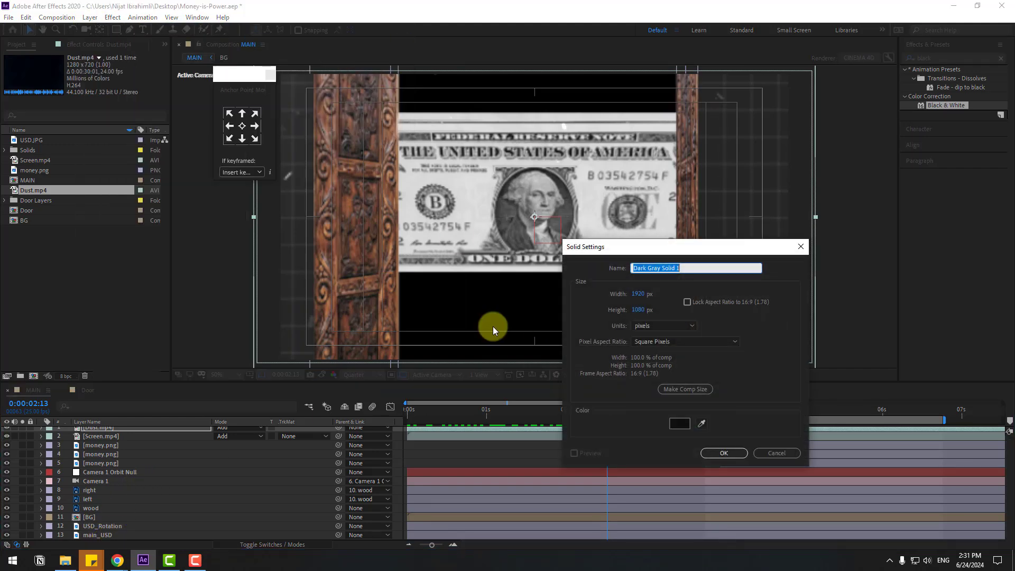
{"action": "type", "text": "B"}
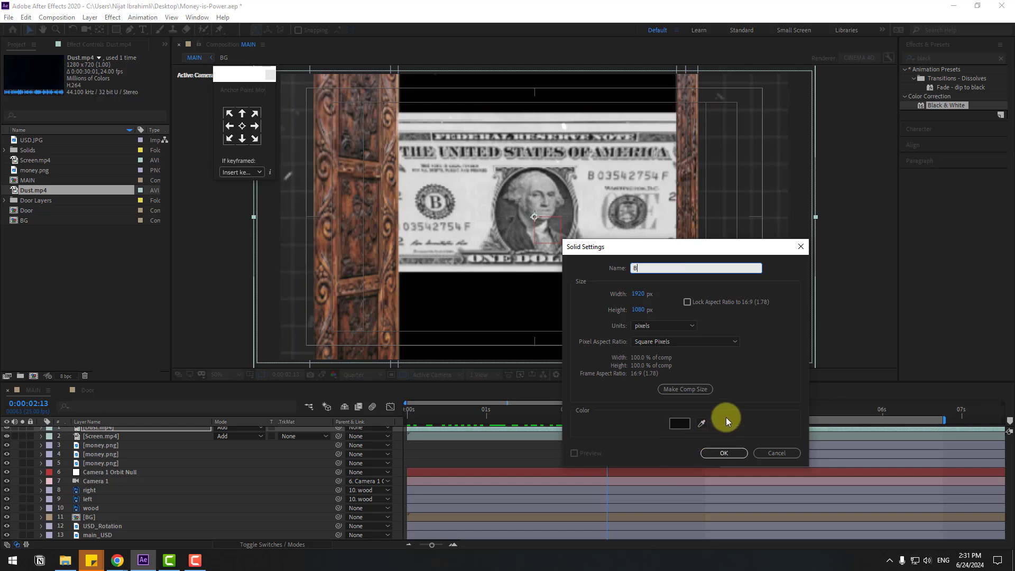
{"action": "type", "text": "G-2"}
{"action": "left_click", "coordinate": [720, 455]}
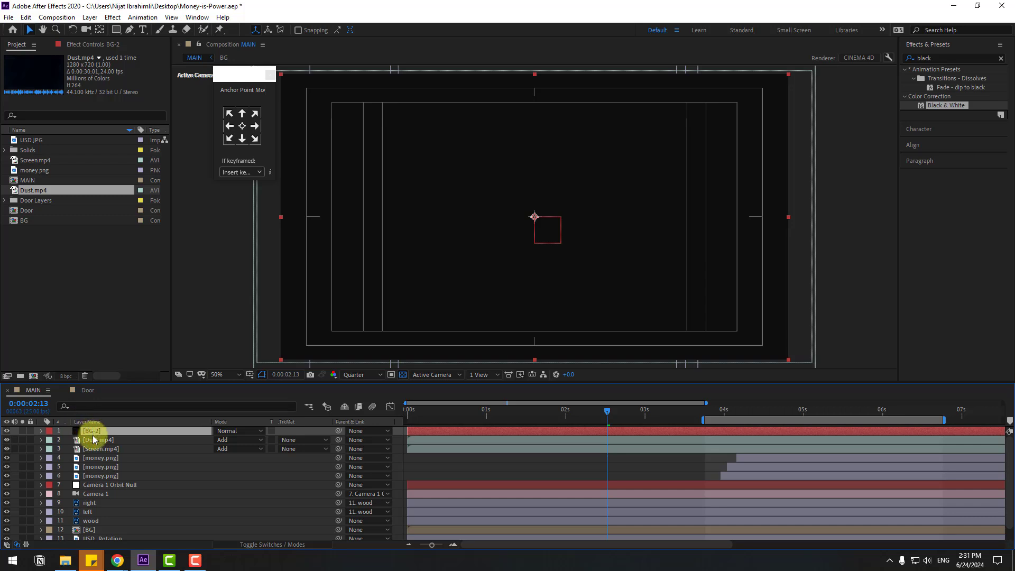
{"action": "left_click_drag", "start_coordinate": [123, 499], "coordinate": [113, 535]}
- Match the gray of MAIN's BG-2 solid to the BG solid inside the BG composition
{"action": "double_click", "coordinate": [93, 510]}
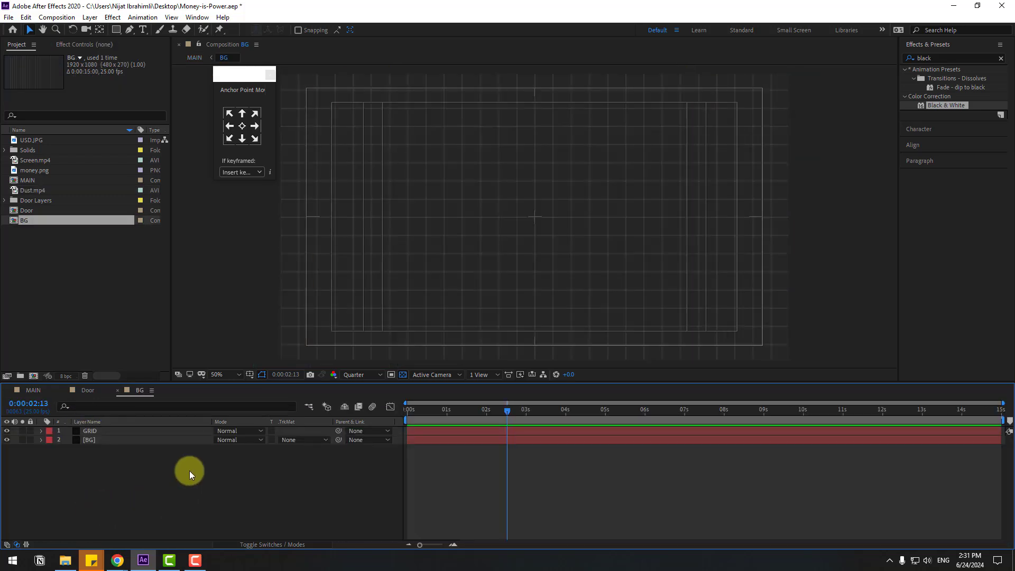
{"action": "left_click", "coordinate": [96, 441]}
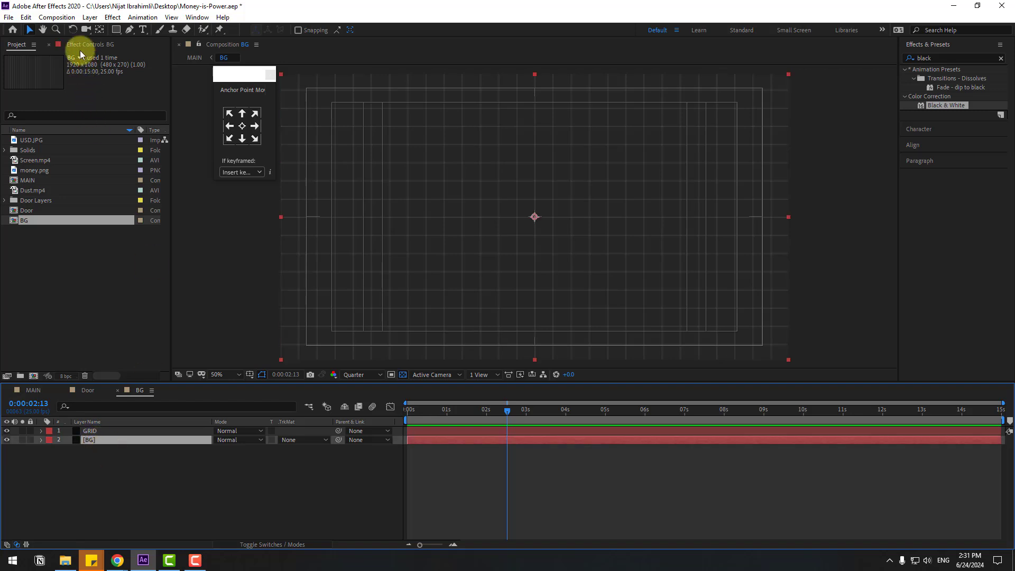
{"action": "left_click", "coordinate": [21, 46]}
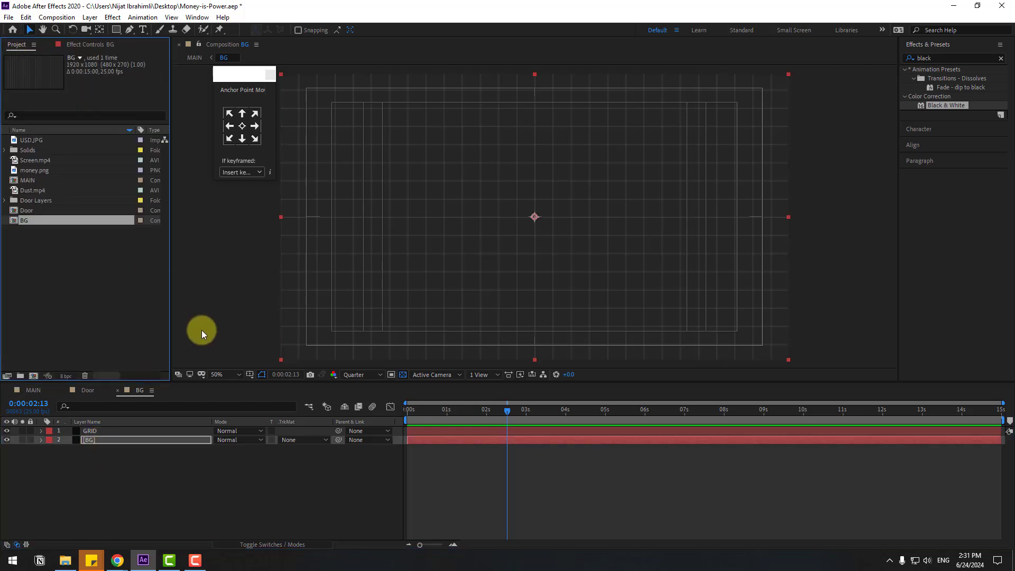
{"action": "left_click", "coordinate": [33, 392]}
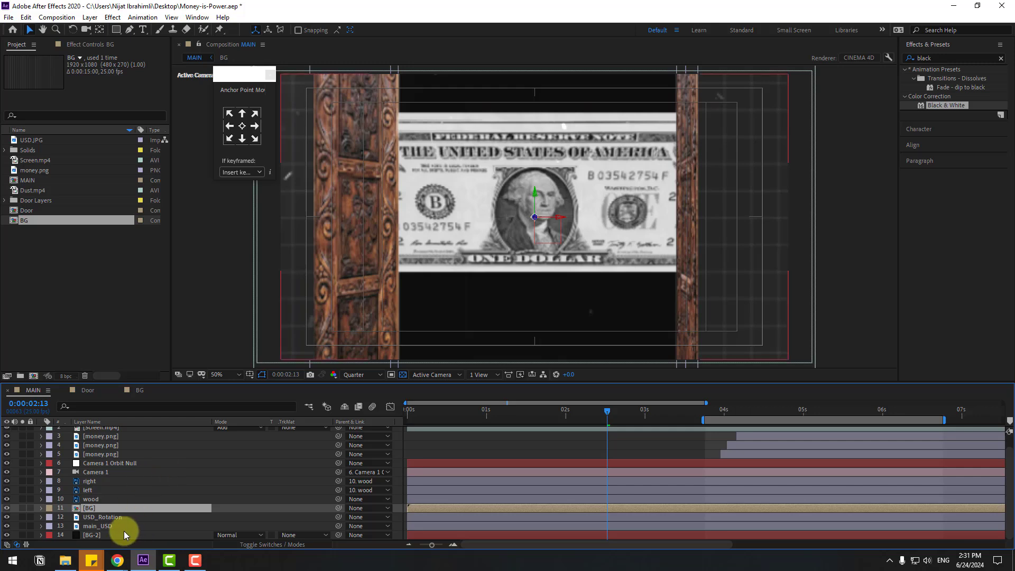
{"action": "left_click", "coordinate": [93, 535]}
{"action": "key", "text": "Return"}
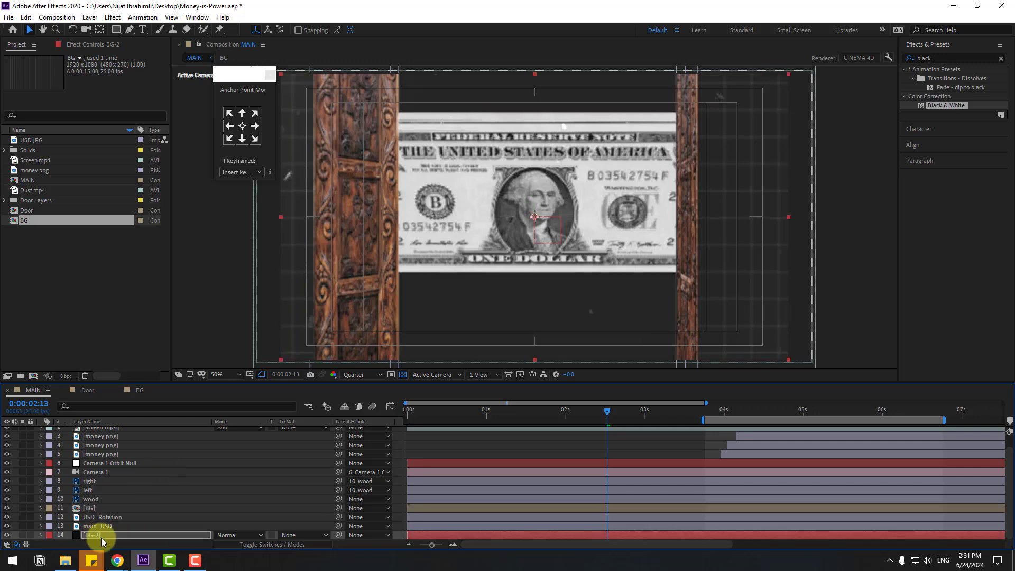
- Scrub through the MAIN timeline and play the full animation from the start
{"action": "left_click_drag", "start_coordinate": [499, 411], "coordinate": [715, 389]}
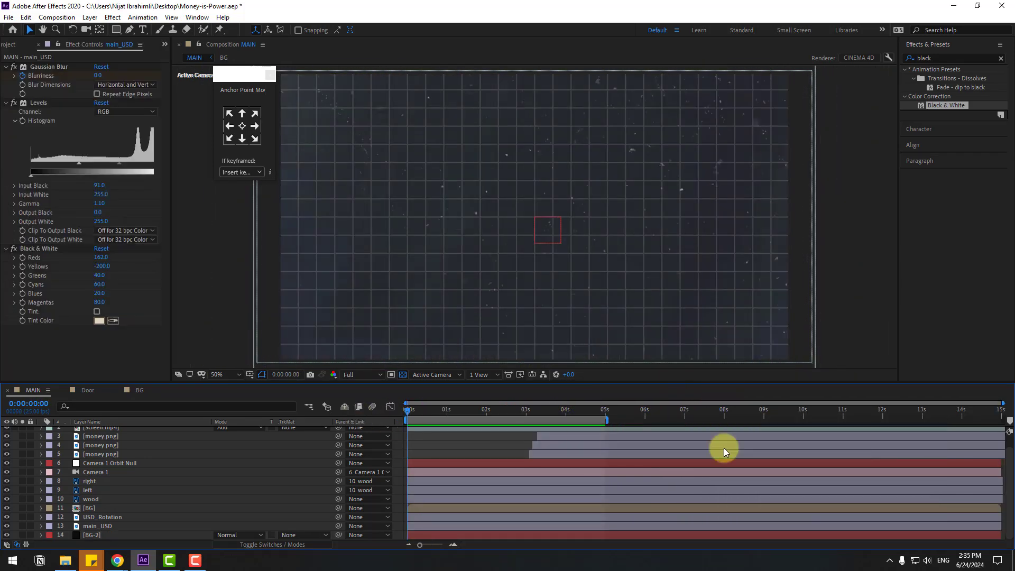
{"action": "key", "text": "space"}
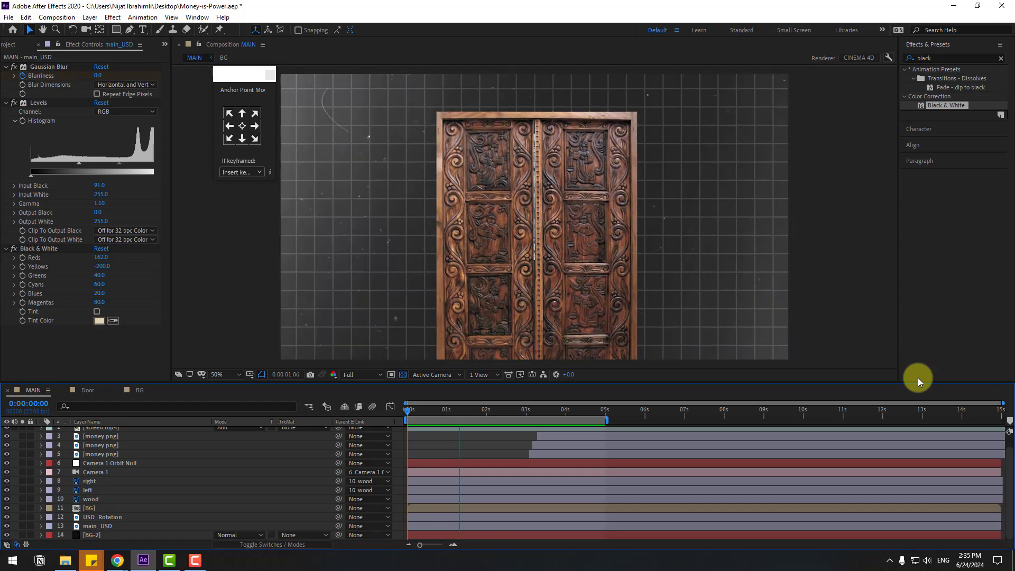